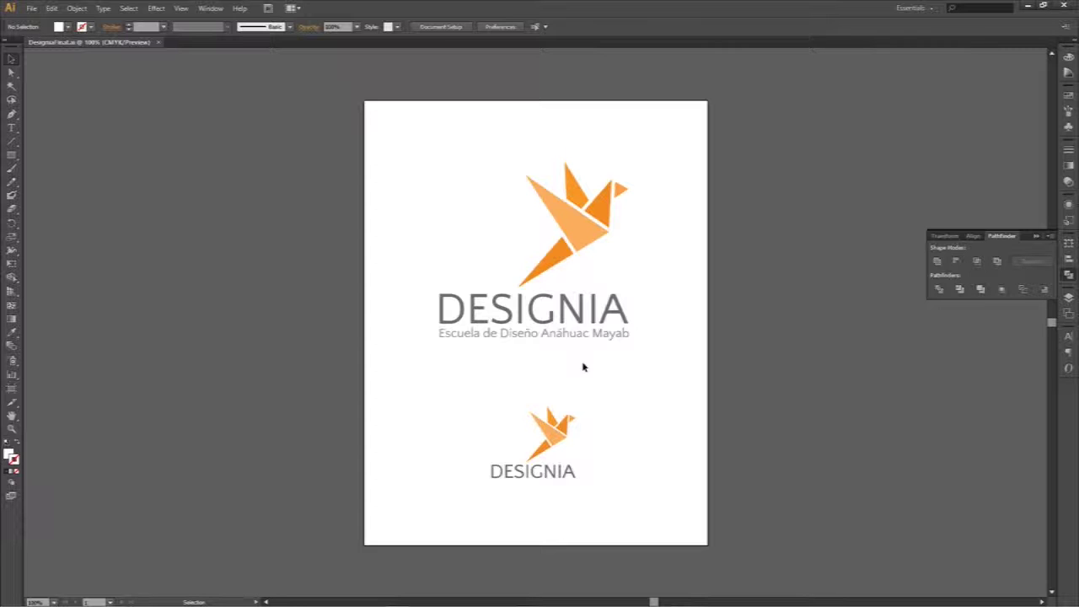
Select the artwork and, with the Layers panel shown, inspect the individual bird pieces
click(601, 219)
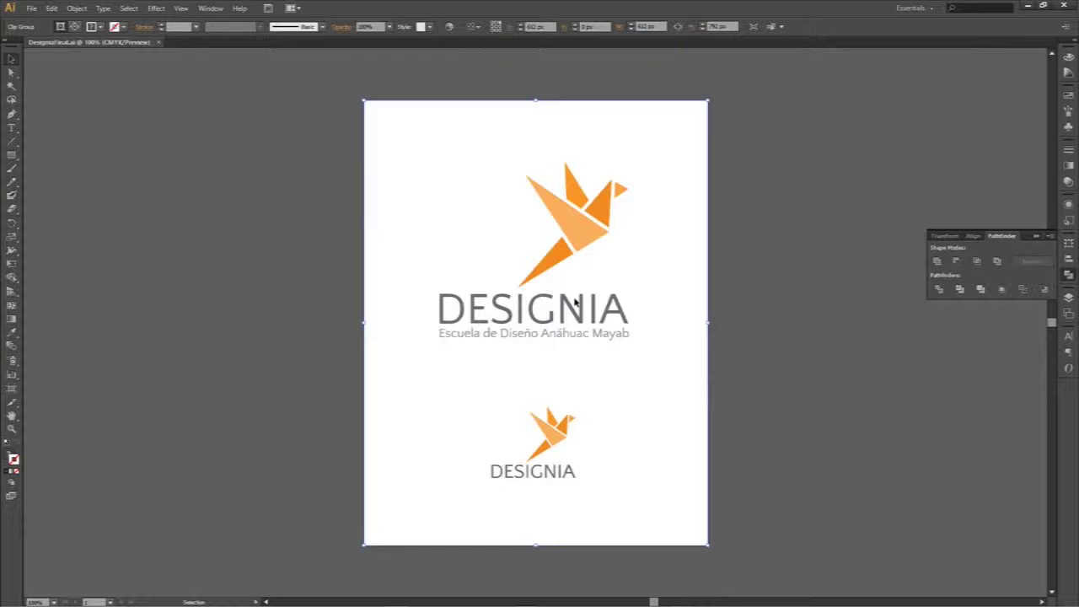
key(F7)
click(574, 199)
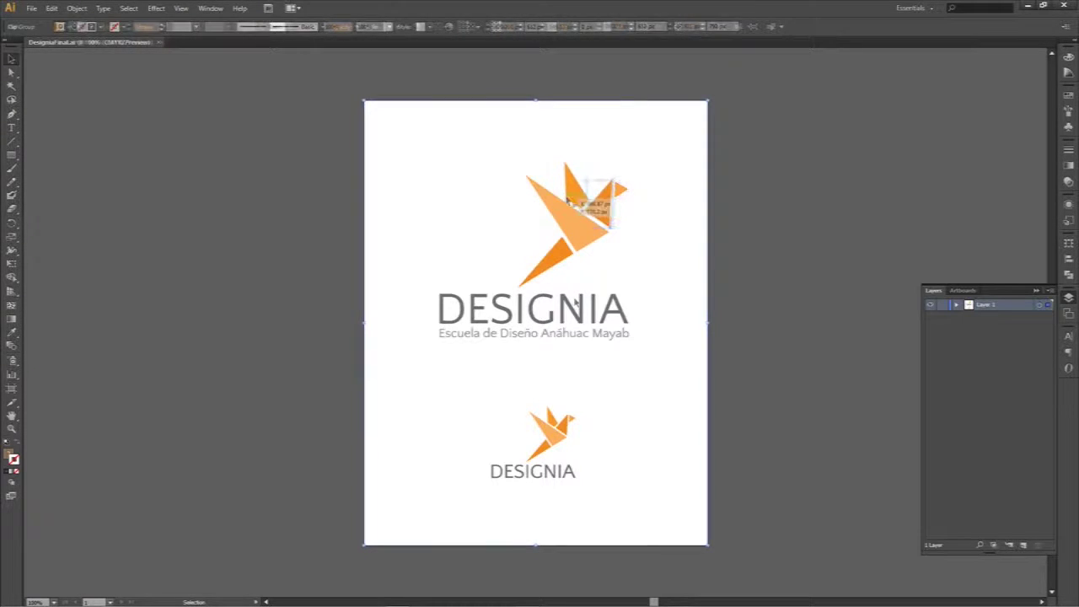
click(565, 210)
click(568, 248)
click(548, 261)
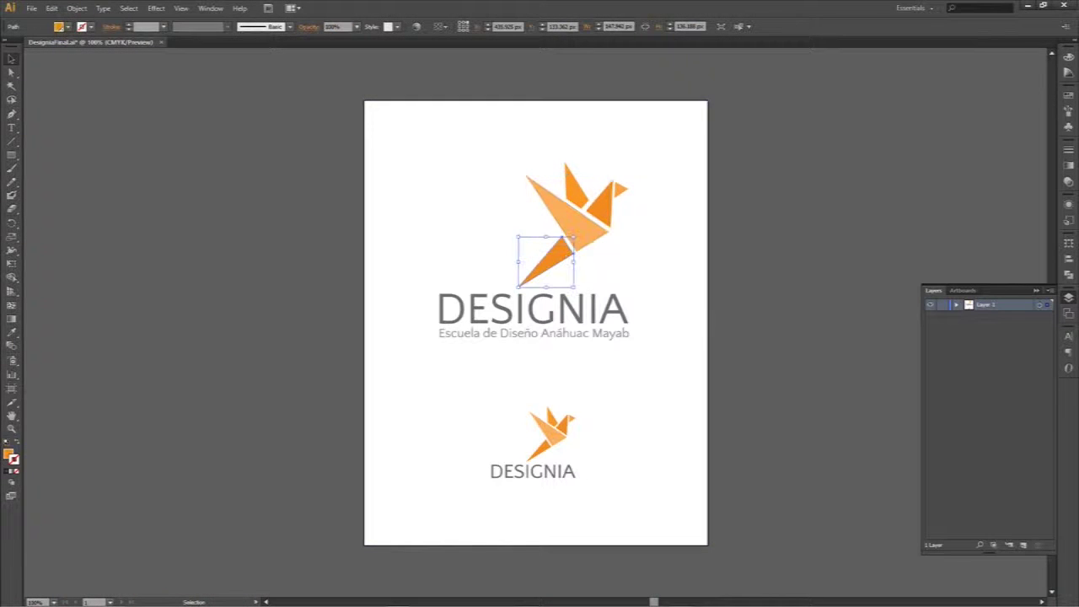
click(537, 304)
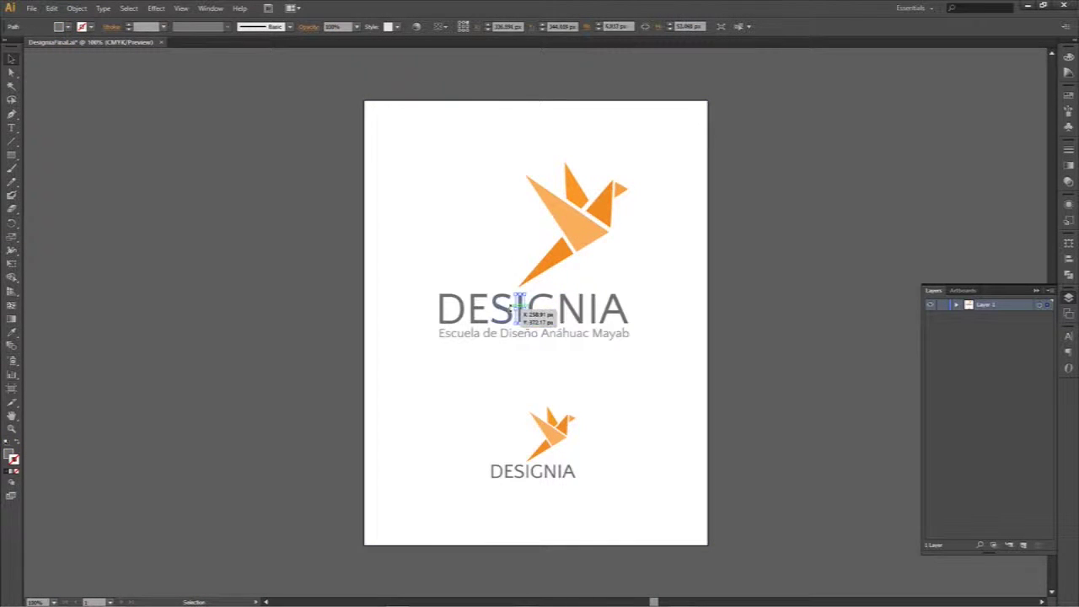
Select the D, E, N and A letters of DESIGNIA and more bird triangles
click(460, 309)
click(565, 253)
click(579, 240)
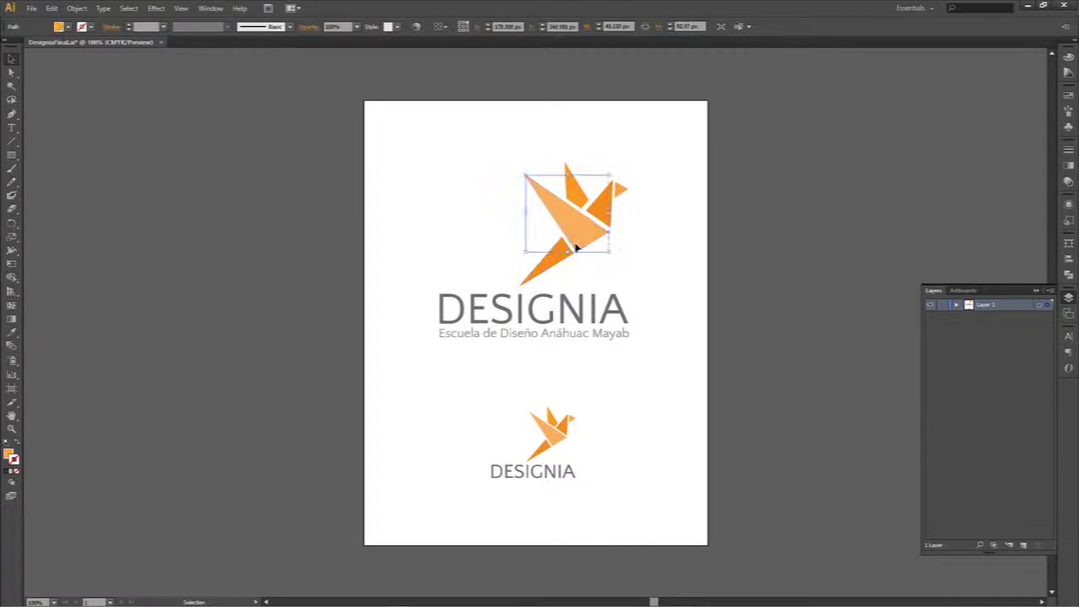
click(613, 313)
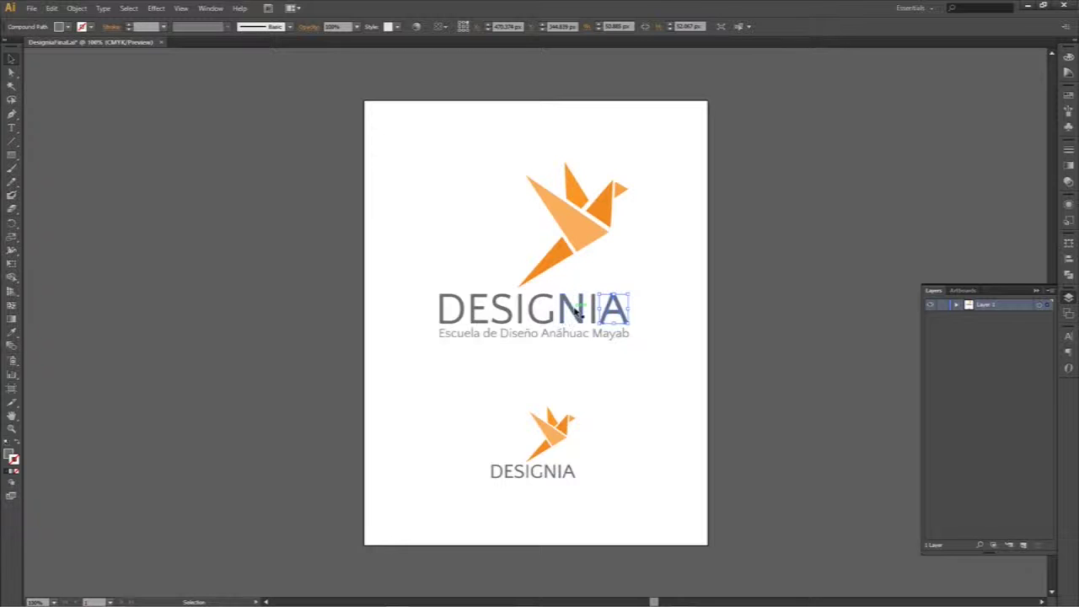
click(570, 311)
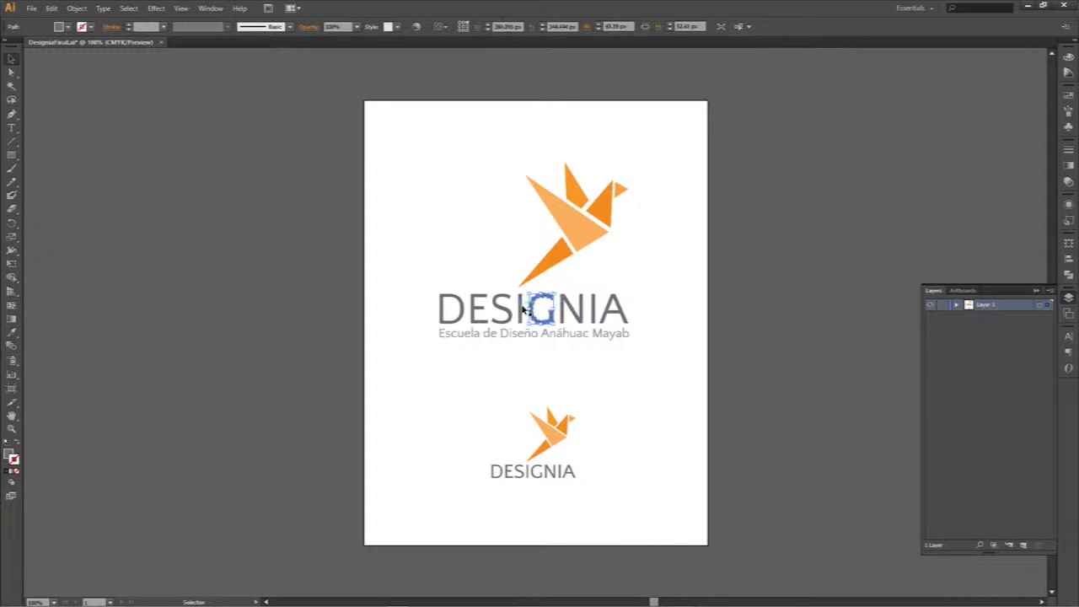
click(478, 310)
click(449, 308)
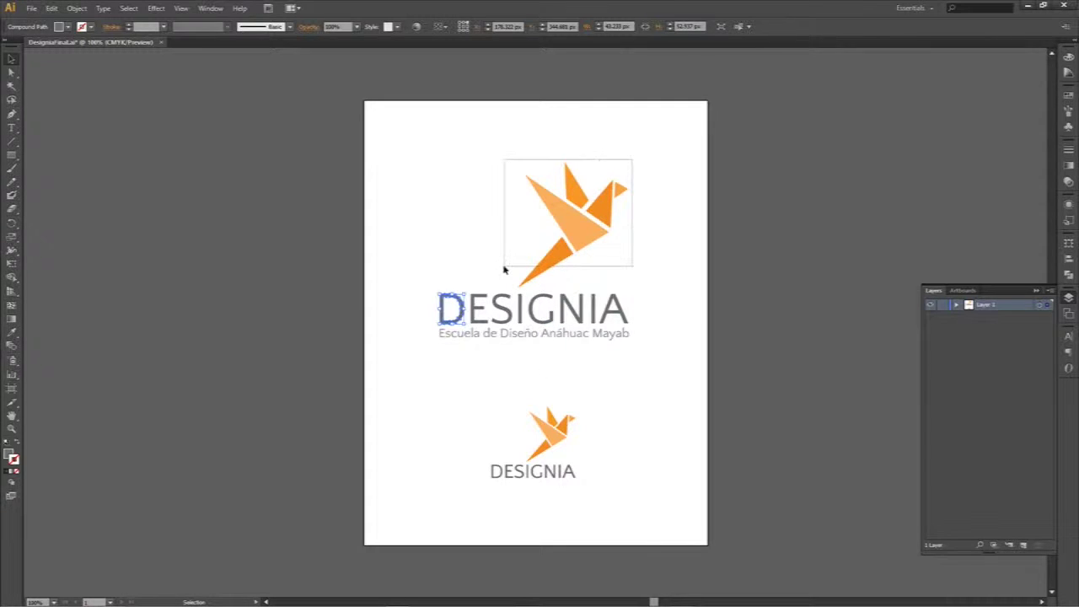
Marquee-select all pieces of the large bird, copy them, and start a new document
drag(632, 163, 504, 286)
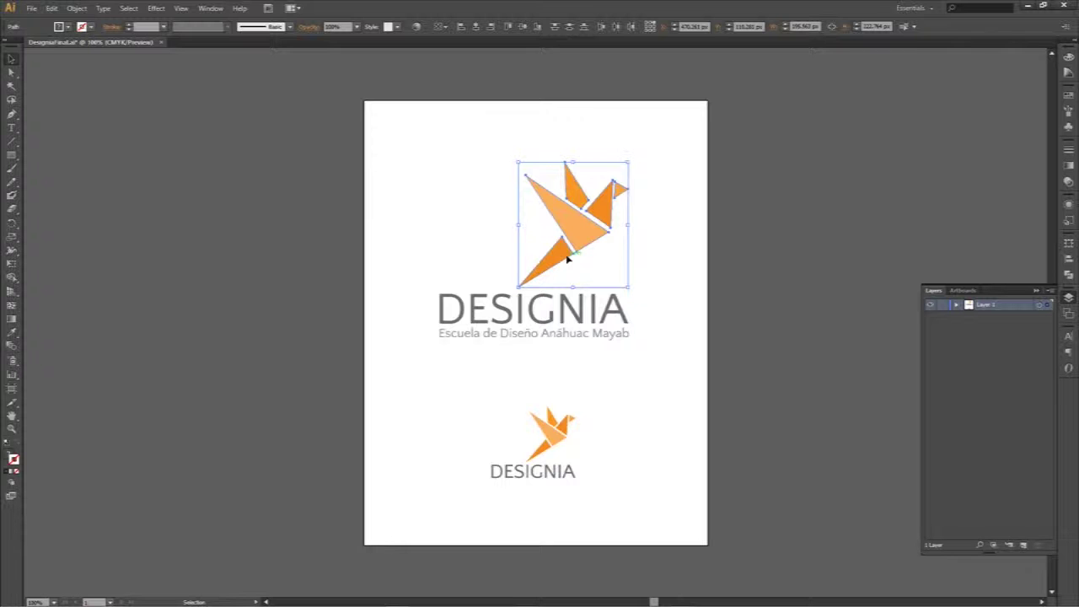
key(a)
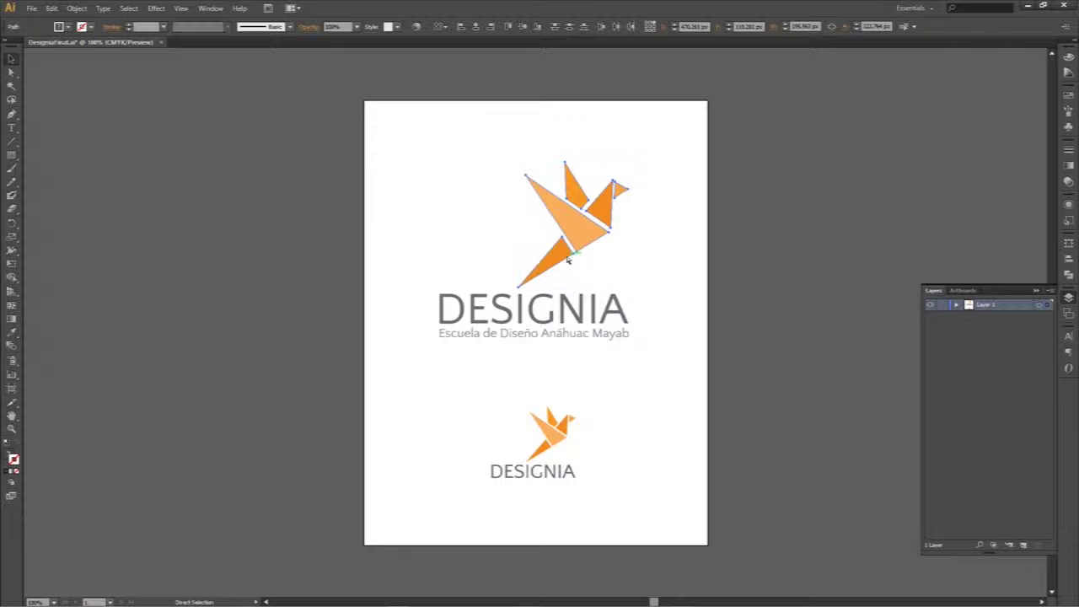
key(ctrl+n)
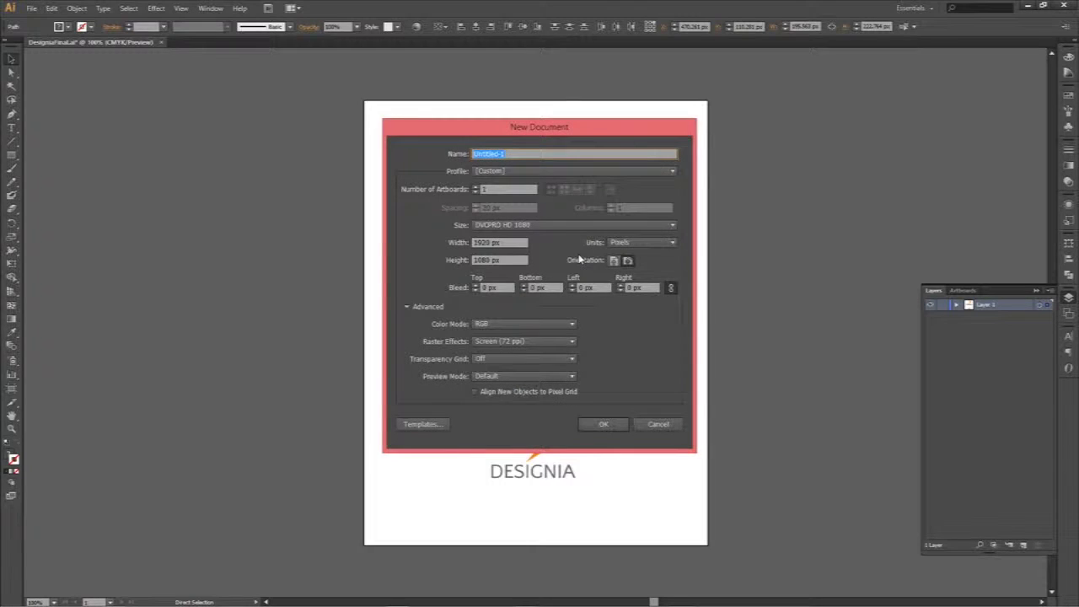
Create a Print-profile Tabloid document, 792 × 1224 pt in CMYK
click(540, 171)
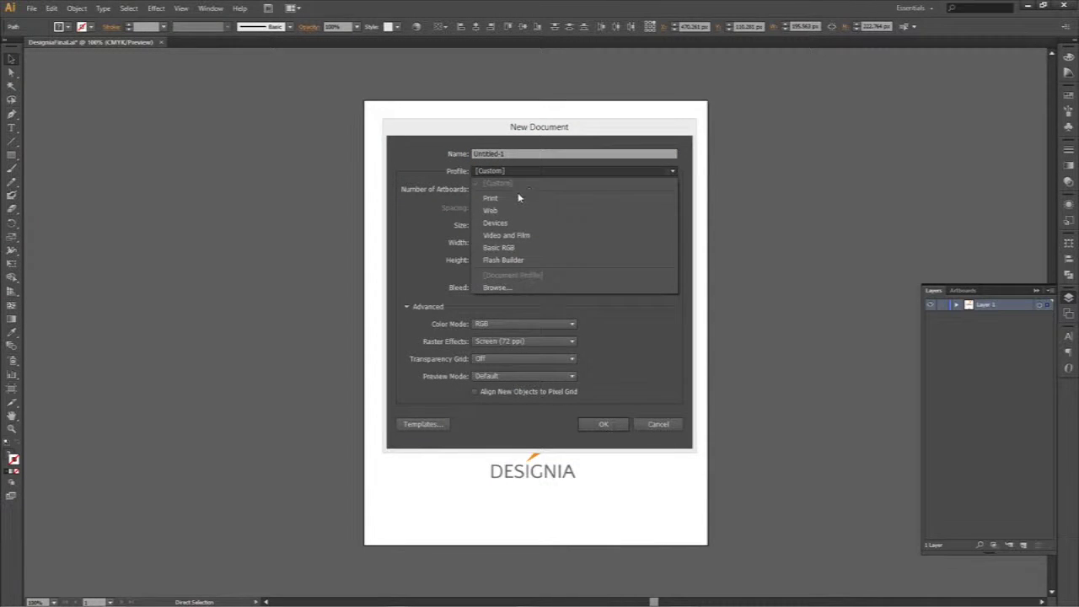
click(515, 198)
click(544, 224)
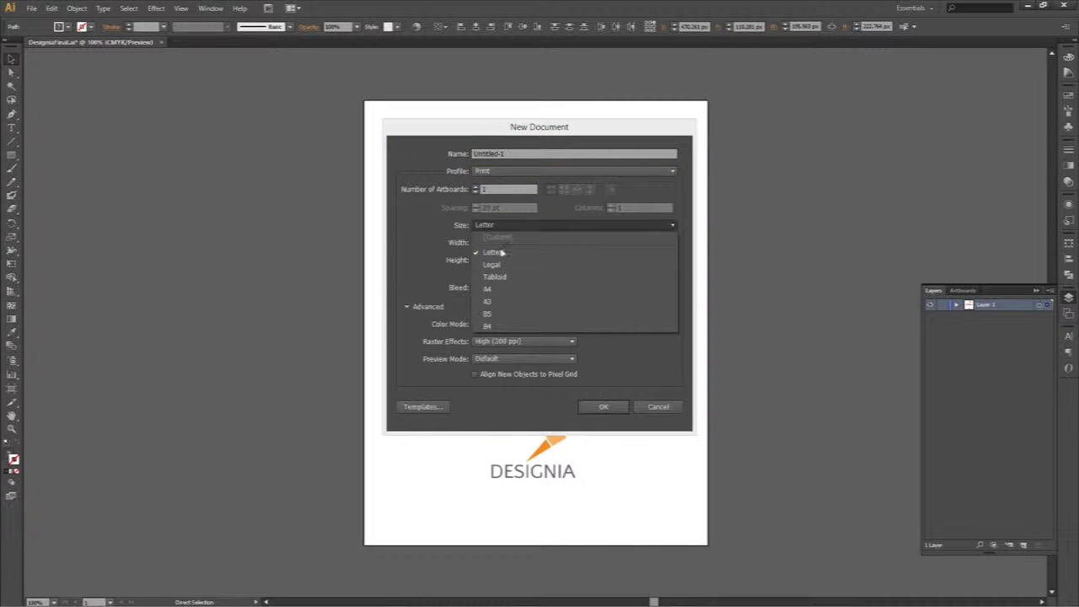
click(508, 277)
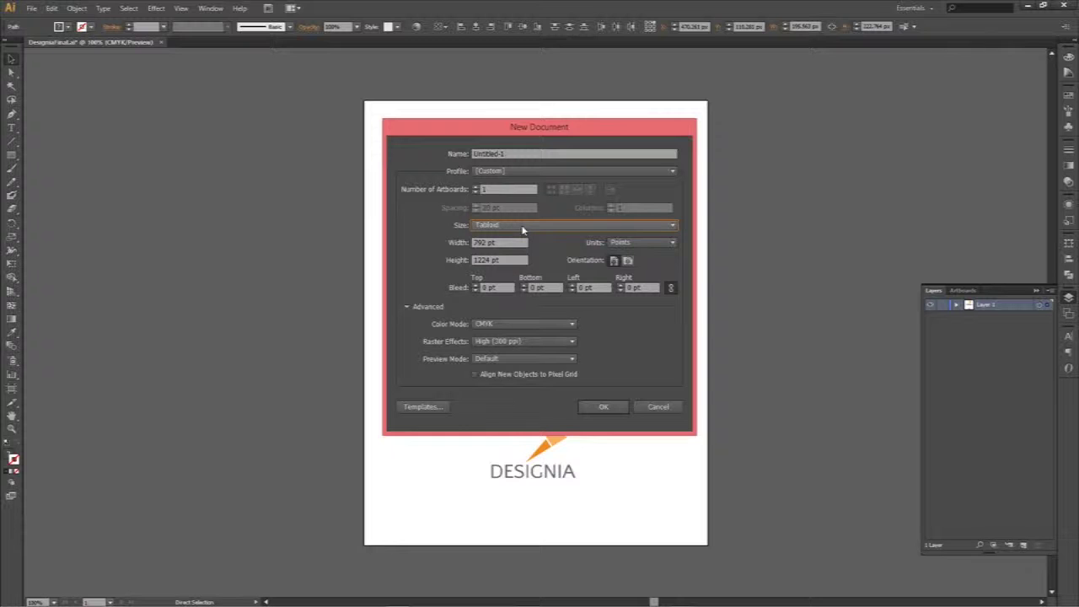
click(604, 406)
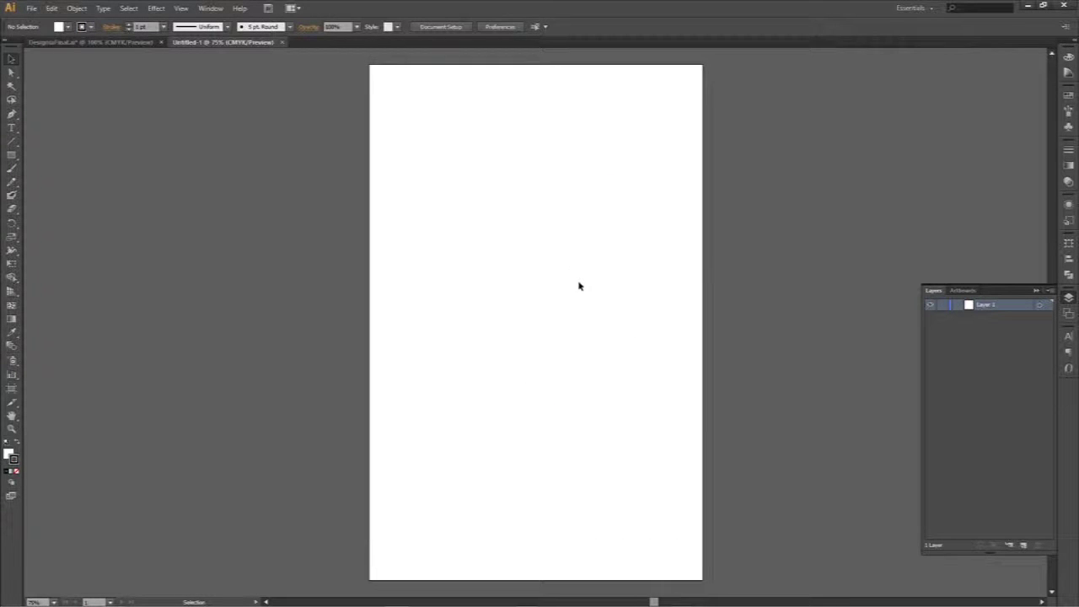
Copy the bird from the DESIGNIA file, paste it into Untitled-1, and scale it to page width
click(116, 42)
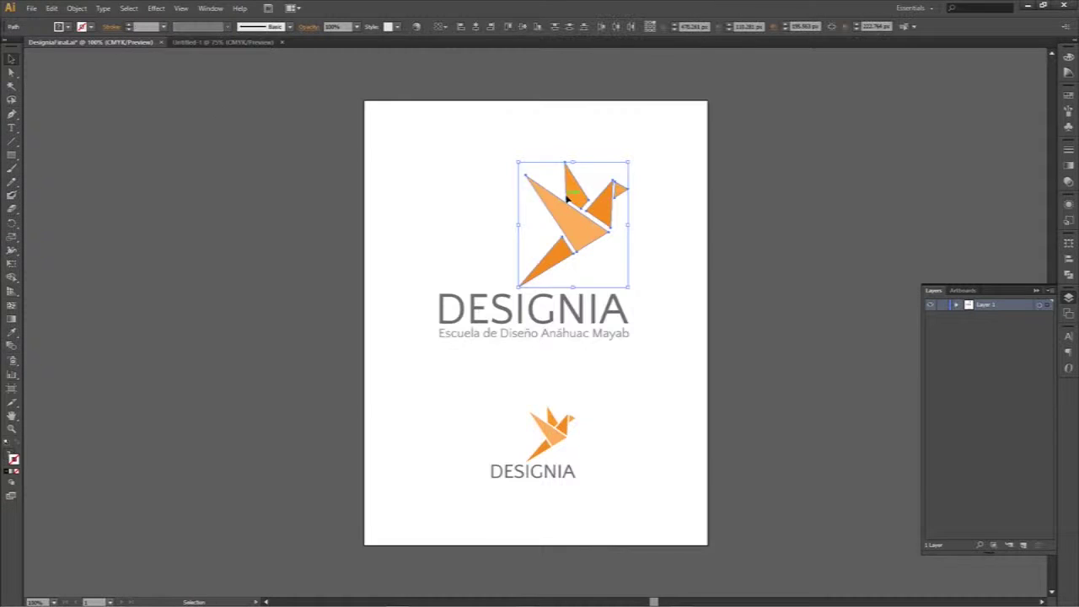
key(ctrl+c)
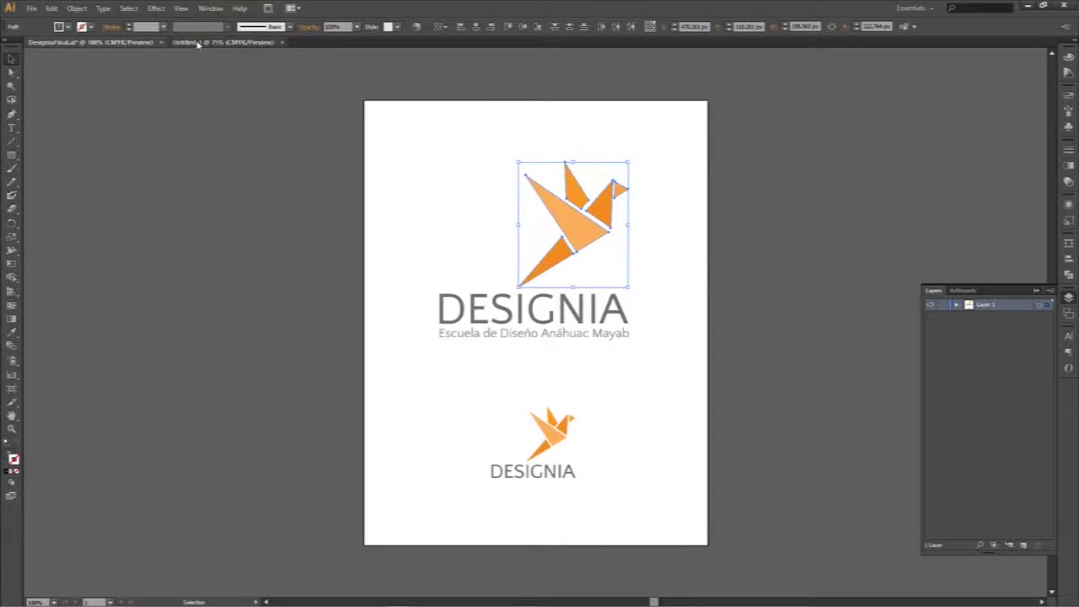
click(202, 42)
key(ctrl+v)
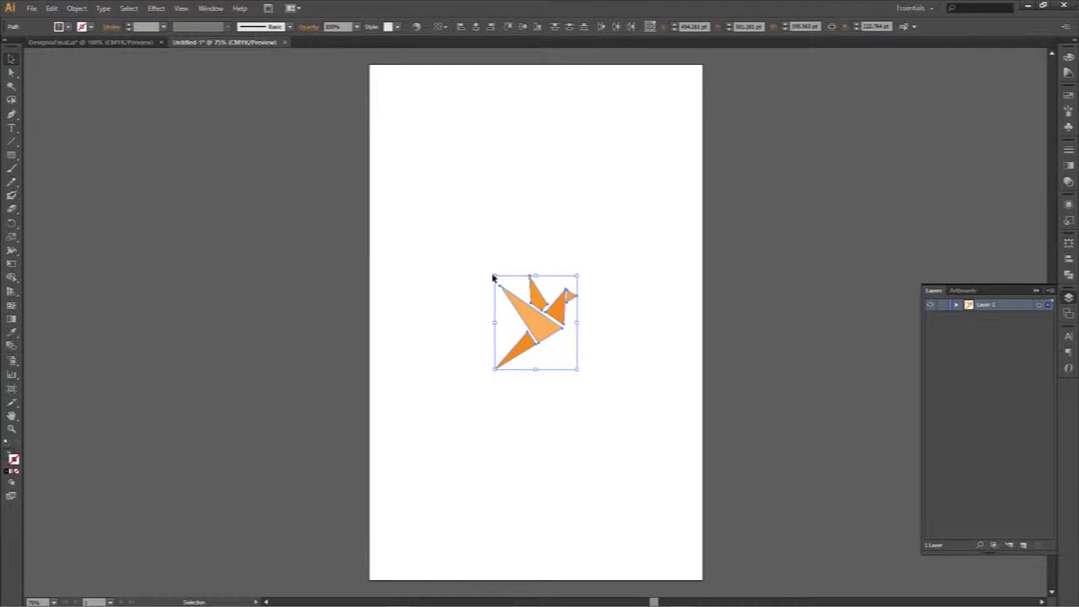
alt+shift+drag(494, 275, 371, 133)
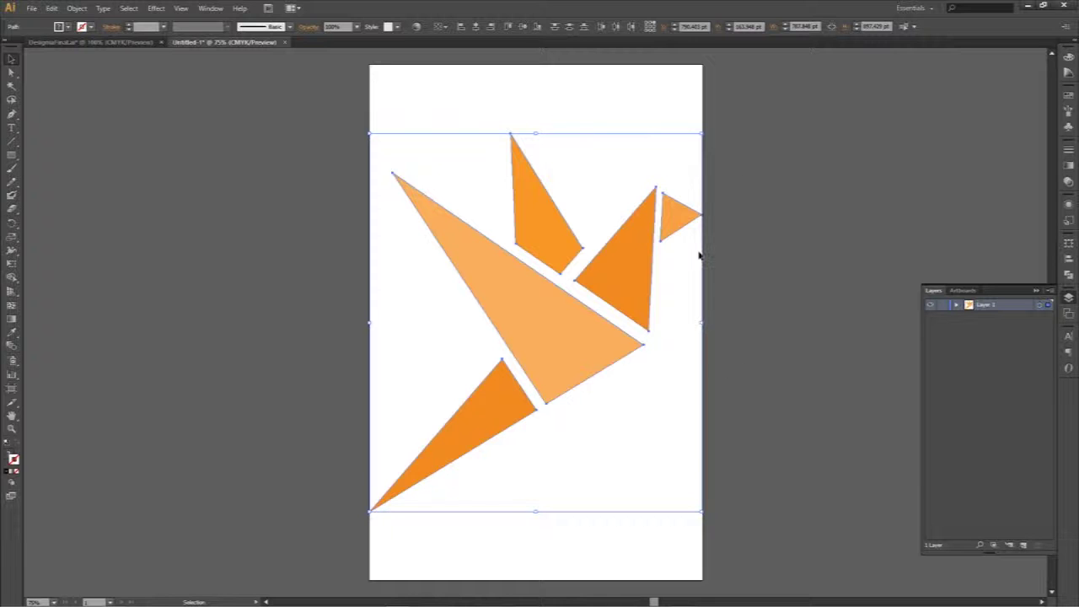
Select the head and wing triangles, then marquee-select all bird shapes together
click(774, 358)
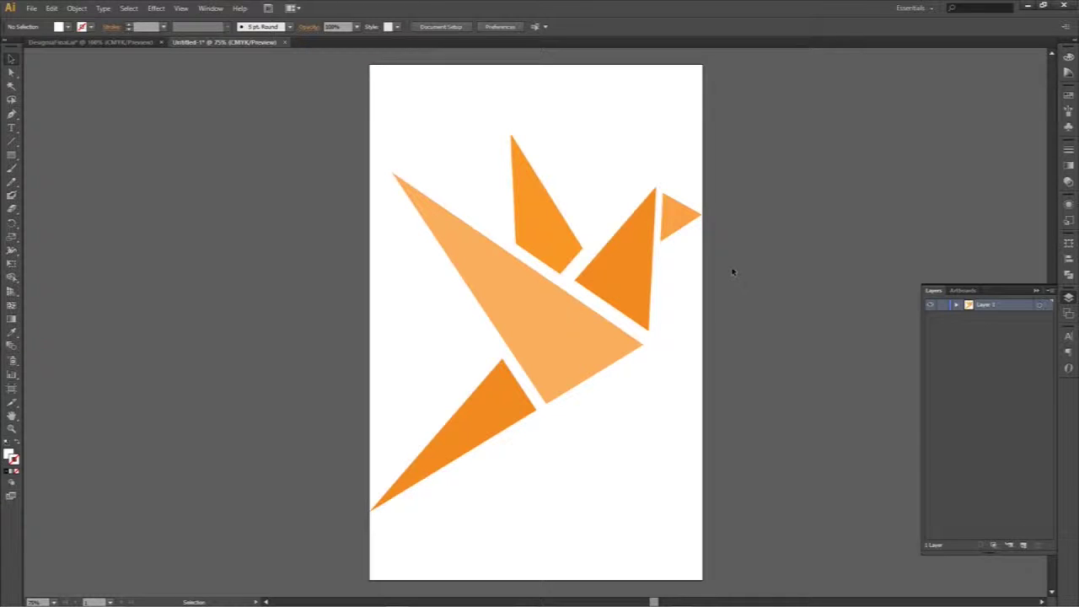
click(687, 218)
click(638, 244)
drag(735, 126, 179, 453)
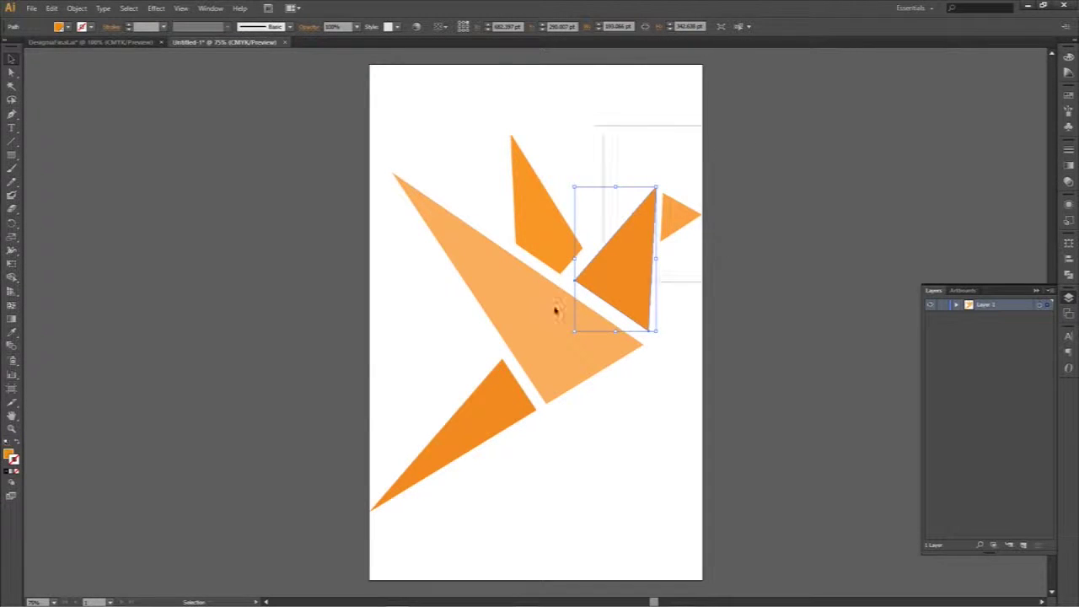
Give all bird shapes a solid black fill with no stroke, then bring up Save As
click(7, 448)
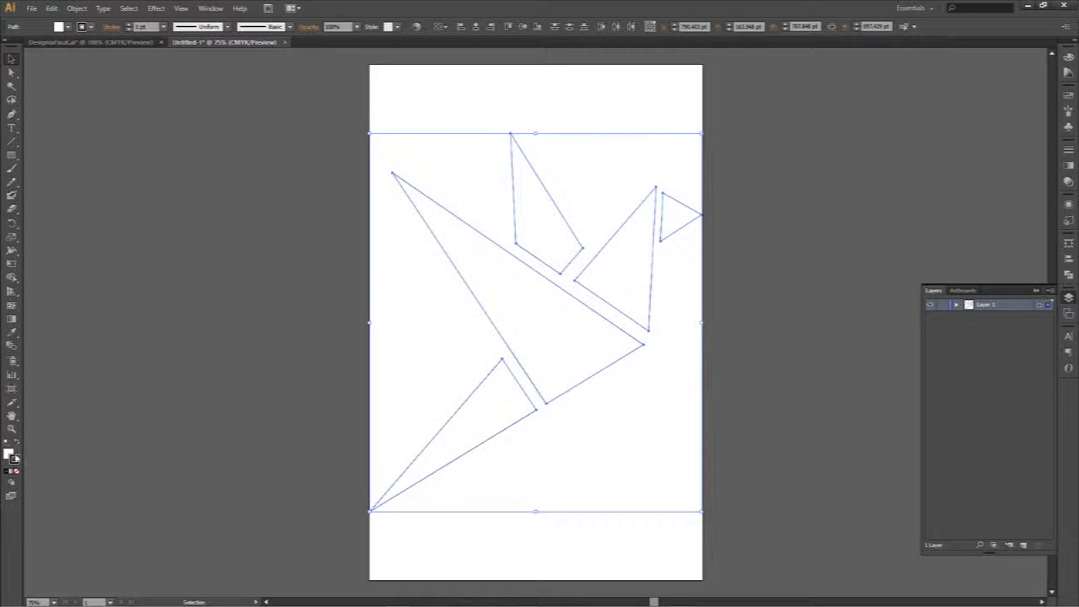
click(17, 448)
click(16, 473)
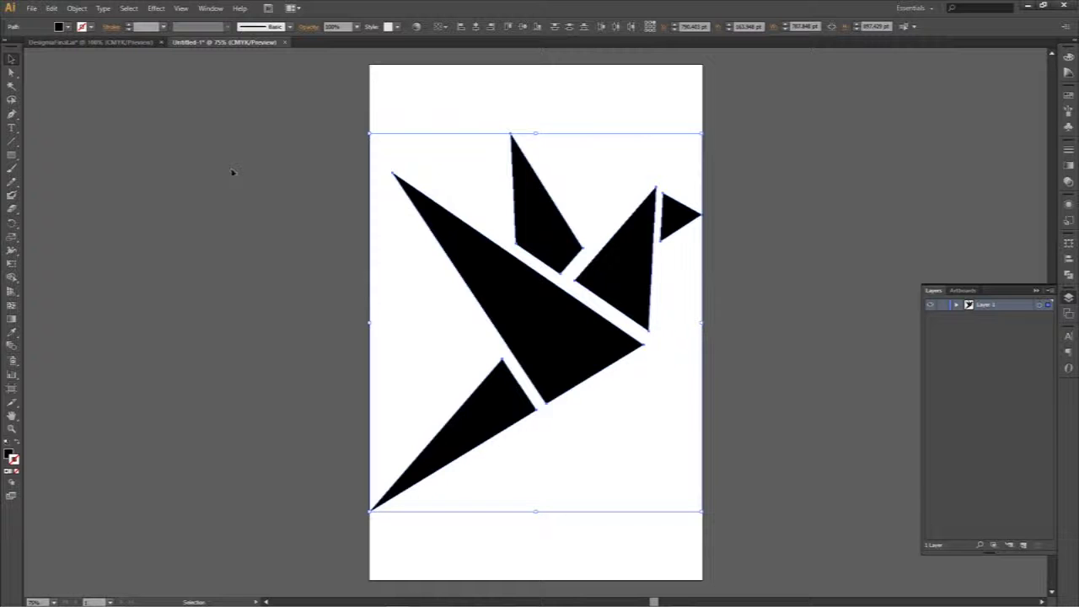
click(31, 7)
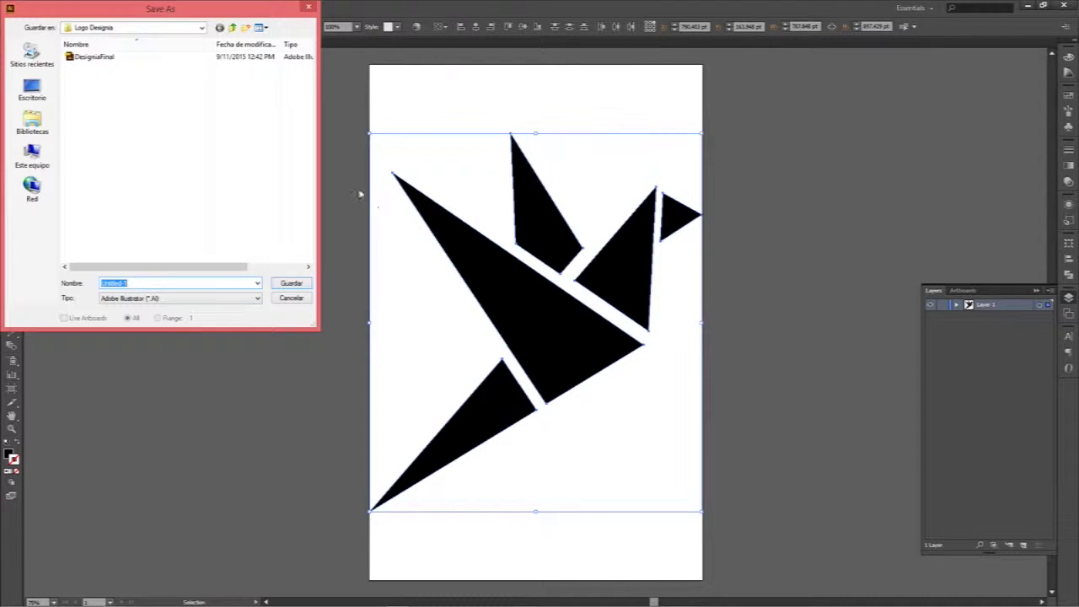
Save the bird as 'Log' .ai in Illustrator 3 format, accepting the legacy-format warning
text(Log)
key(Return)
key(Return)
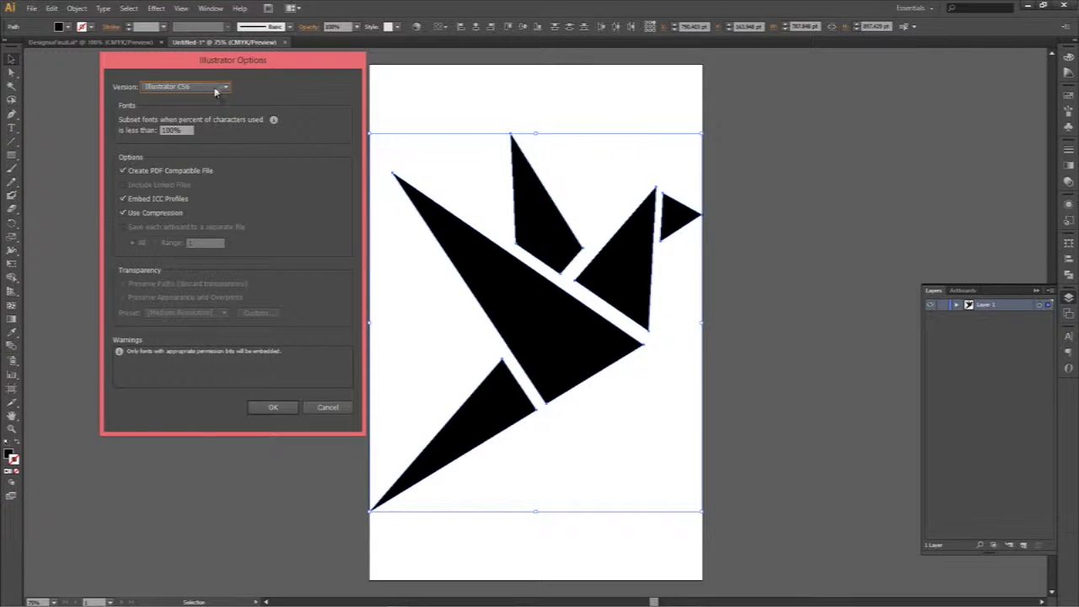
click(215, 88)
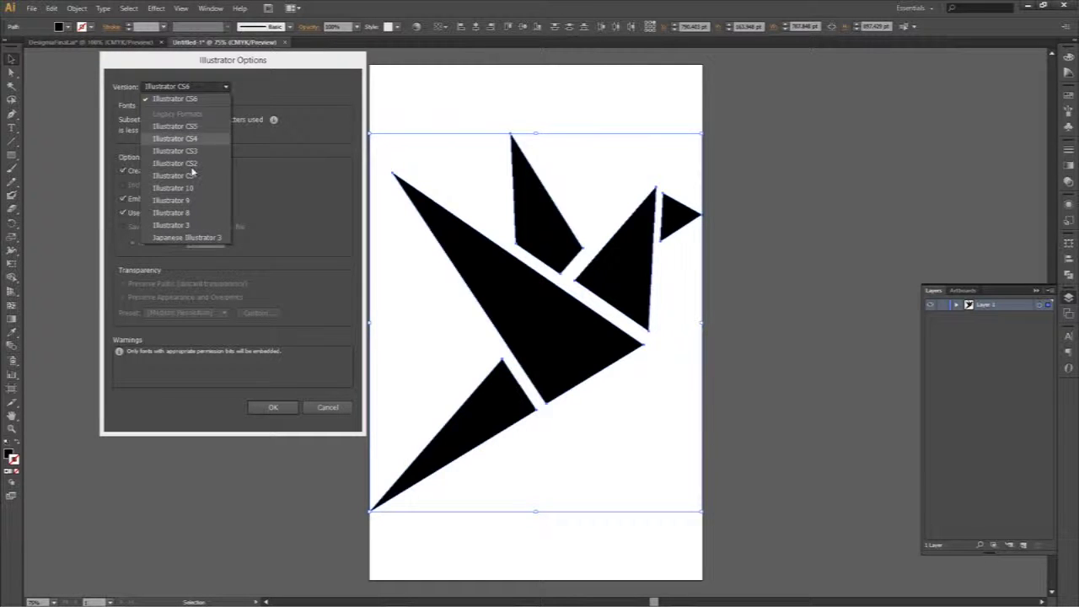
click(177, 225)
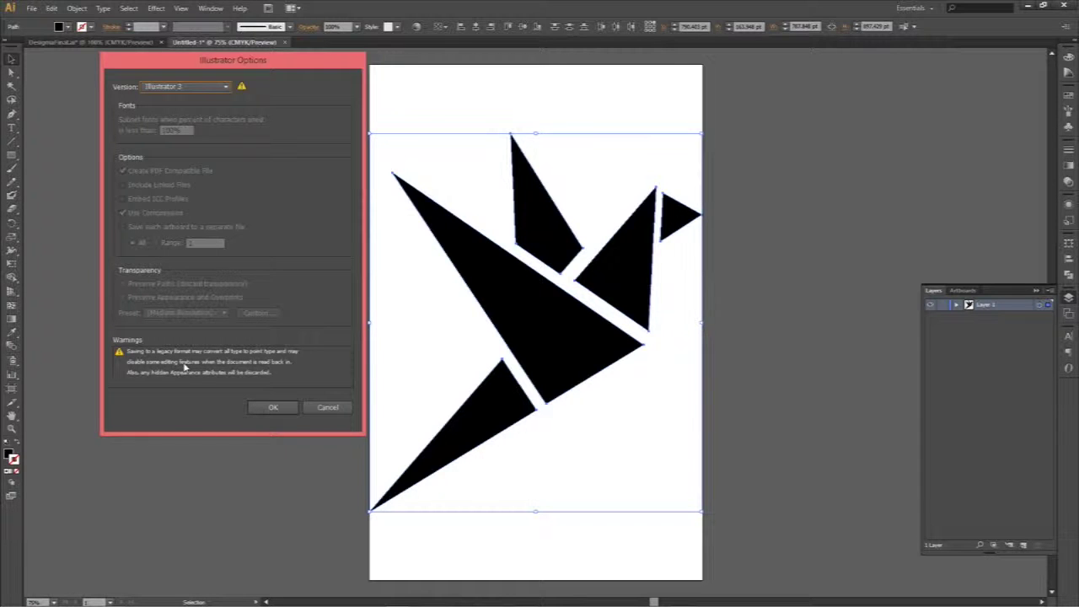
click(271, 407)
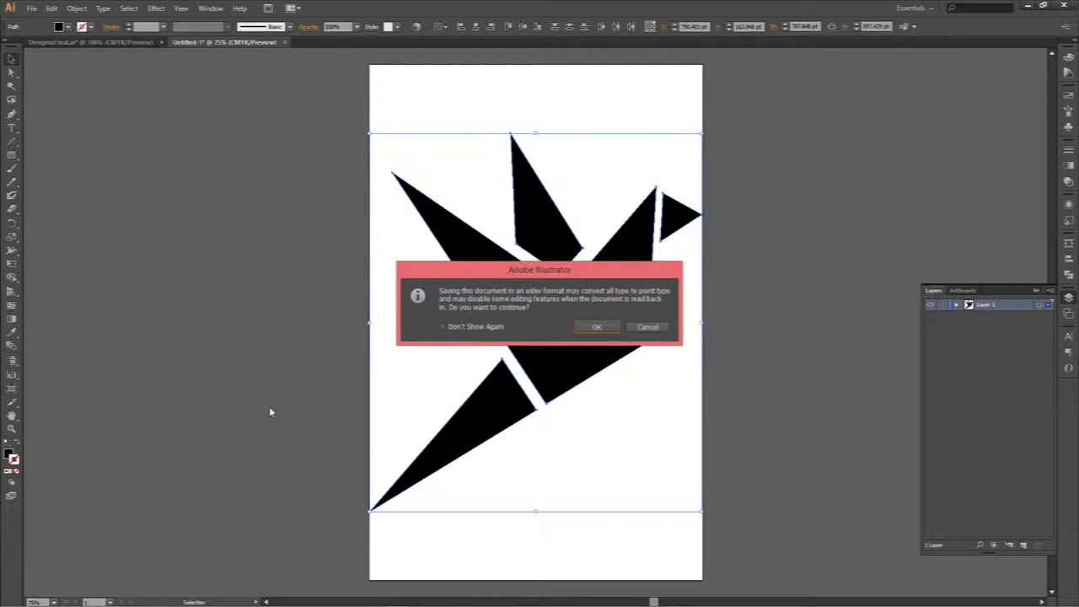
click(594, 329)
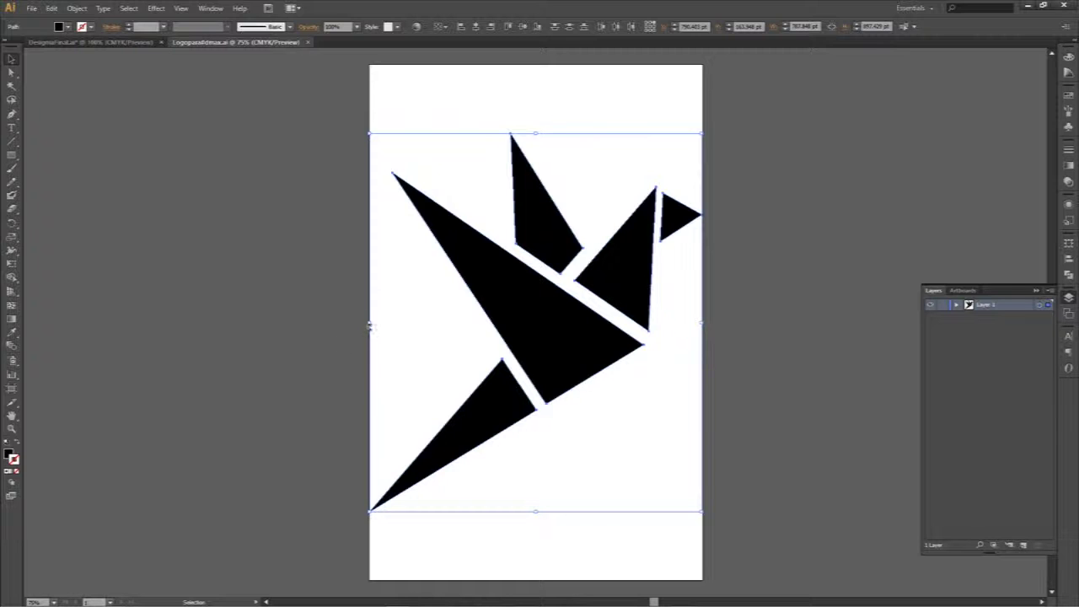
Close the document without saving, quit Illustrator clearing the clipboard, and return to 3ds Max
click(1064, 6)
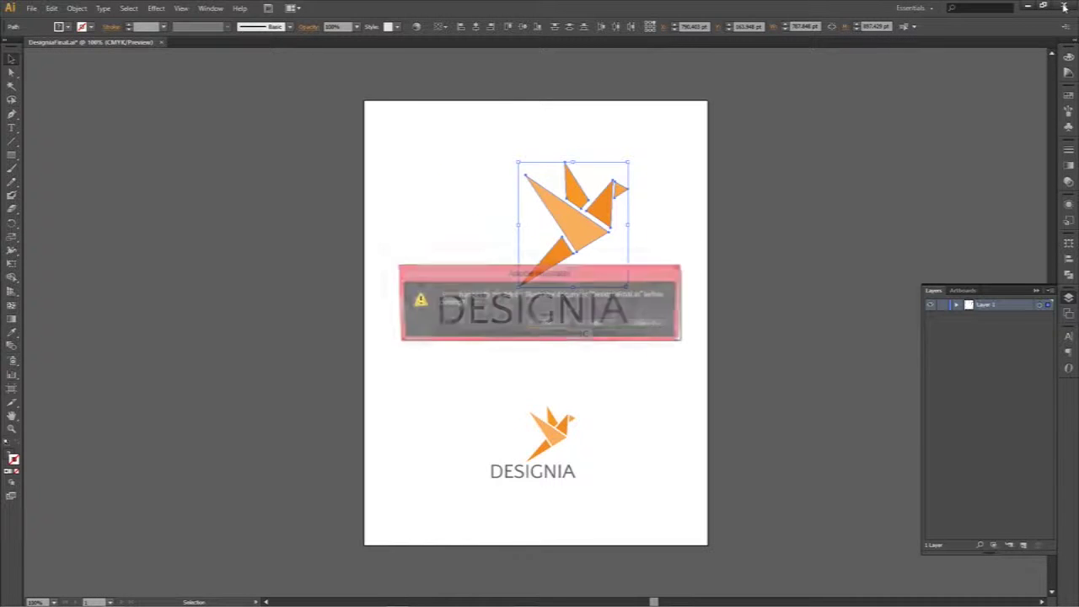
click(598, 326)
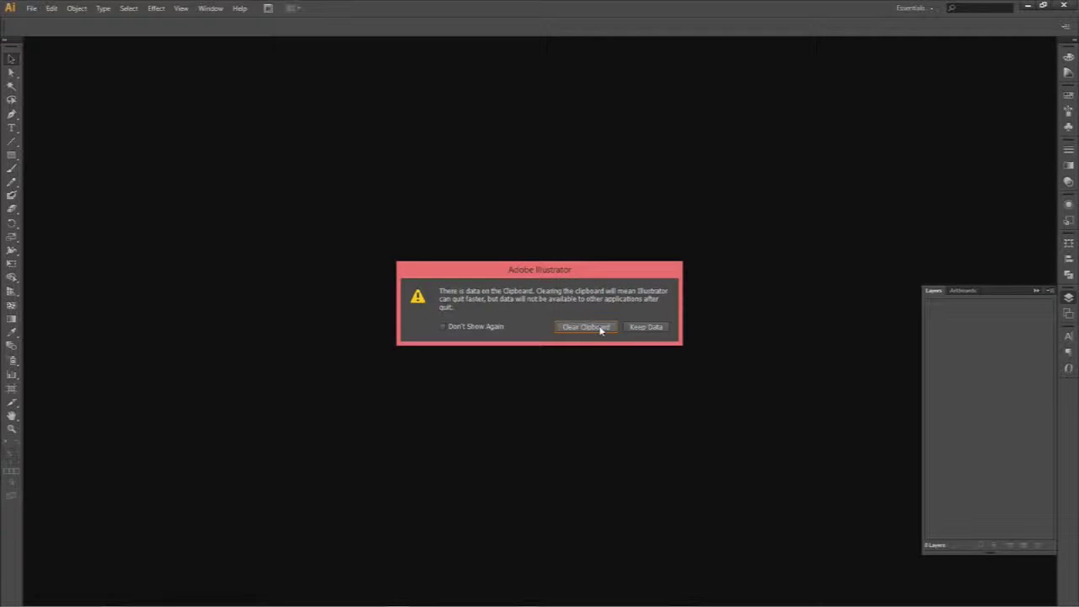
click(602, 329)
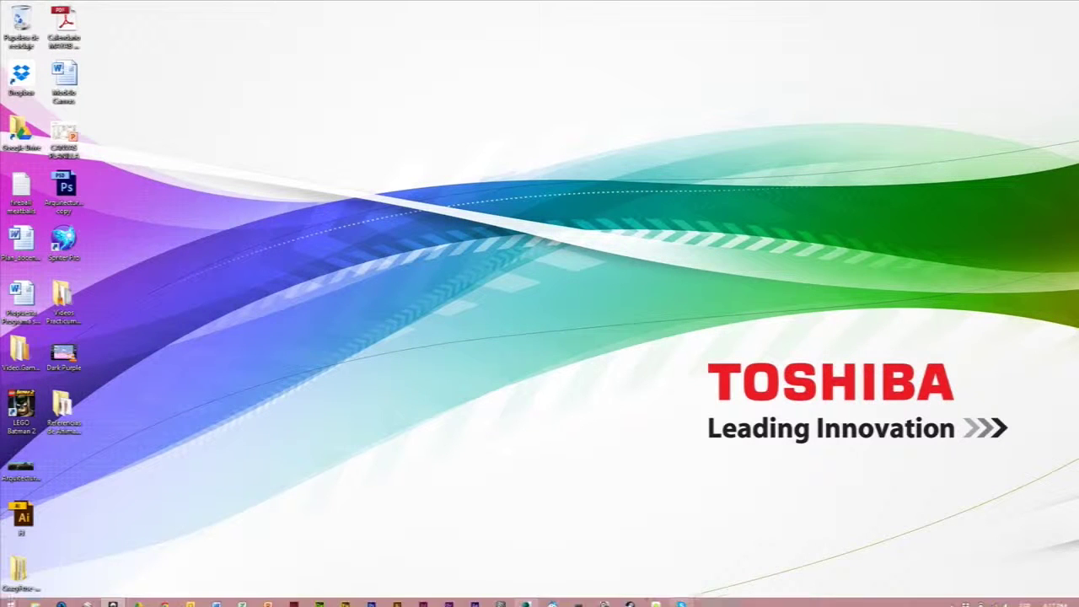
click(526, 600)
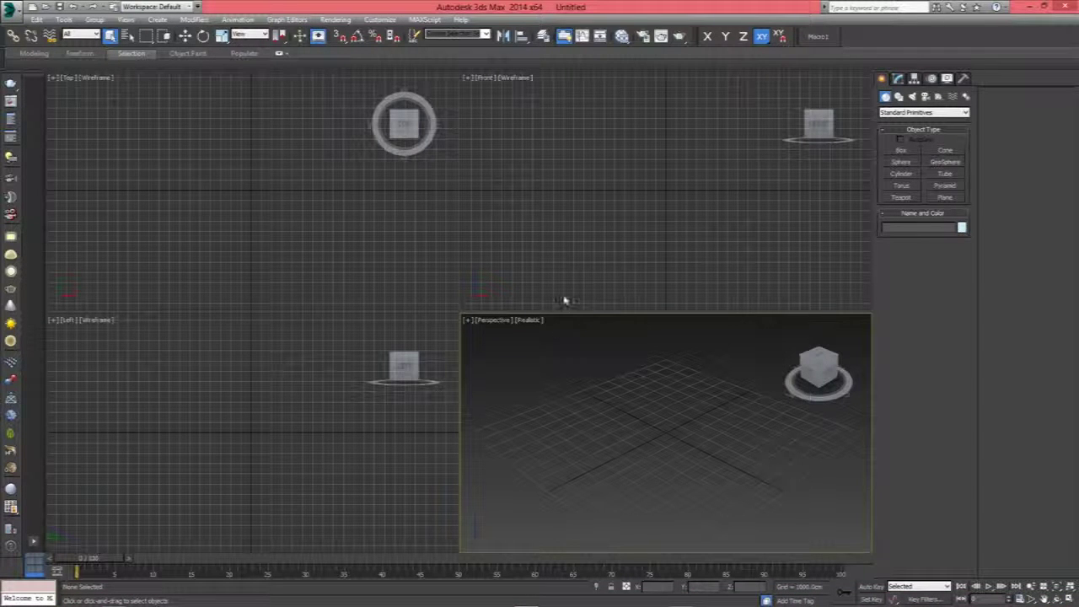
Open the Merge File dialog via the application menu's Import submenu
click(14, 10)
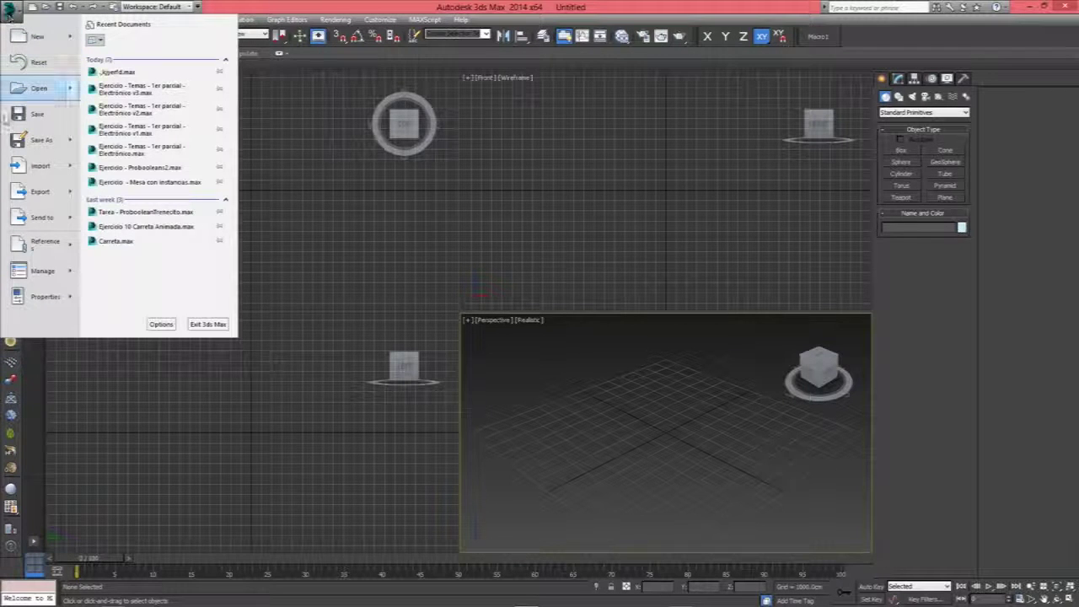
mouse_move(38, 165)
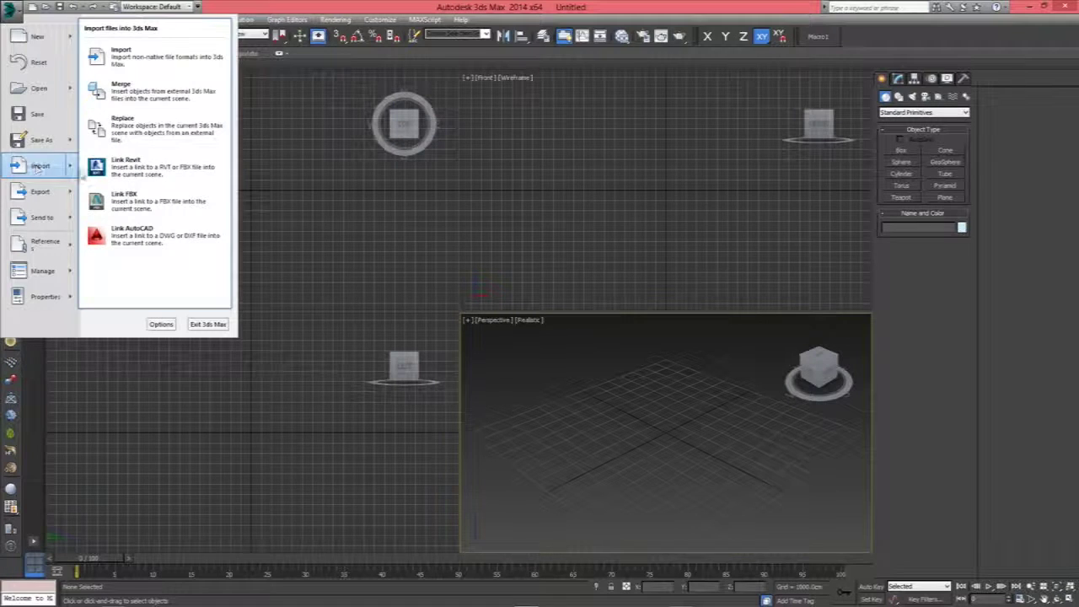
click(161, 98)
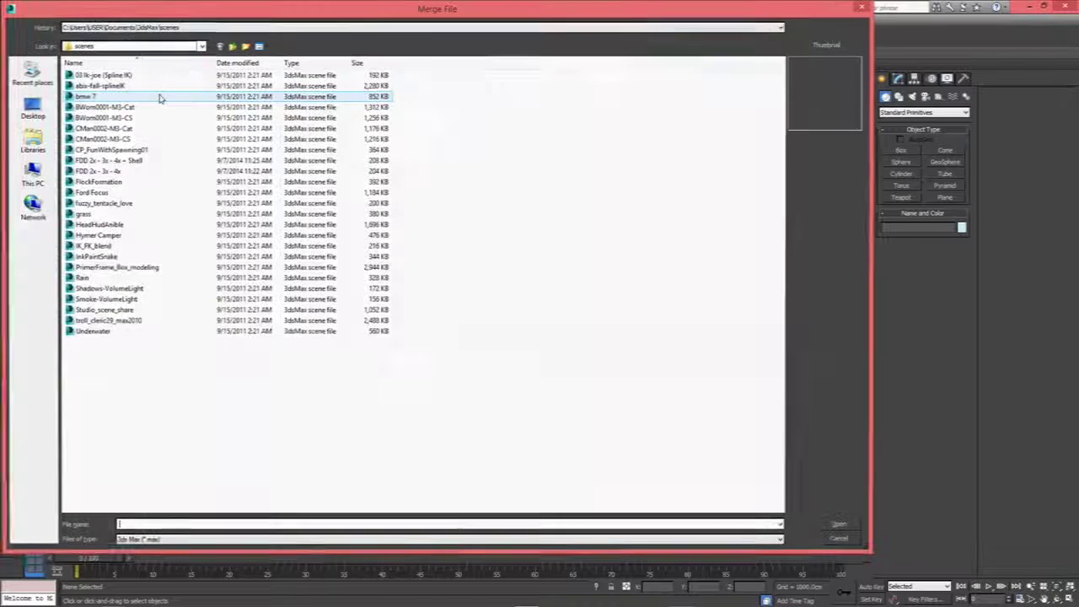
Browse on D: through Dropbox, UniMayab and 2015 course folders into Logo Designa
click(200, 48)
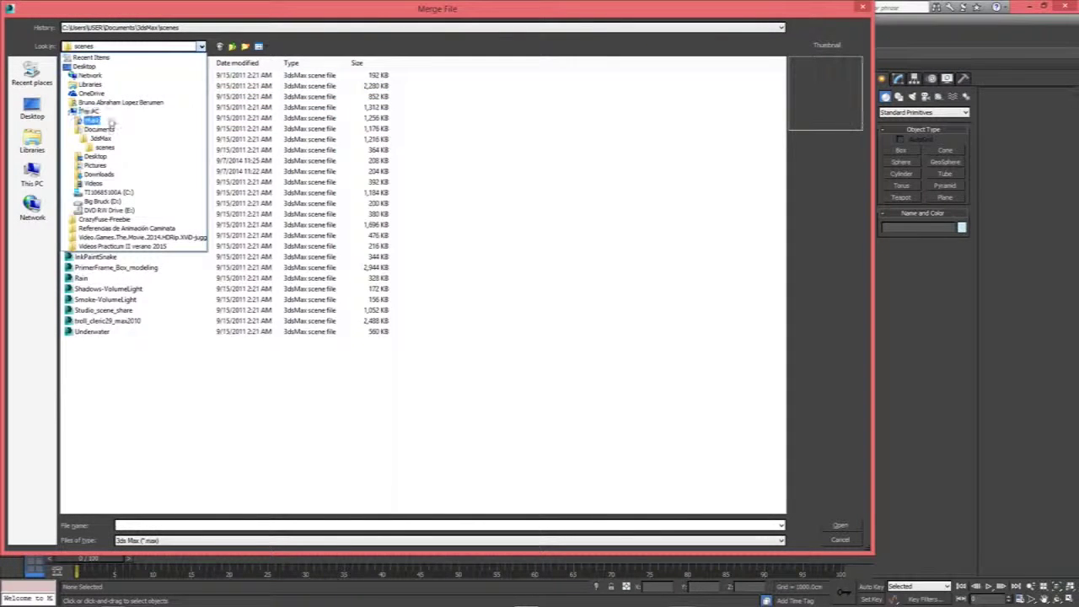
click(102, 202)
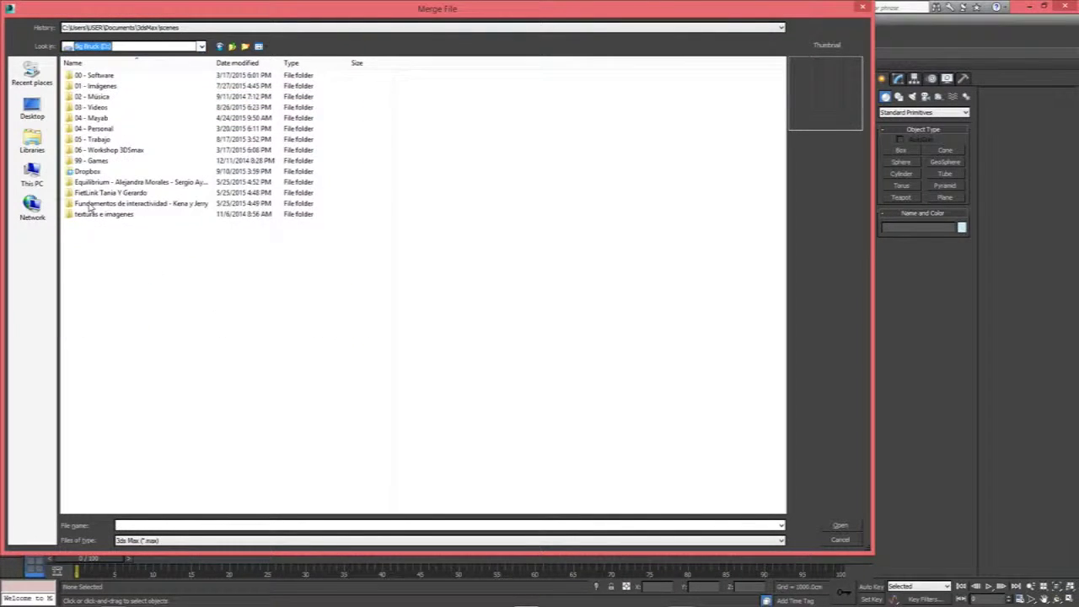
double_click(88, 171)
double_click(89, 215)
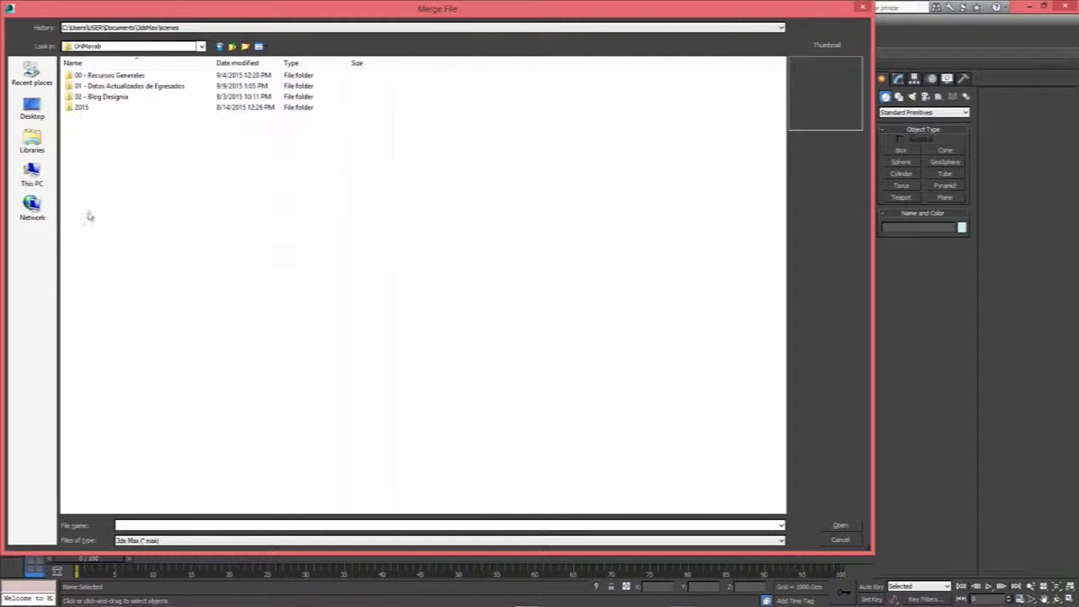
double_click(99, 108)
click(98, 98)
double_click(98, 99)
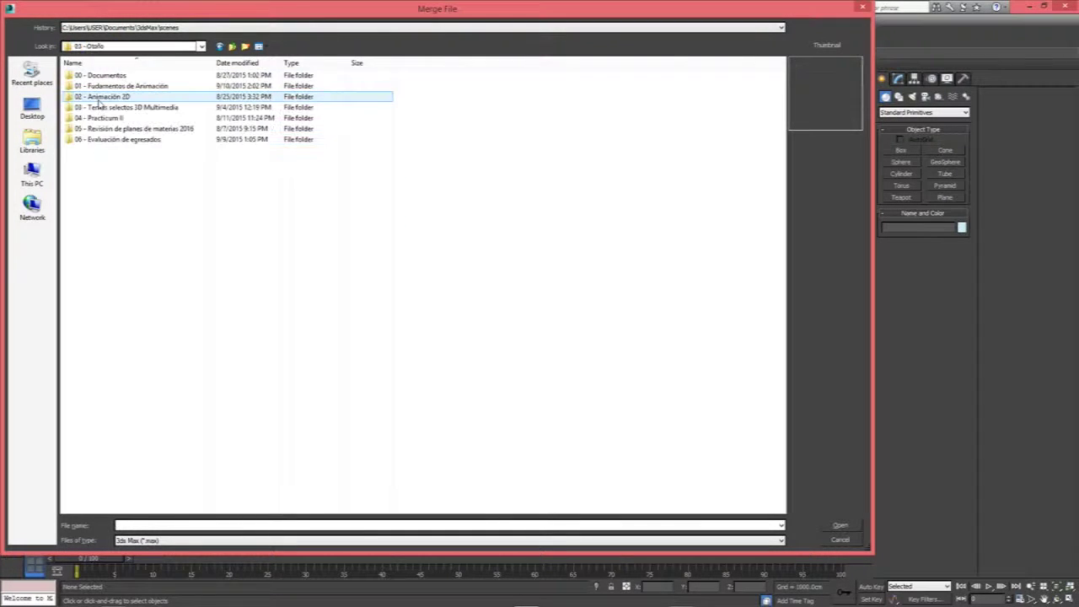
double_click(105, 107)
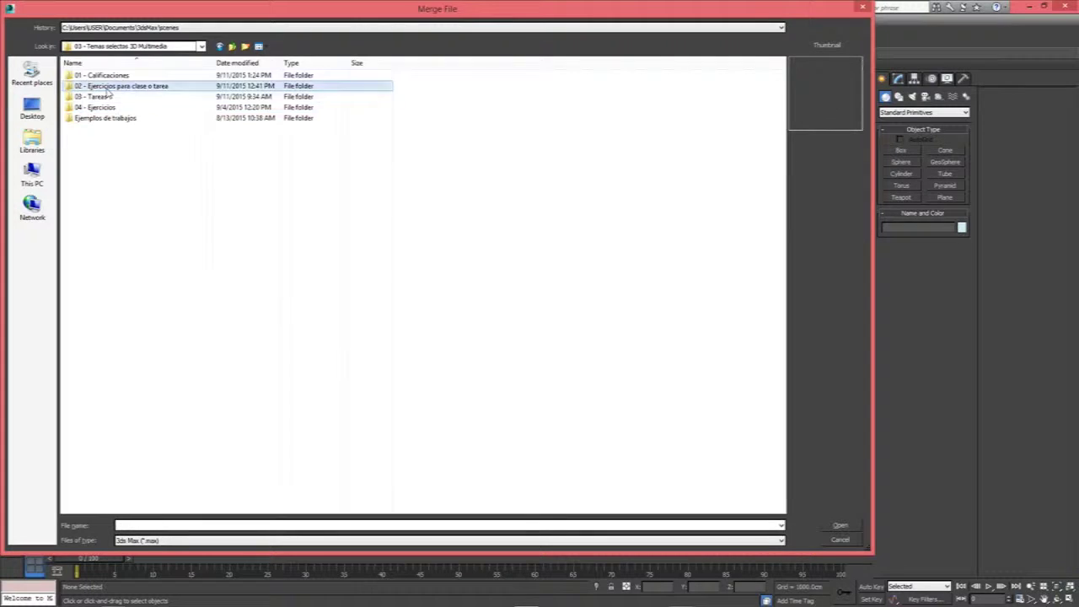
double_click(119, 85)
double_click(149, 102)
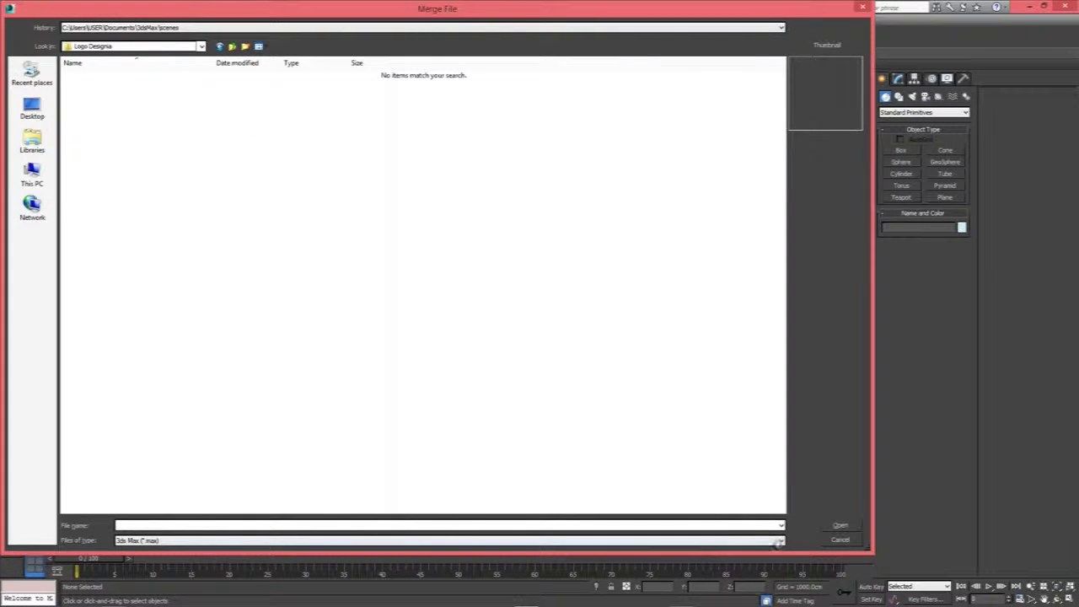
Show All files and open Logopara#dmax for merging
click(781, 541)
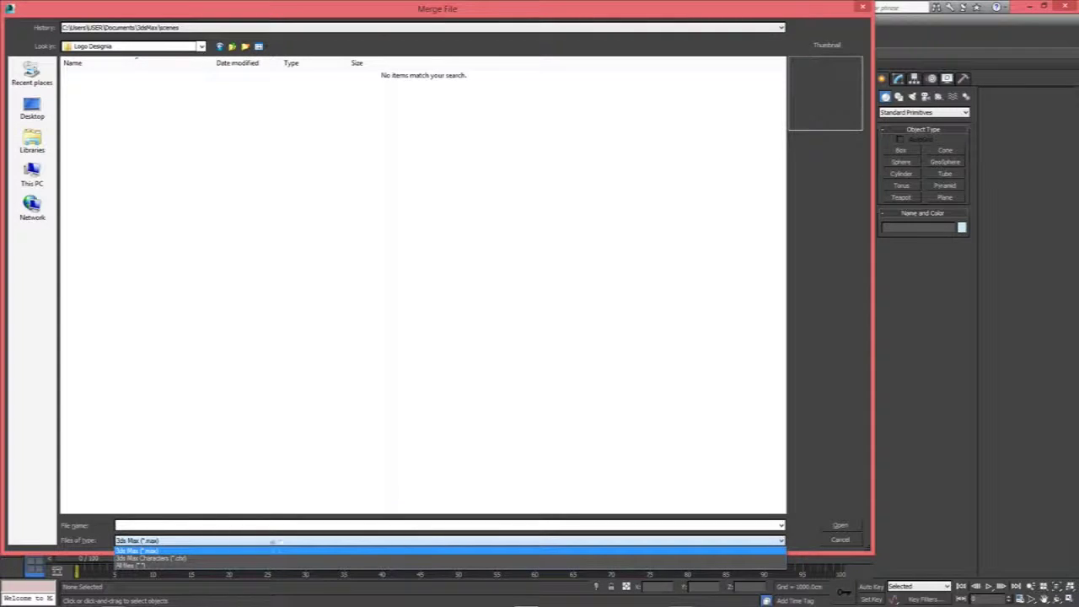
click(157, 570)
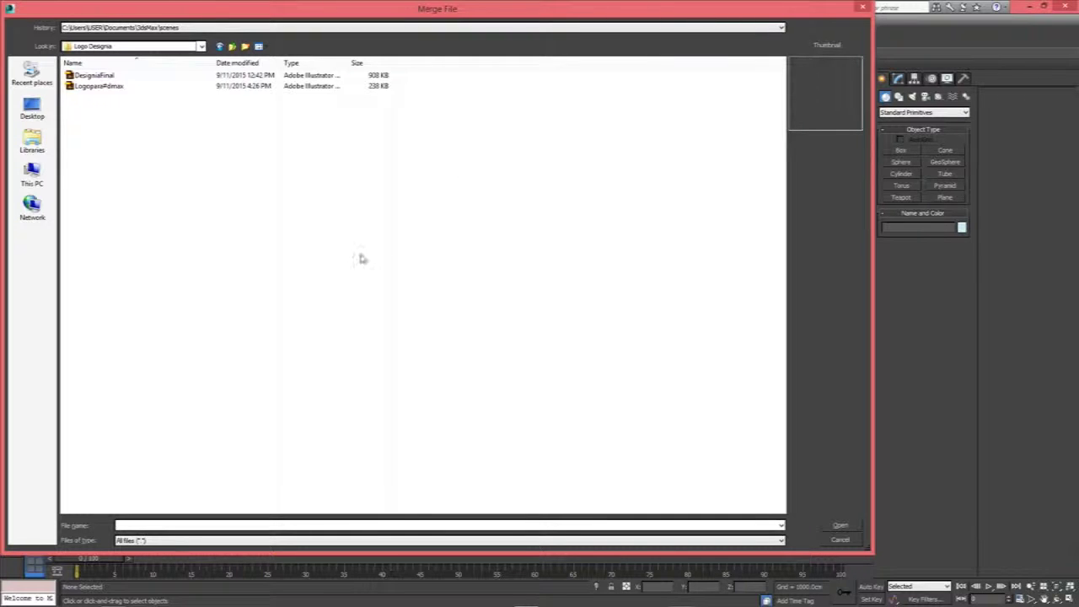
click(106, 90)
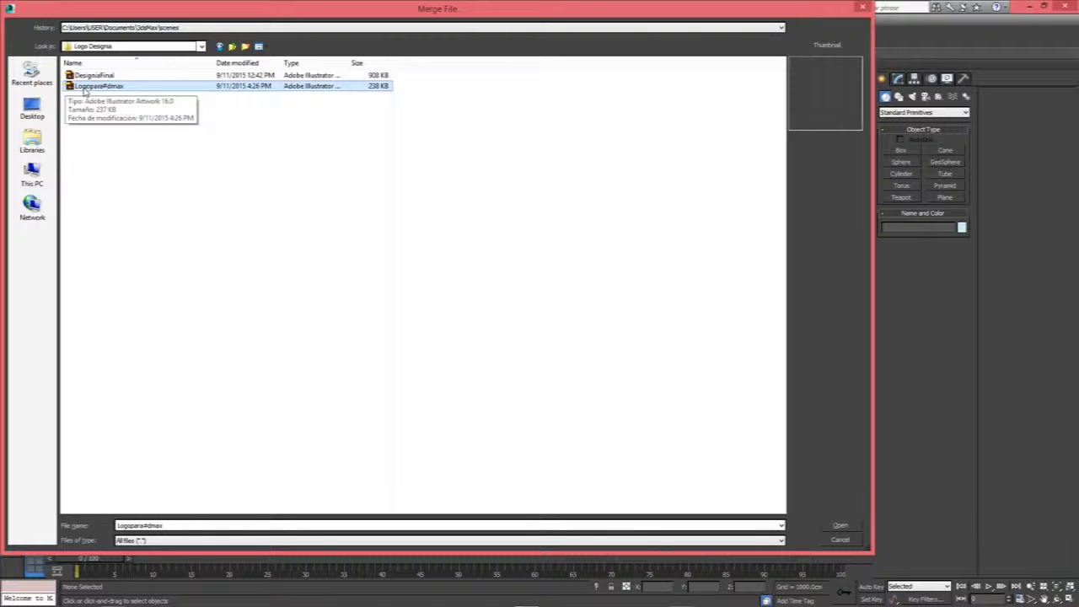
click(843, 528)
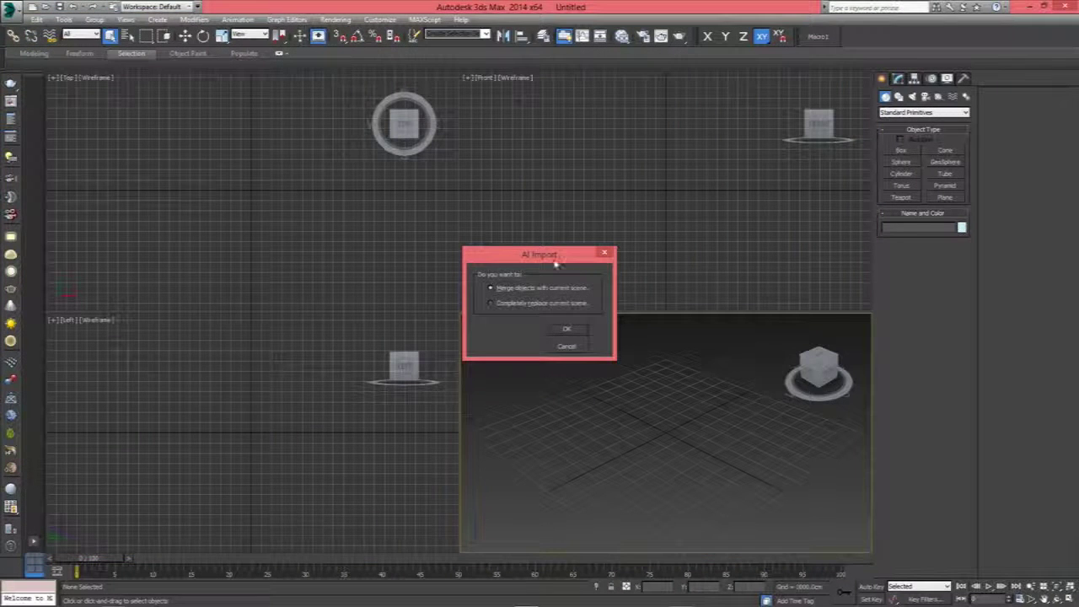
Merge the Illustrator shapes into the current scene, importing them as multiple objects
drag(573, 250, 590, 158)
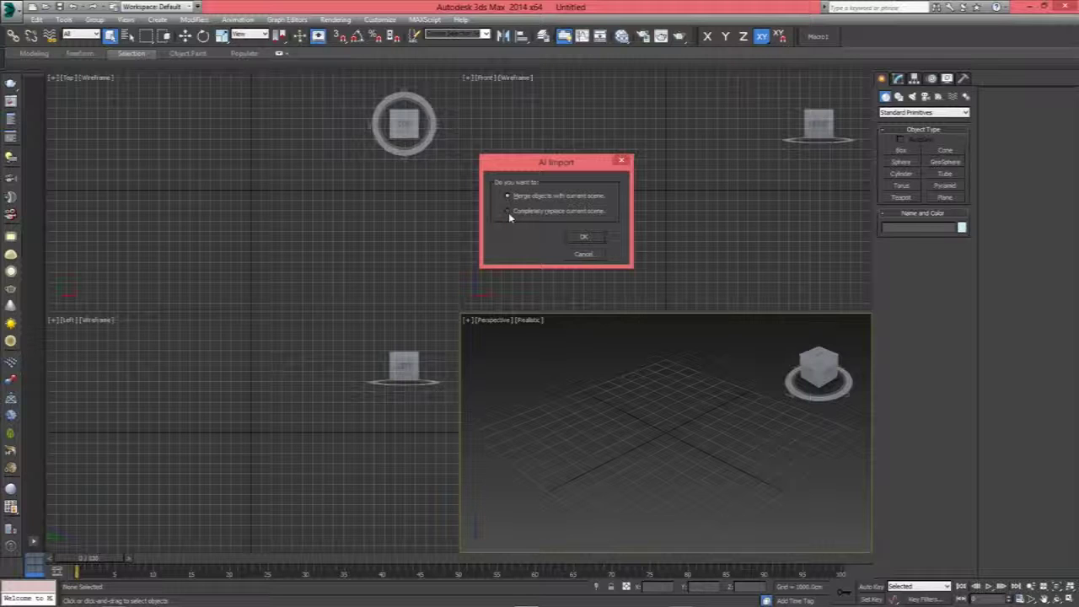
click(581, 236)
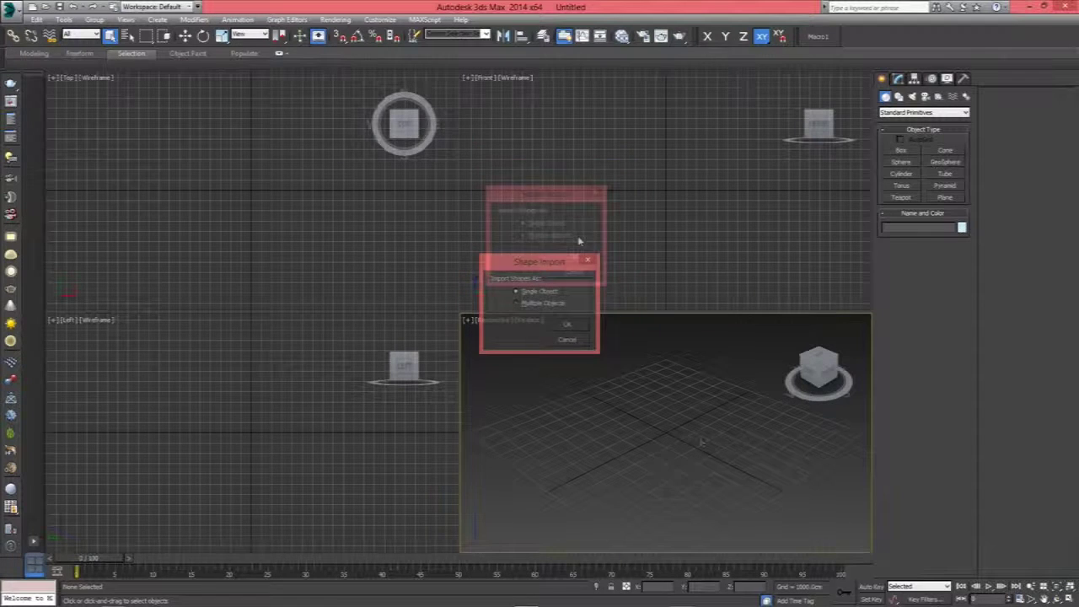
drag(533, 268, 524, 196)
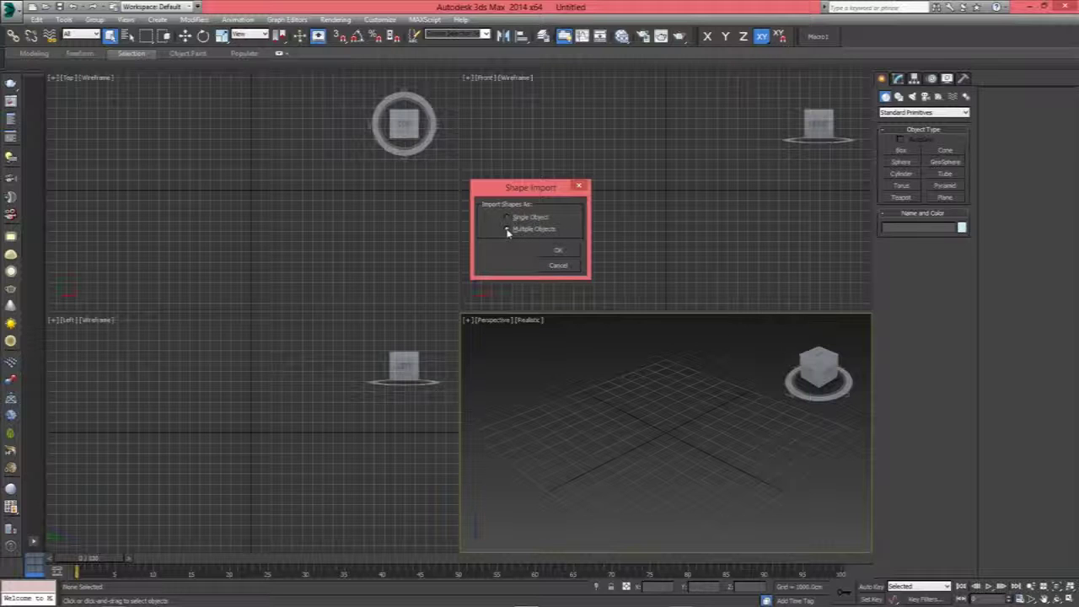
click(507, 231)
click(558, 253)
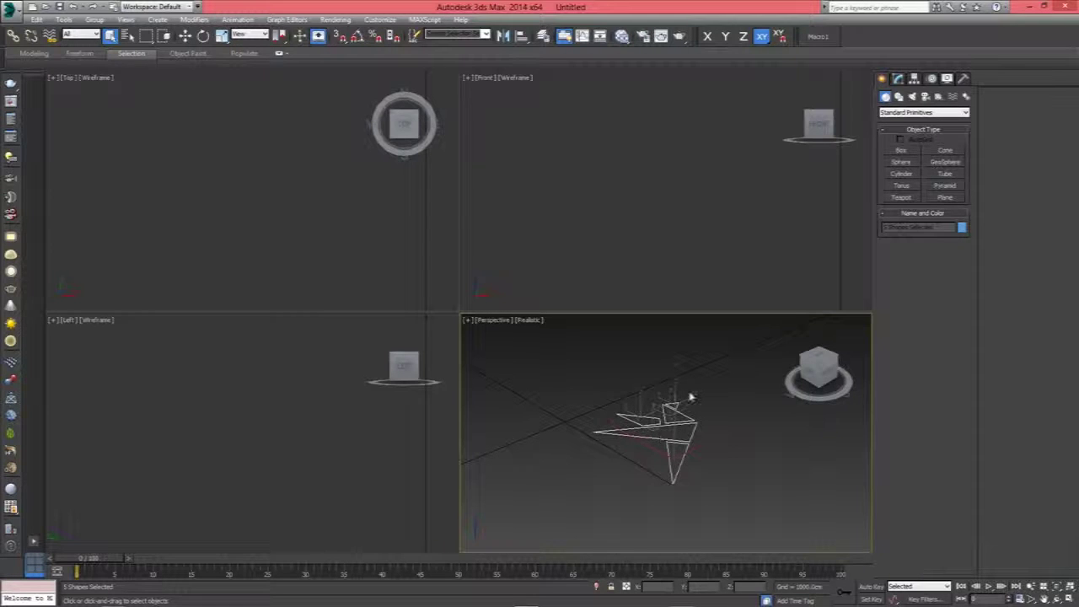
Reset the Perspective view, trial-scale the imported shapes, maximize the viewport, and undo
click(791, 321)
click(222, 37)
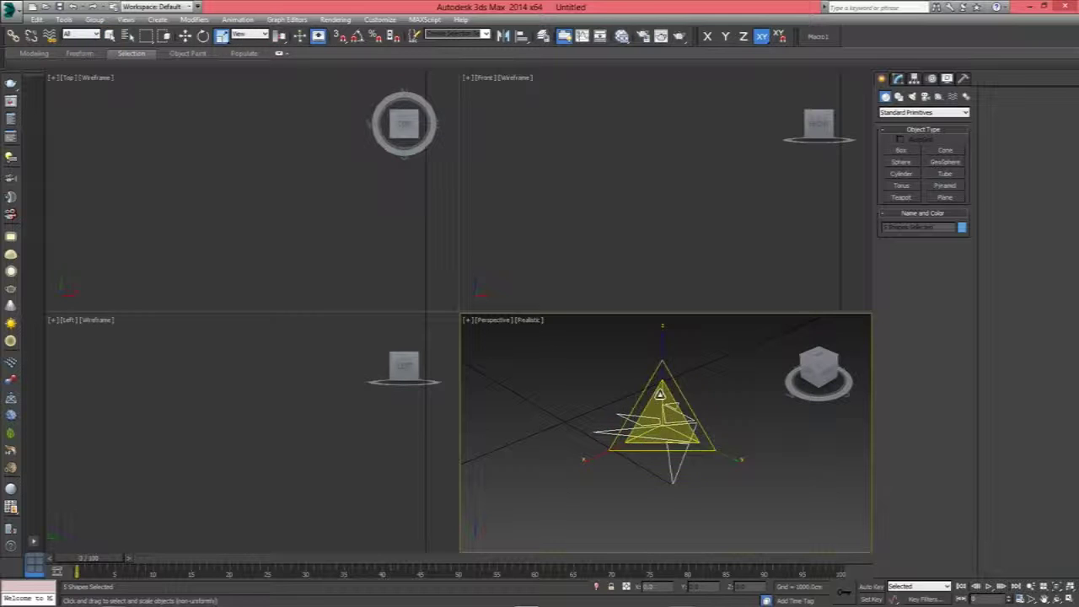
mouse_move(675, 422)
mouse_down()
mouse_move(799, 310)
mouse_move(542, 178)
mouse_up()
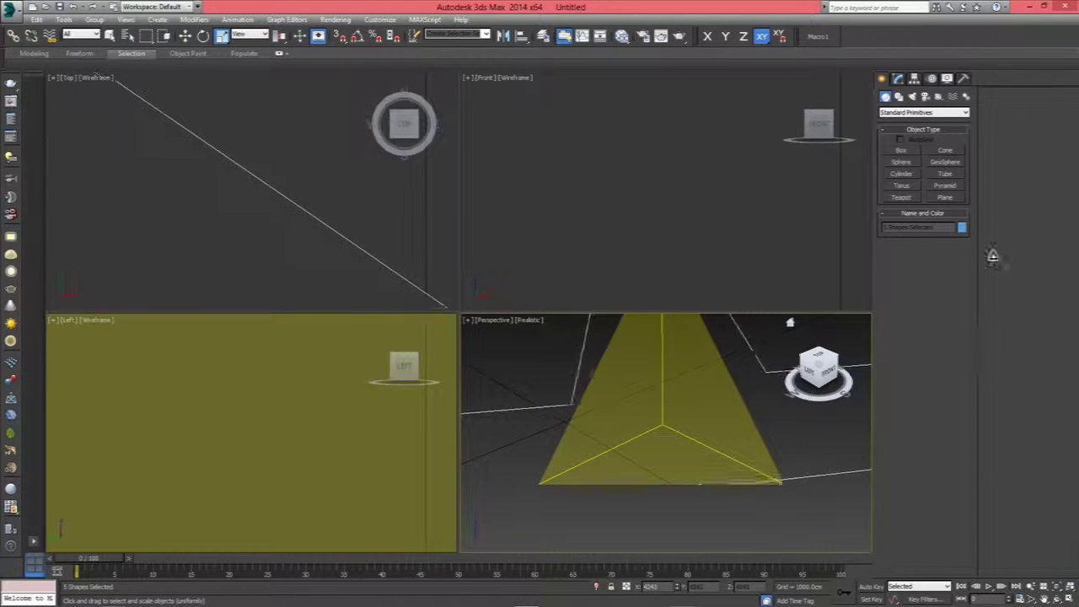
mouse_move(542, 178)
mouse_down()
mouse_move(654, 399)
mouse_move(640, 410)
mouse_up()
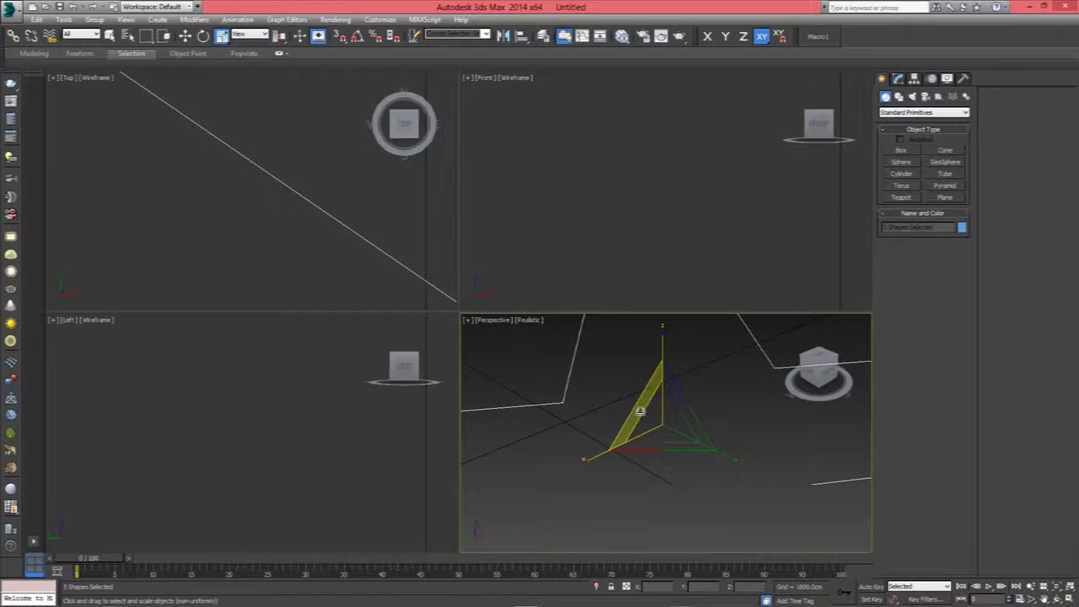
key(alt+w)
key(ctrl+z)
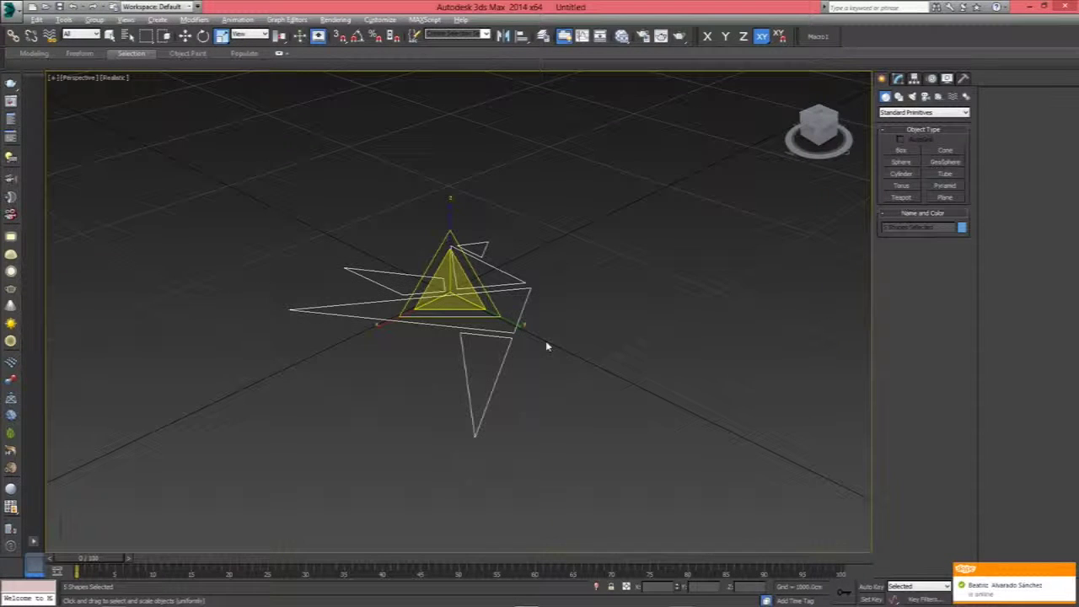
click(549, 351)
Select the imported shapes and scale them up moderately
scroll(530, 369, down, 5)
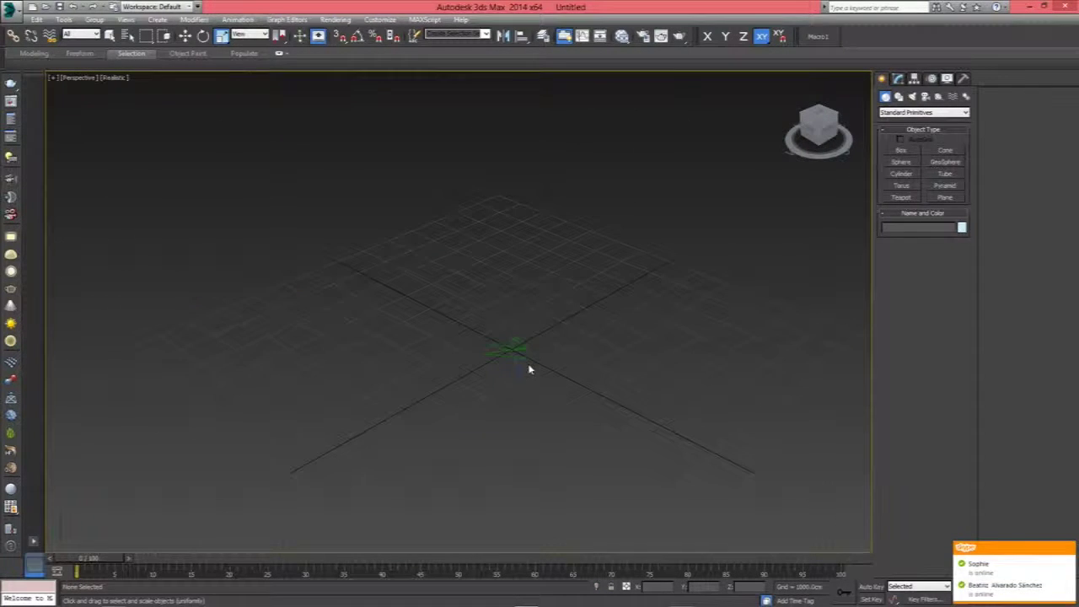
scroll(540, 332, up, 3)
drag(453, 268, 539, 341)
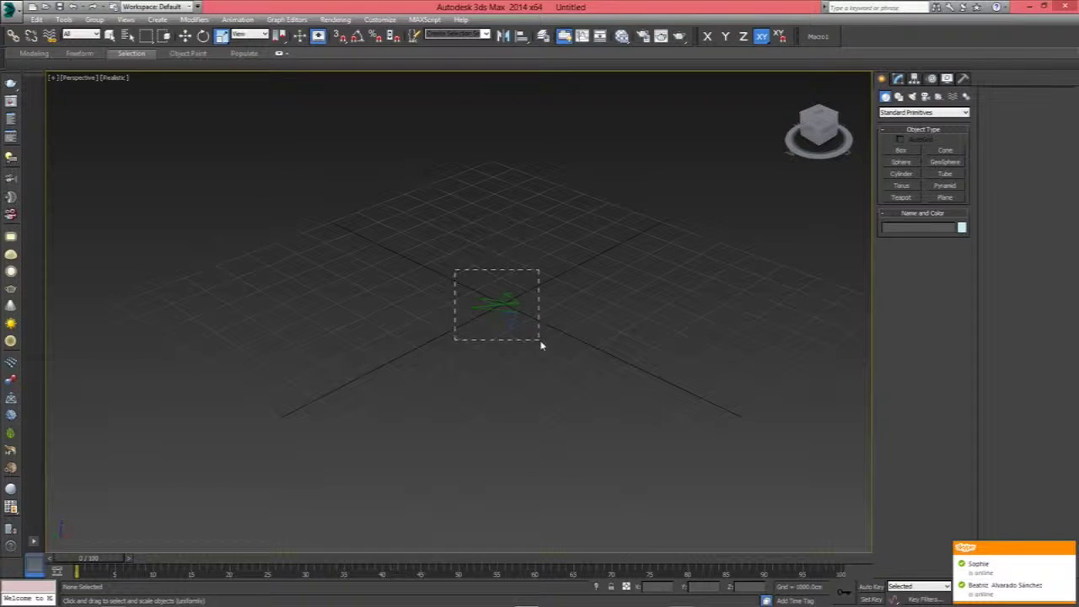
drag(513, 306, 678, 120)
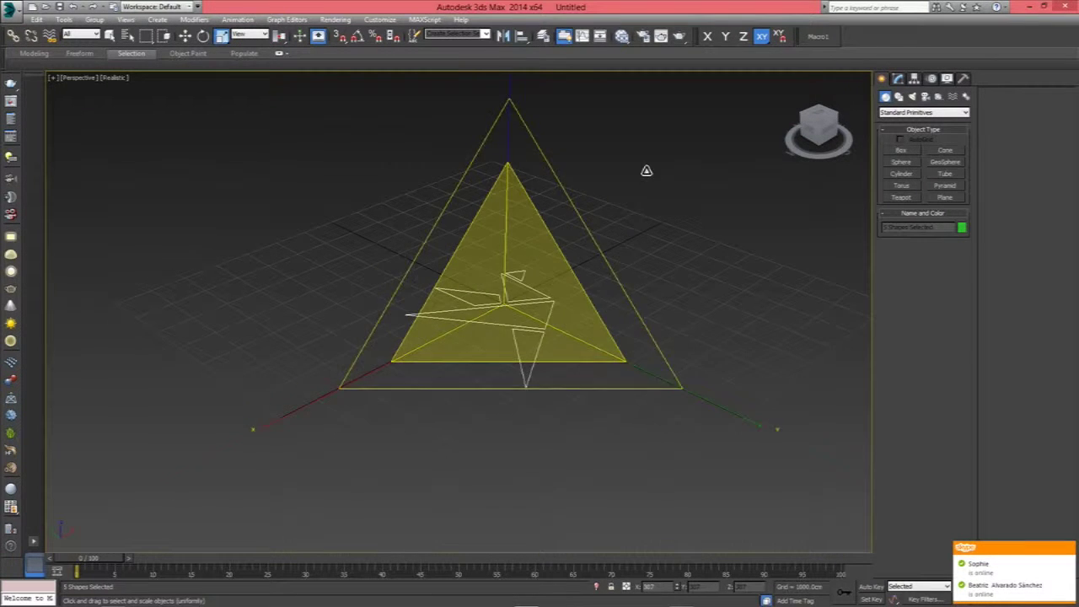
key(ctrl+z)
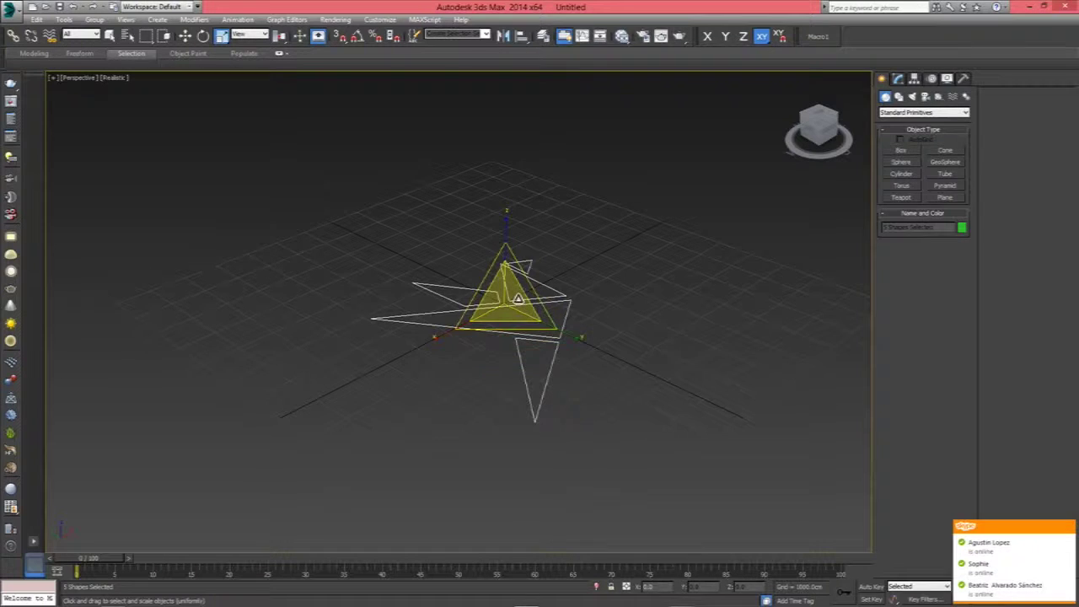
mouse_move(521, 299)
mouse_down()
mouse_move(547, 259)
mouse_move(595, 302)
mouse_up()
click(616, 306)
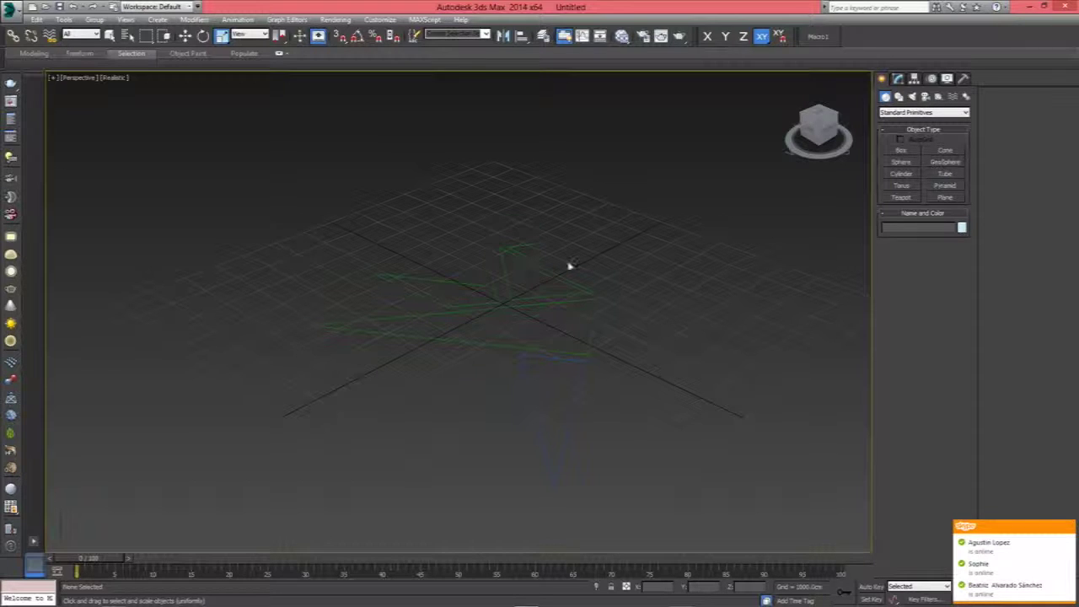
Move the small triangle outline to the left of the group, checking each triangle shape
click(549, 274)
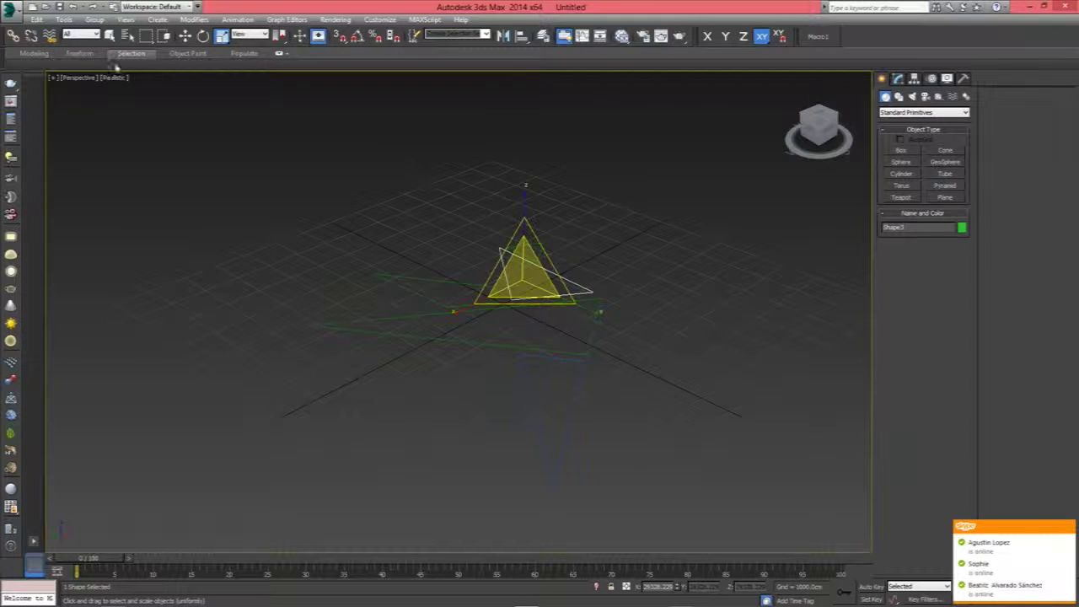
click(184, 36)
drag(540, 287, 457, 283)
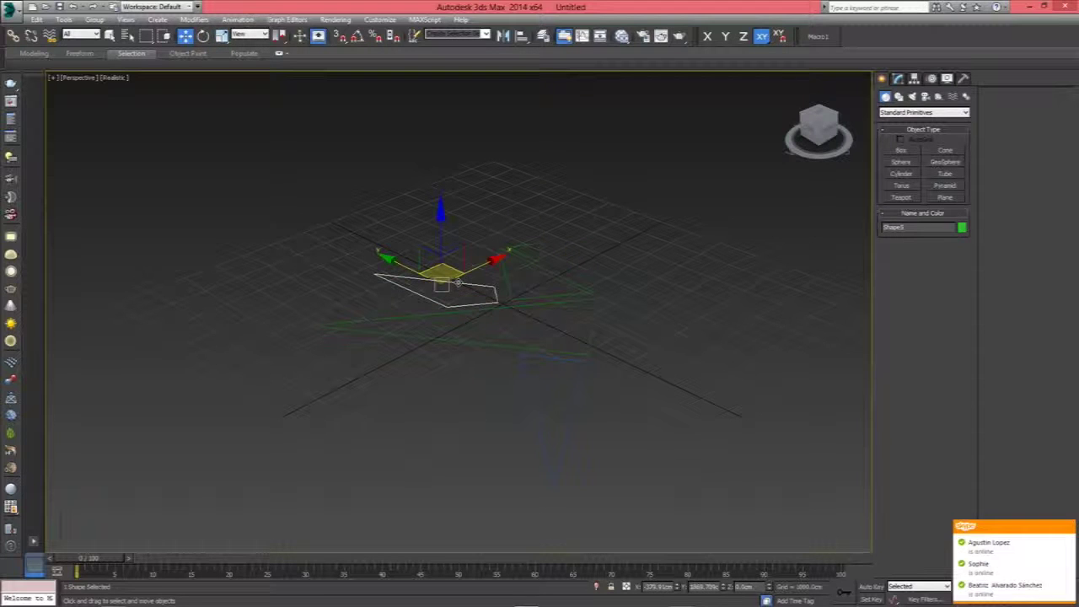
click(370, 321)
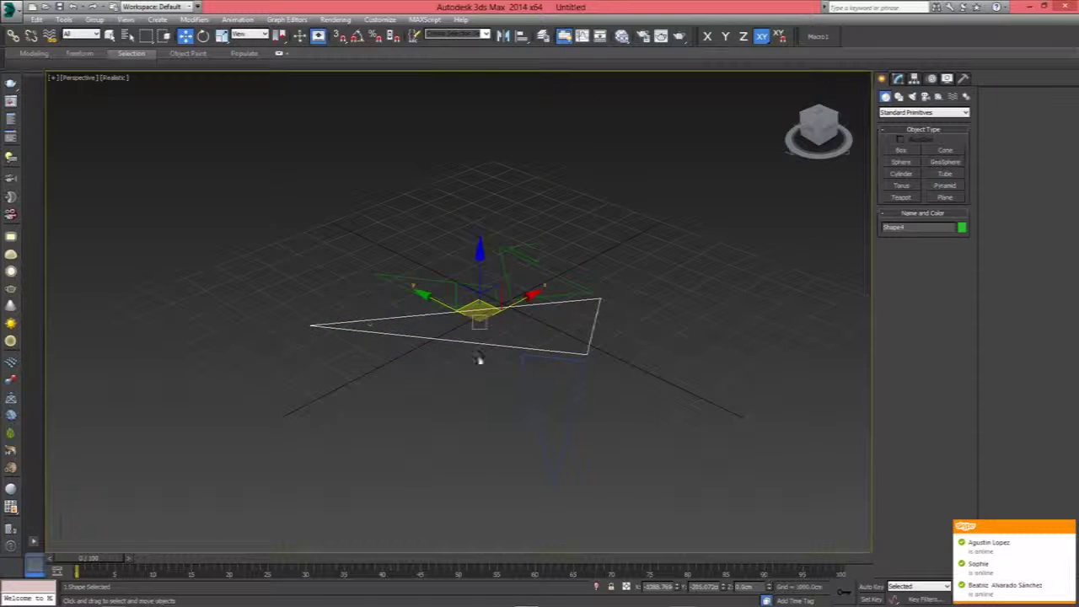
click(540, 251)
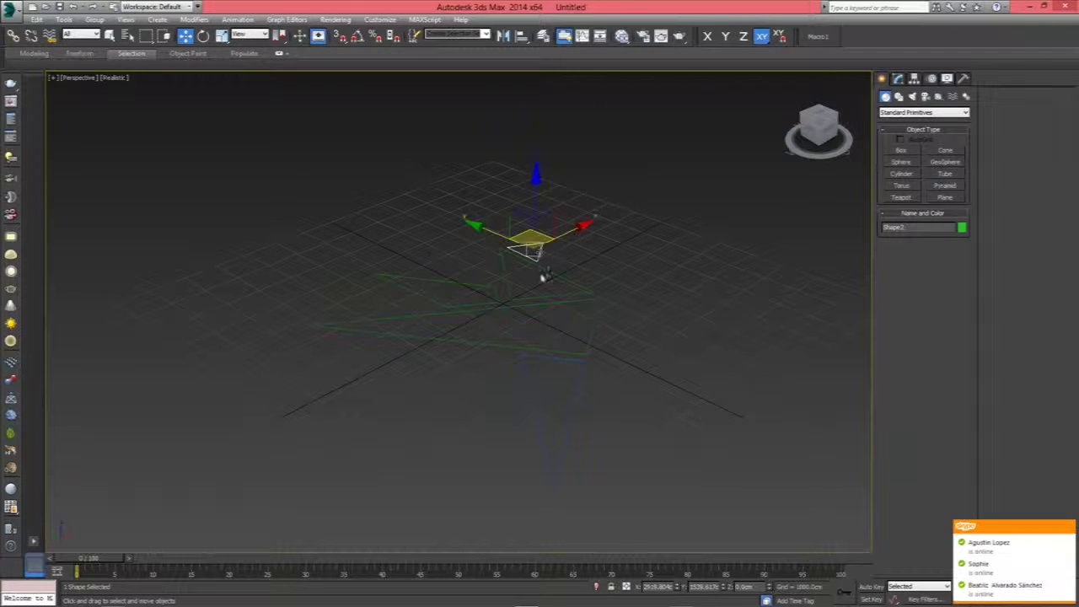
click(560, 359)
click(595, 318)
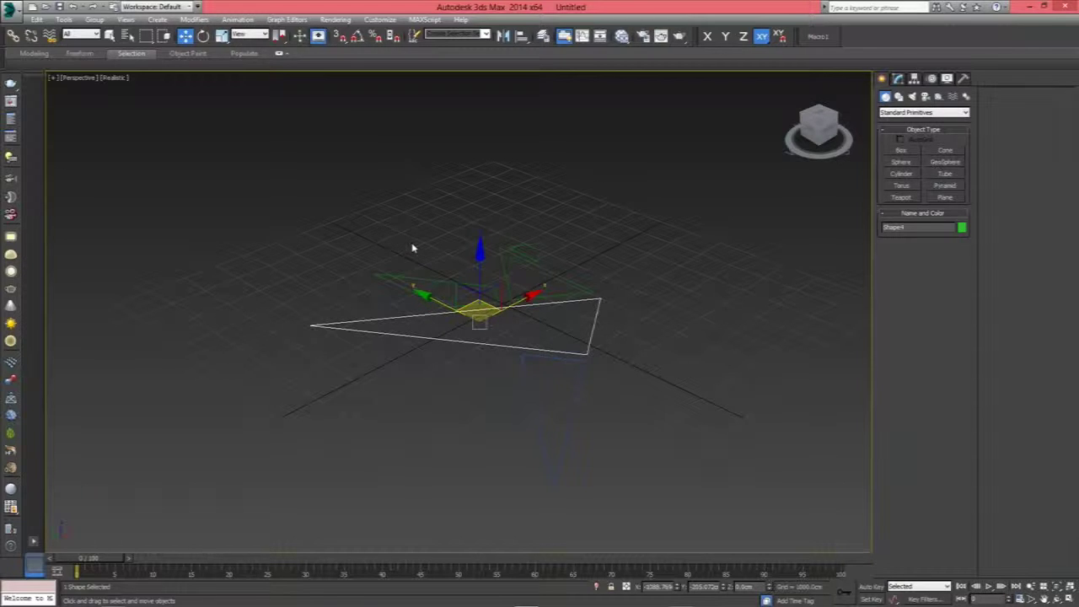
shift+drag(462, 297, 426, 268)
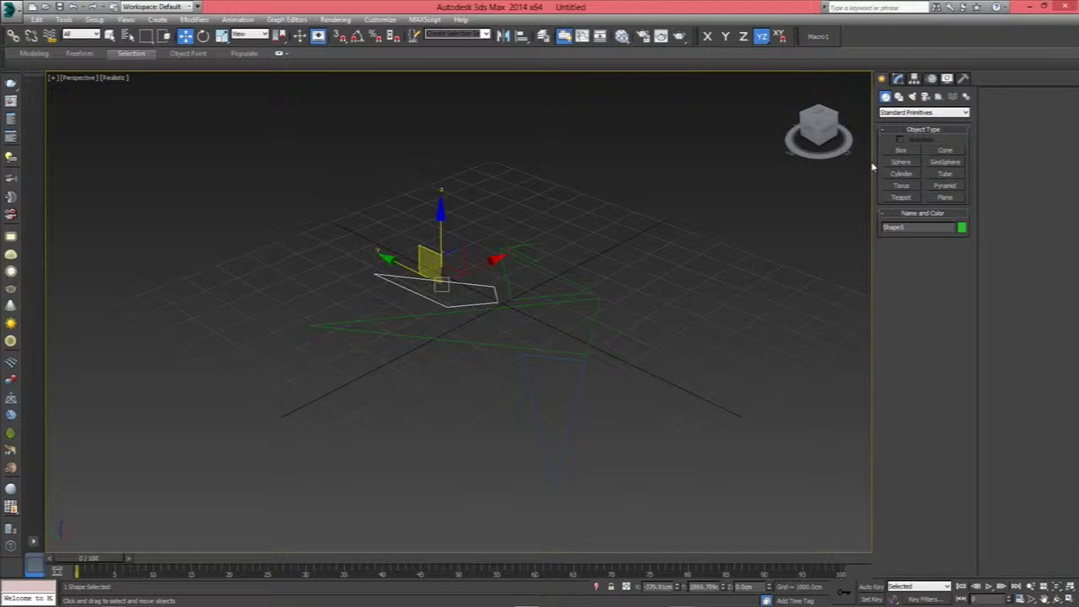
click(898, 78)
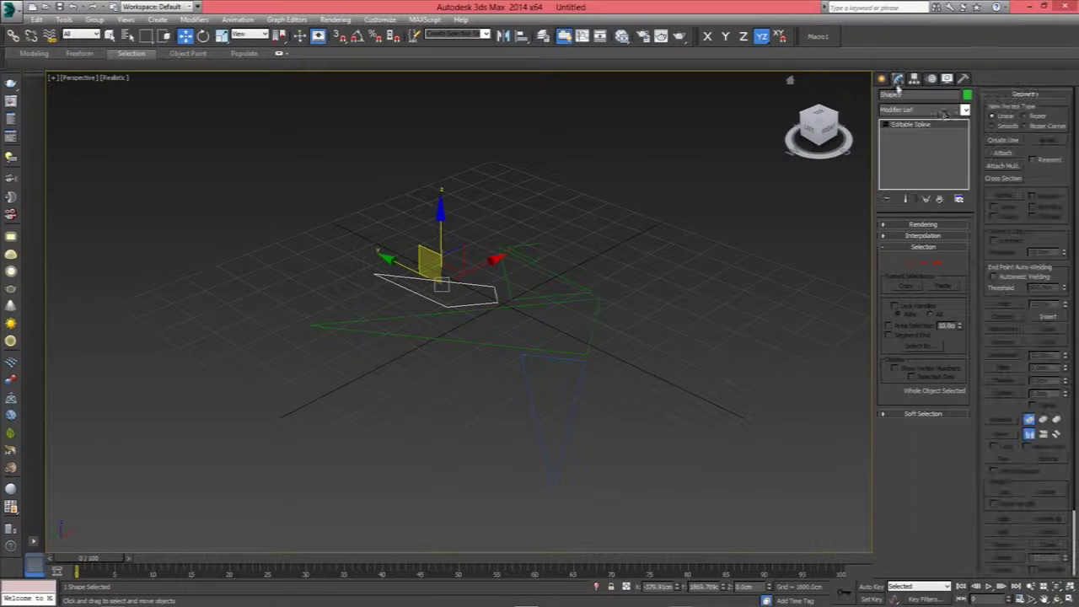
Add an Extrude modifier to the first triangle and reset its Amount to 0
click(966, 112)
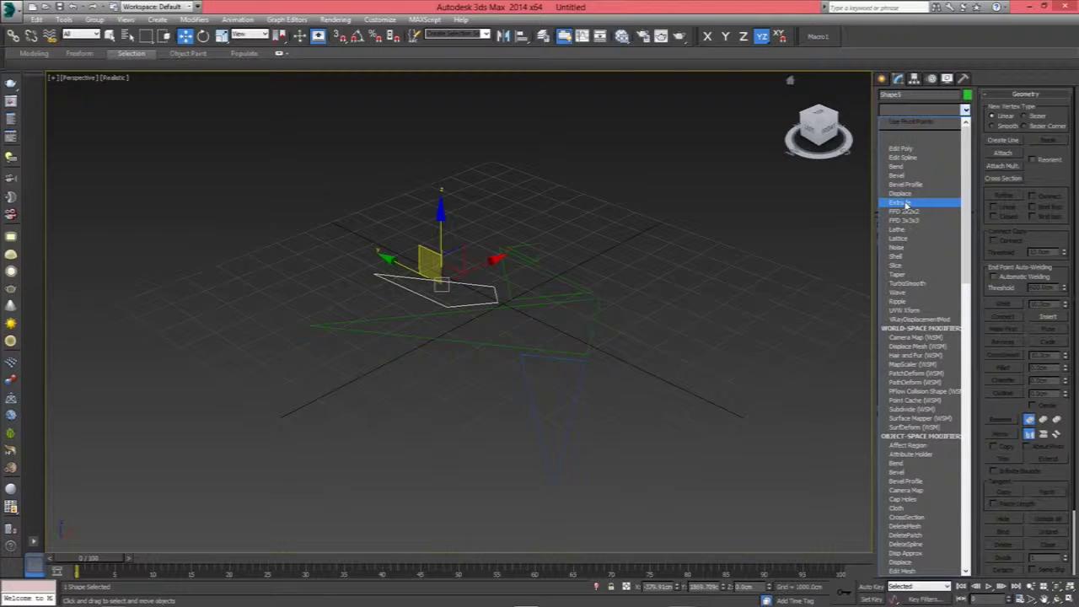
click(907, 204)
drag(957, 243, 958, 243)
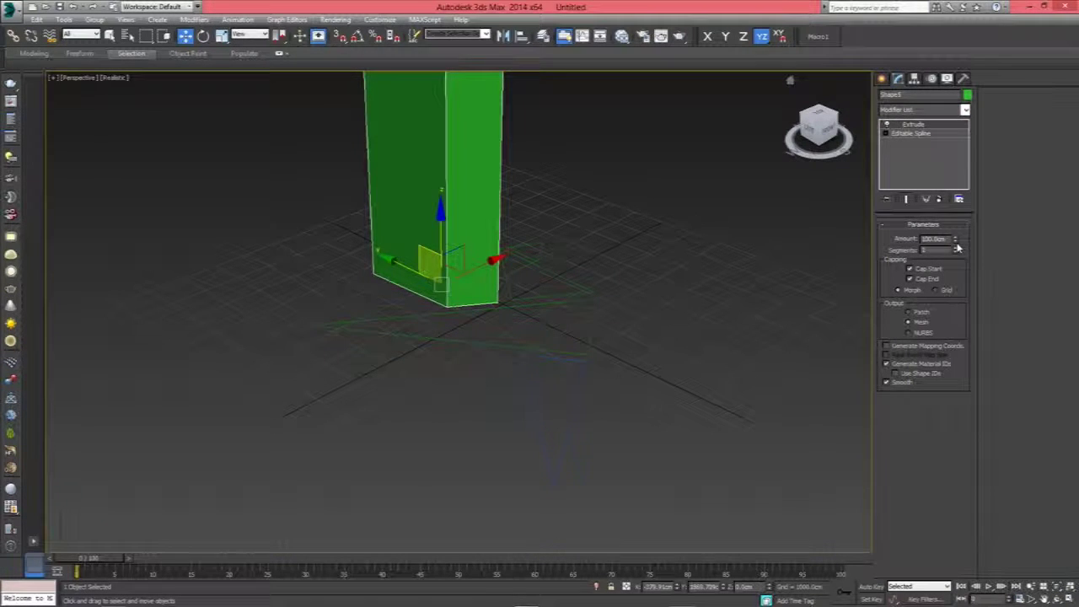
right_click(958, 247)
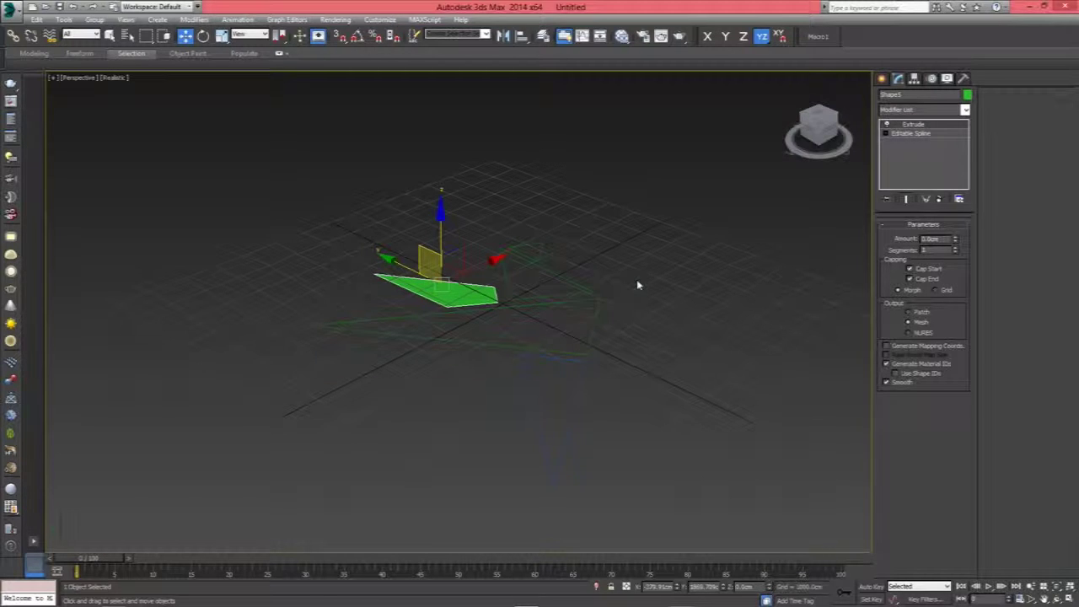
Apply Extrude to all four crossing-selected triangle outlines and constrain transforms to Z
drag(601, 231, 531, 452)
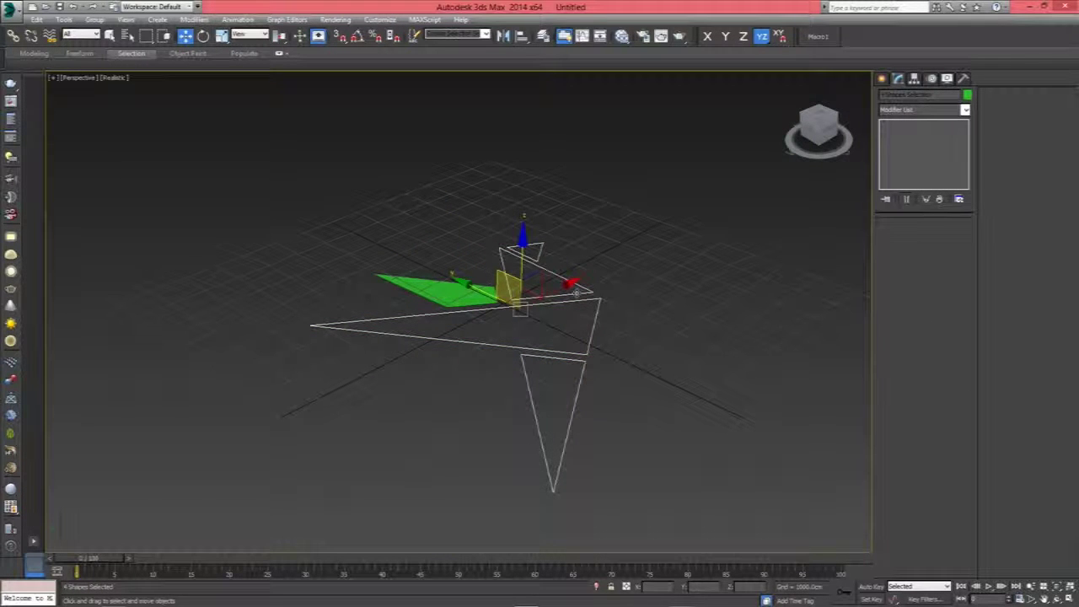
click(938, 111)
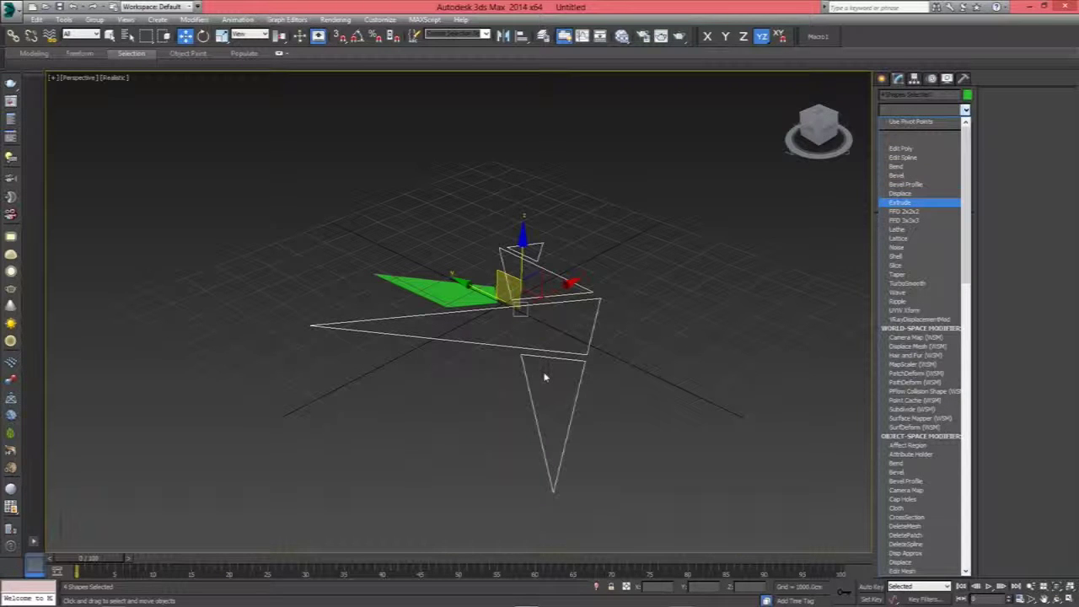
click(902, 203)
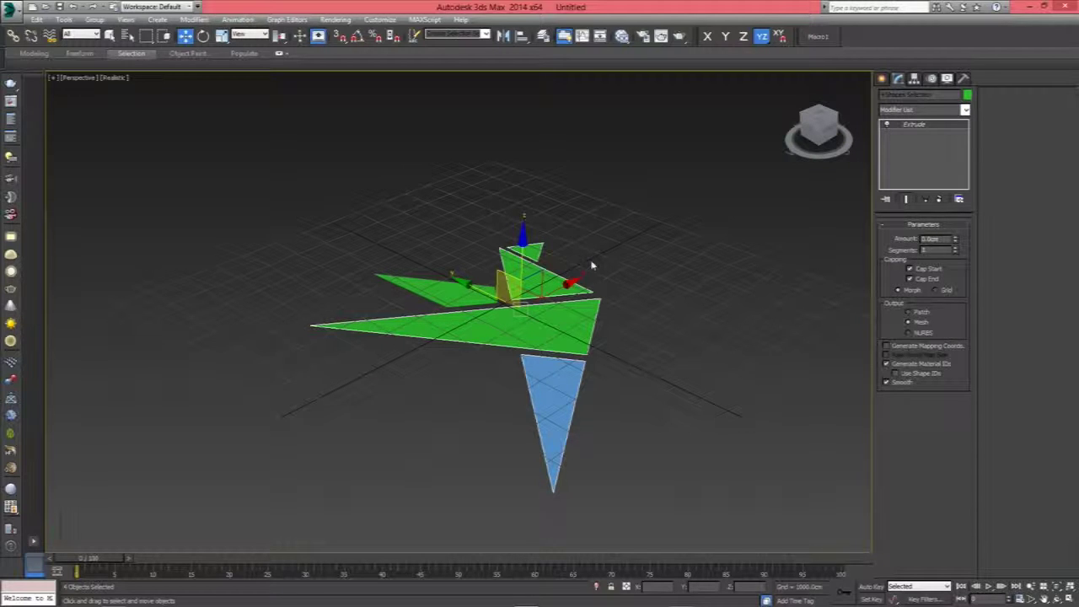
key(F7)
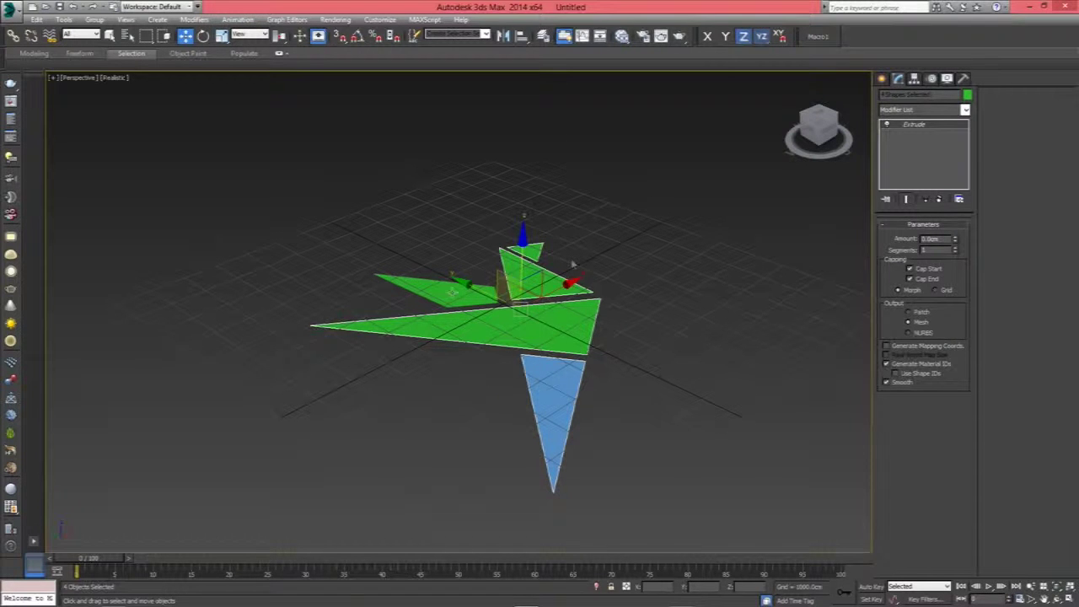
Set the small left triangle's Extrude Amount to 50 cm
click(441, 286)
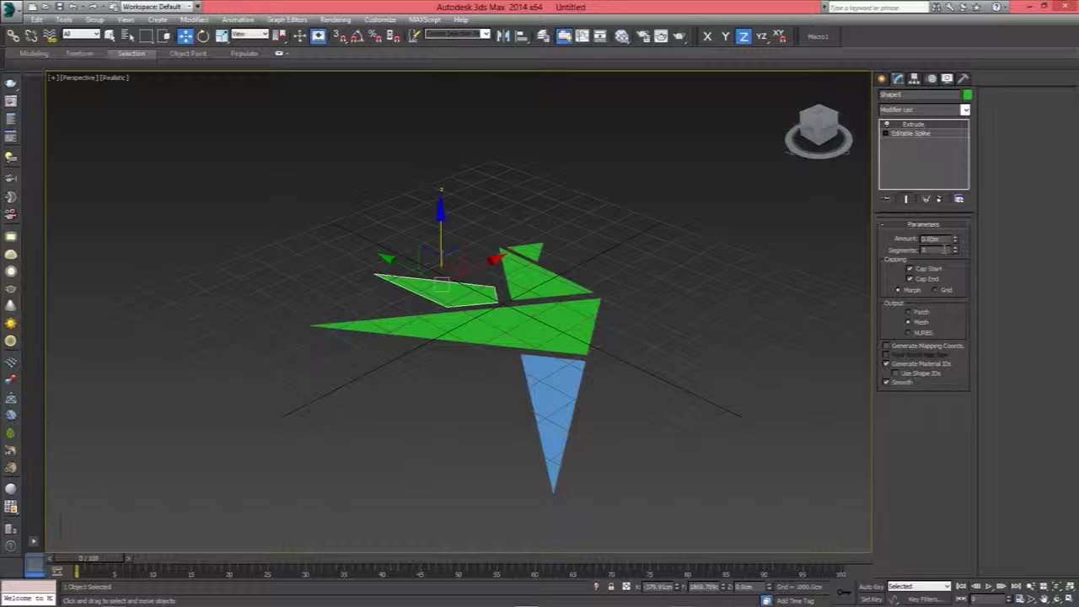
double_click(932, 239)
text(50)
key(Return)
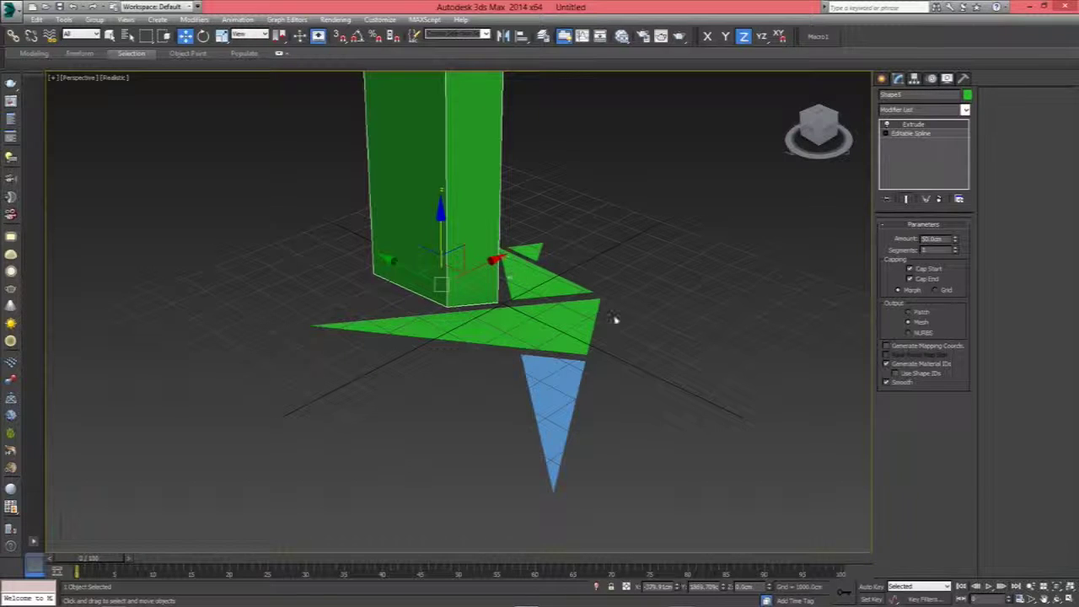
Preview a taller extrusion on the small green triangle, then reset its Amount to 0
click(590, 333)
click(530, 412)
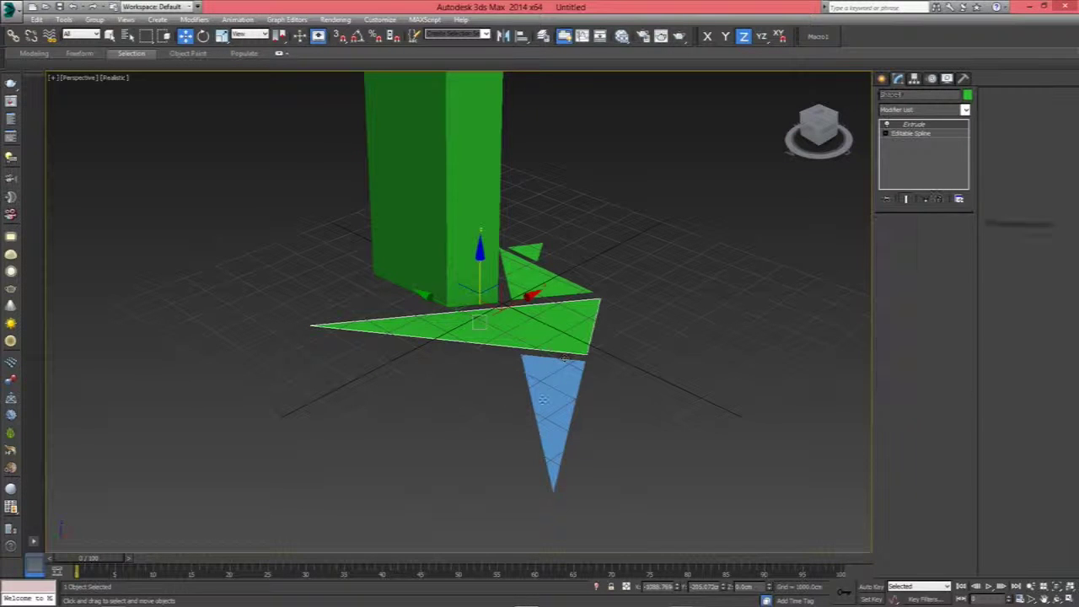
click(556, 276)
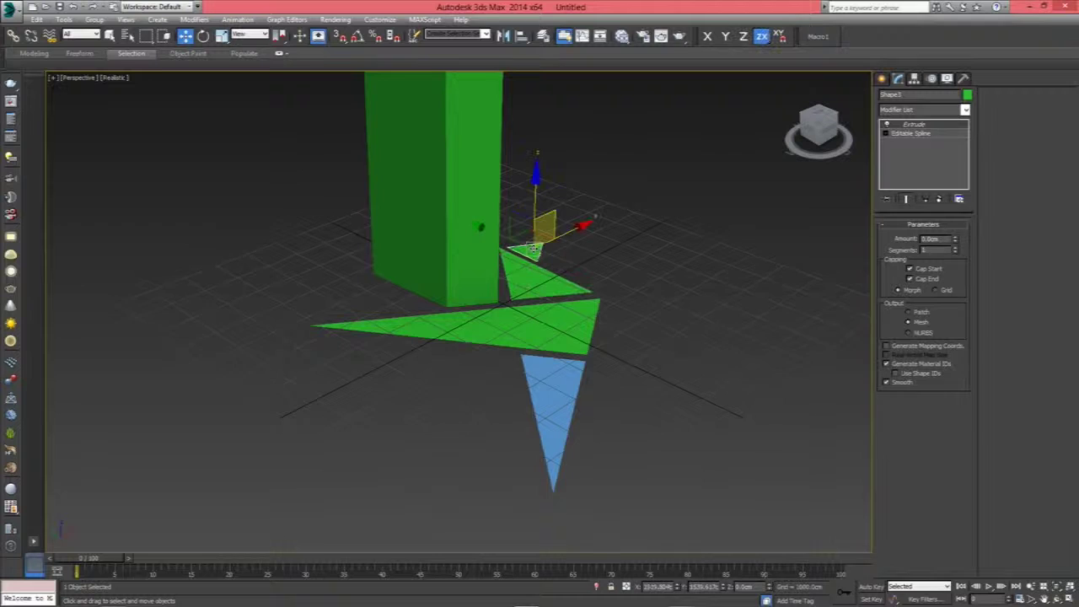
click(540, 282)
click(565, 280)
click(581, 278)
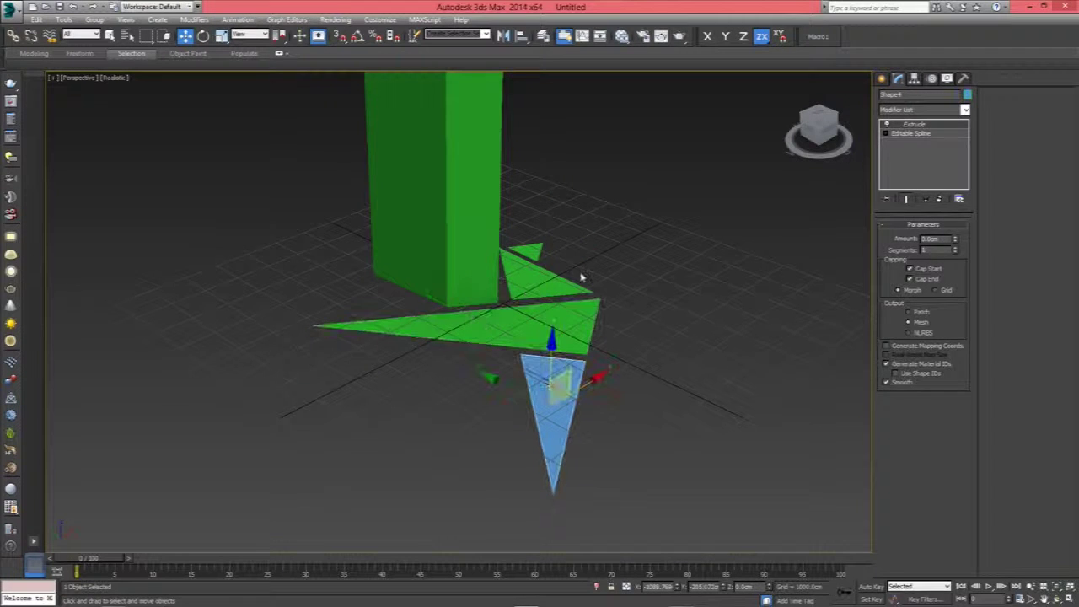
click(526, 255)
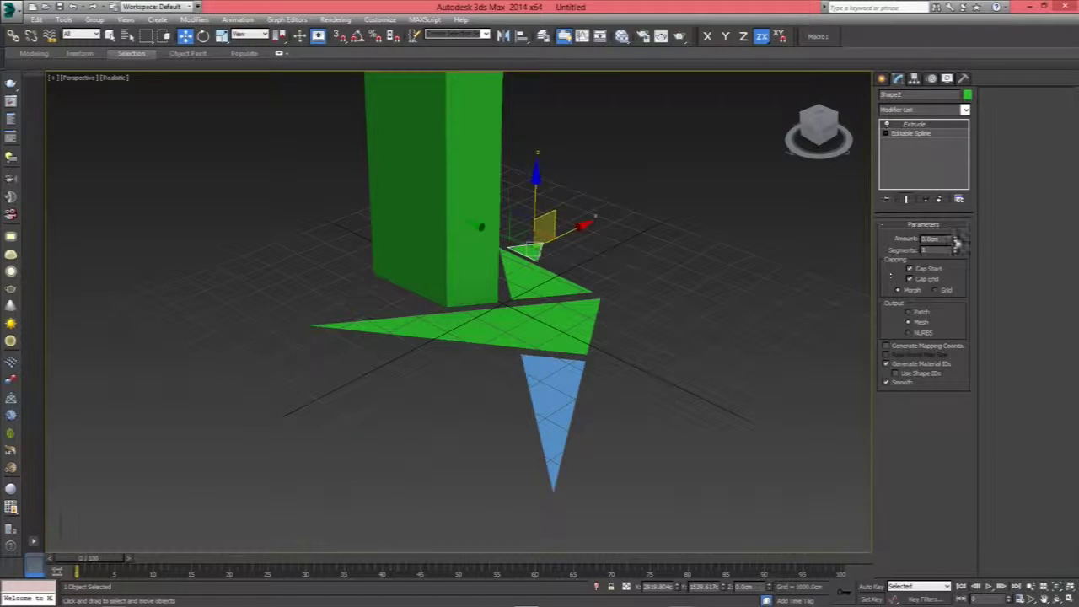
drag(955, 239, 856, 227)
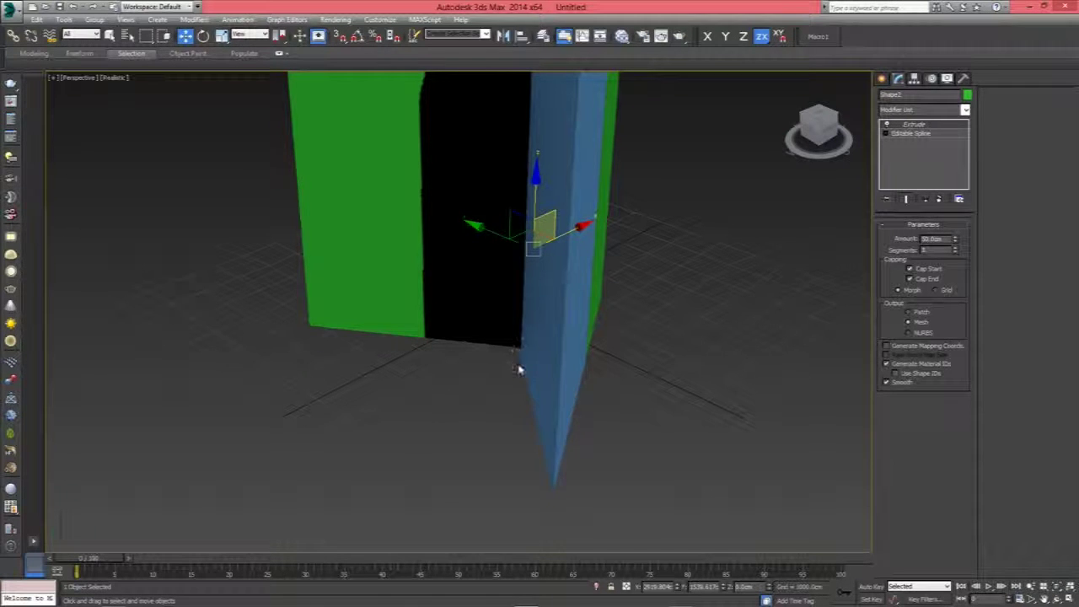
right_click(956, 243)
click(479, 229)
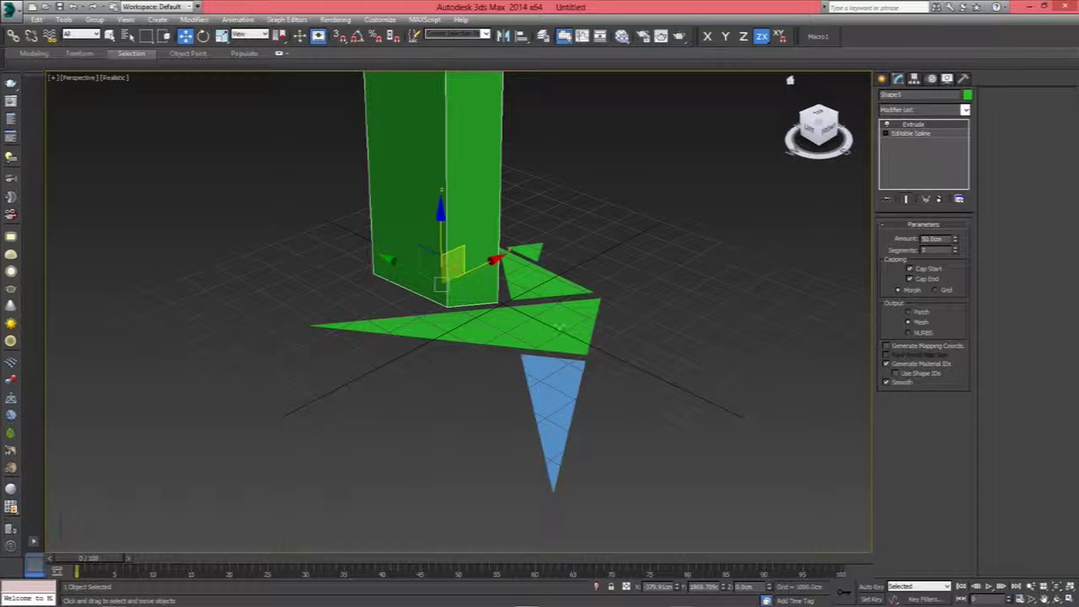
click(559, 325)
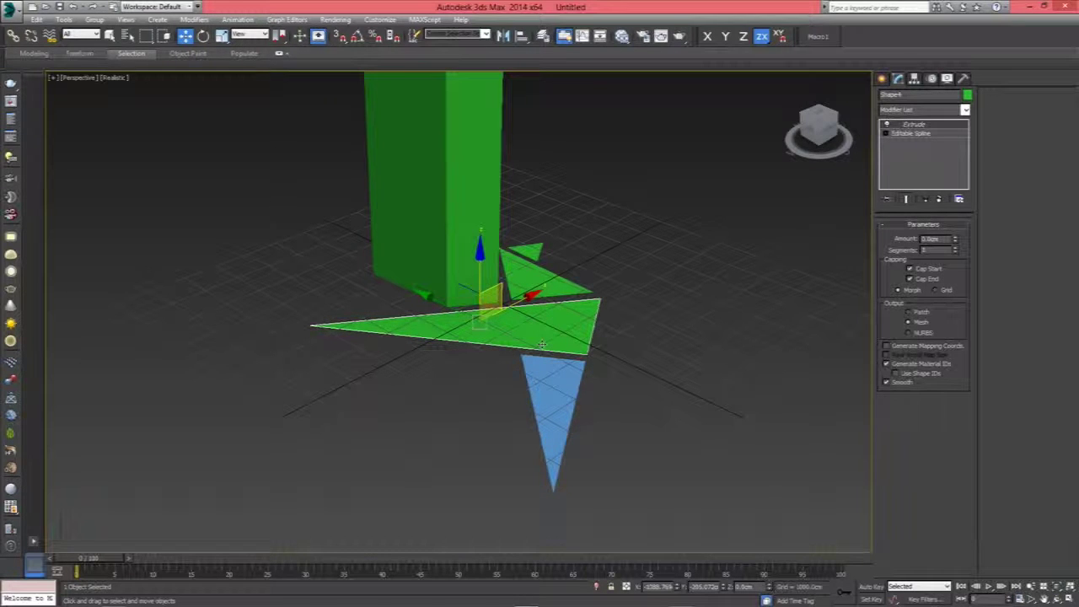
Click through the overlapping blue and green triangles to find the right shape
click(548, 369)
click(548, 295)
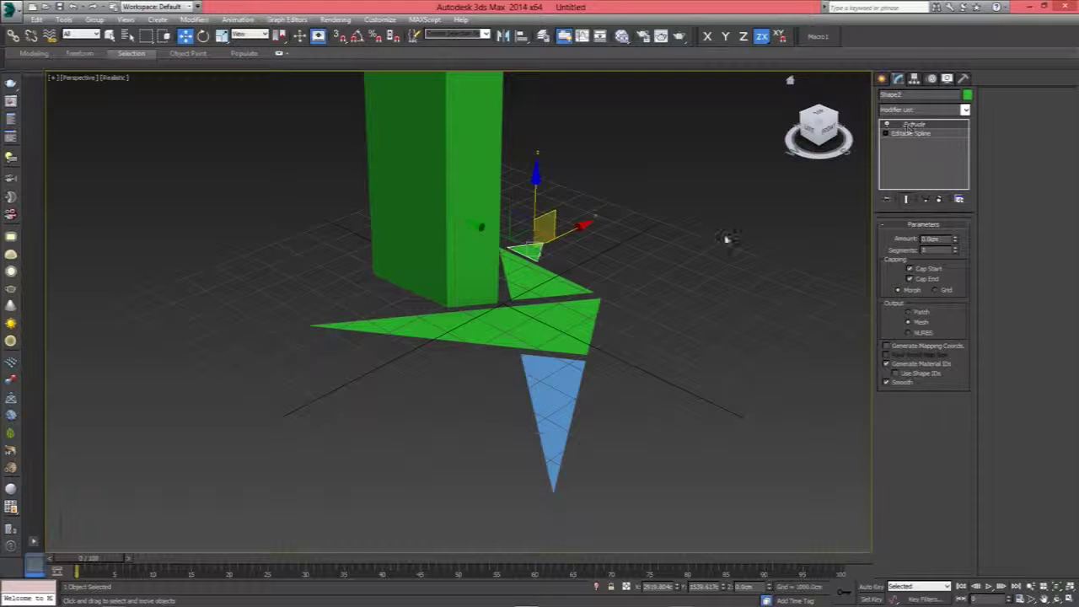
click(563, 331)
click(560, 347)
click(563, 338)
click(544, 285)
click(531, 253)
click(542, 291)
click(555, 329)
click(557, 371)
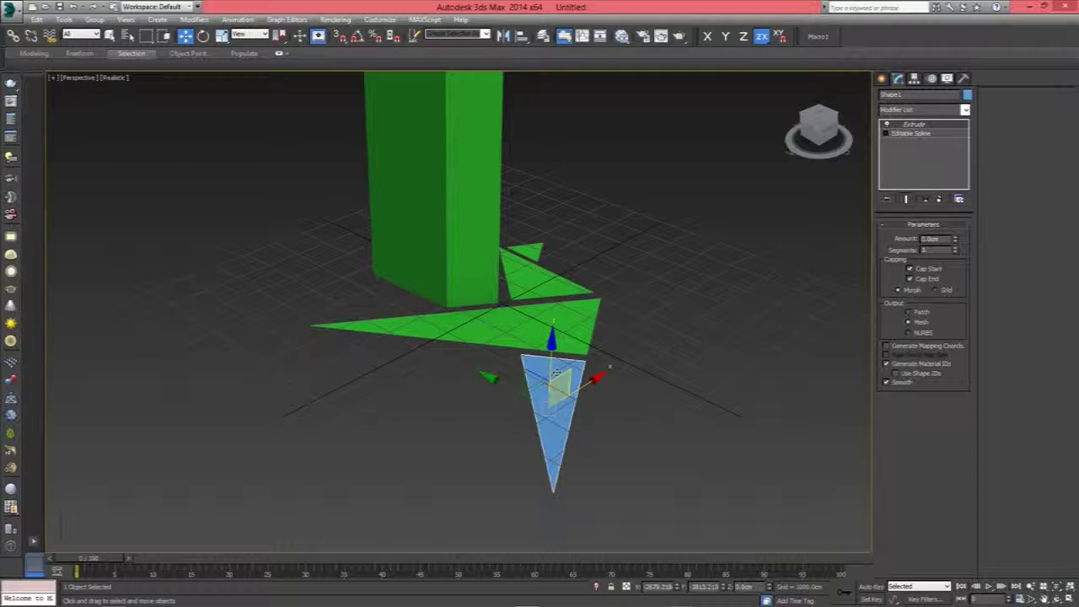
click(489, 291)
click(527, 253)
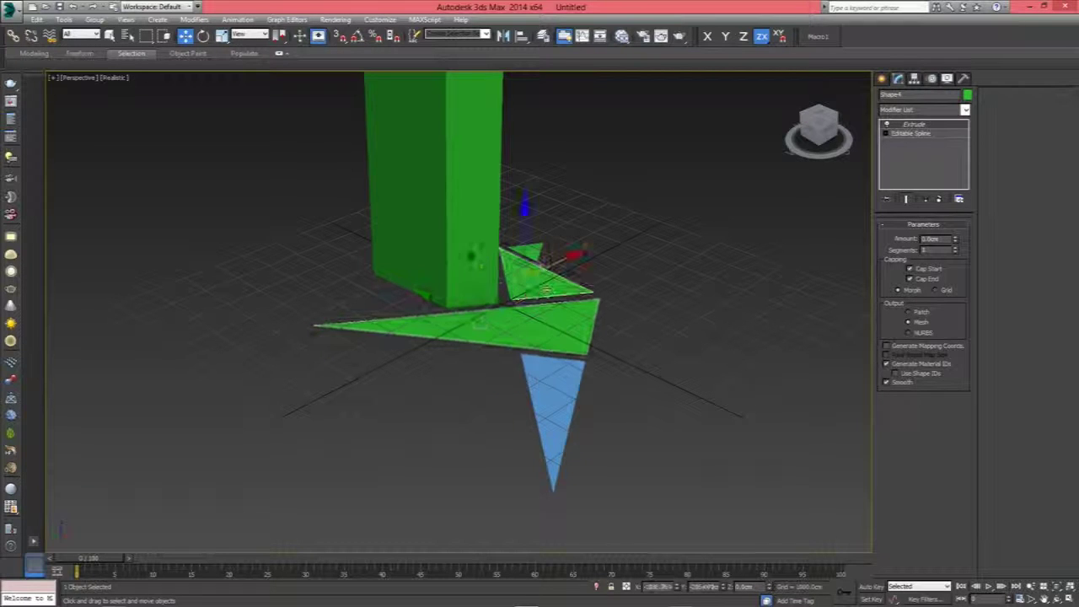
click(527, 253)
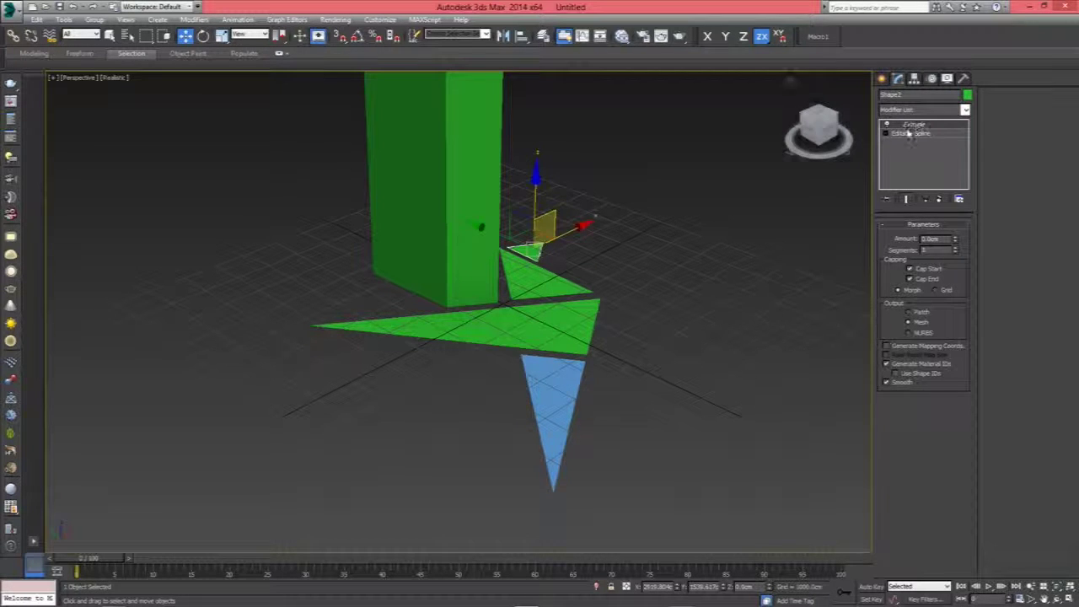
click(532, 289)
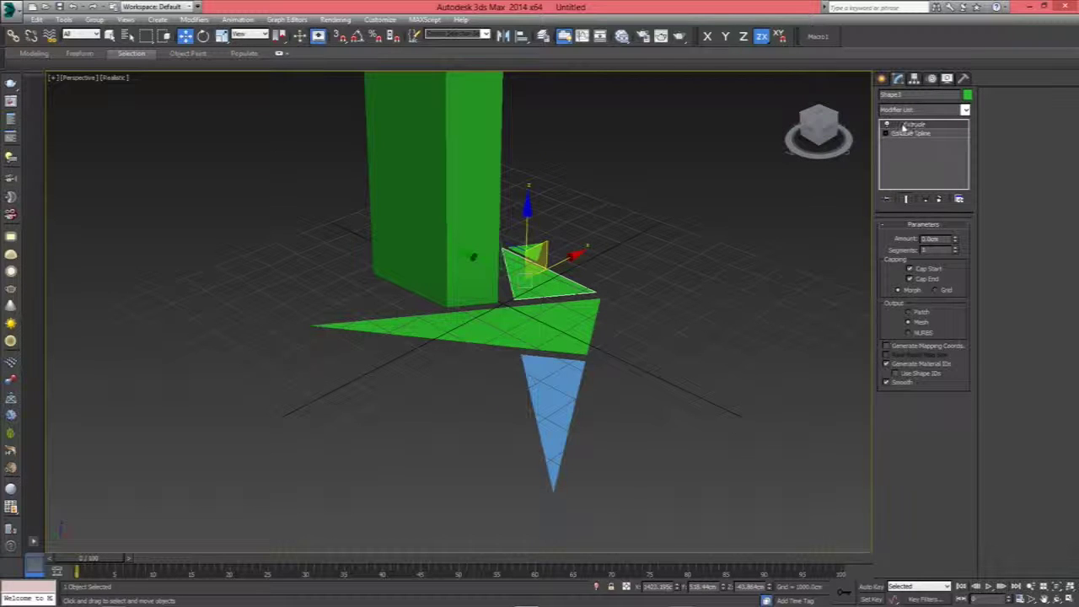
Reselect the large flat triangle and make its Extrude modifier unique
key(ctrl+z)
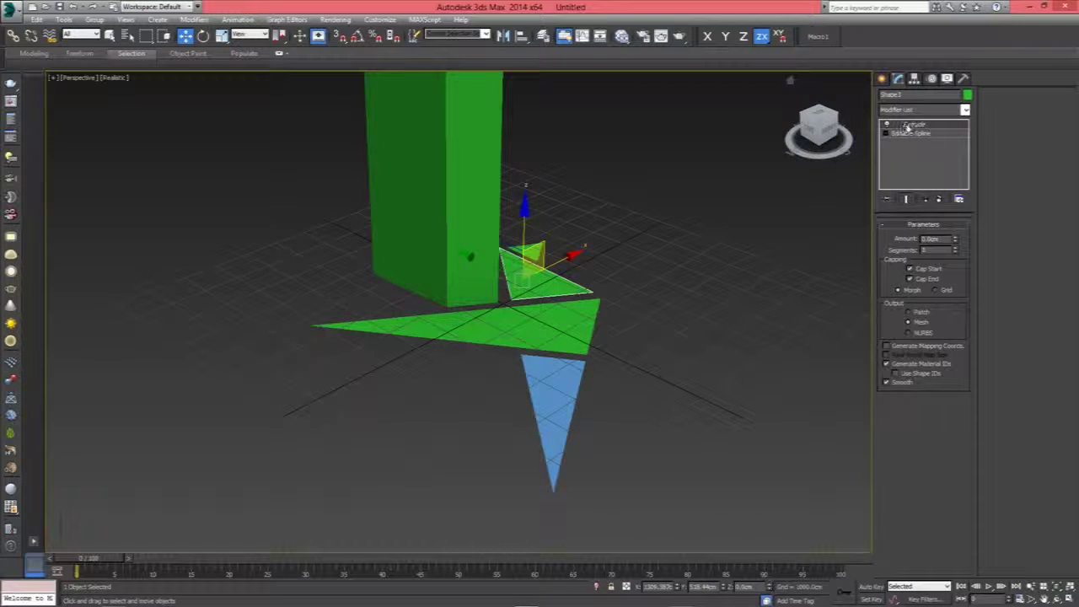
drag(590, 290, 546, 323)
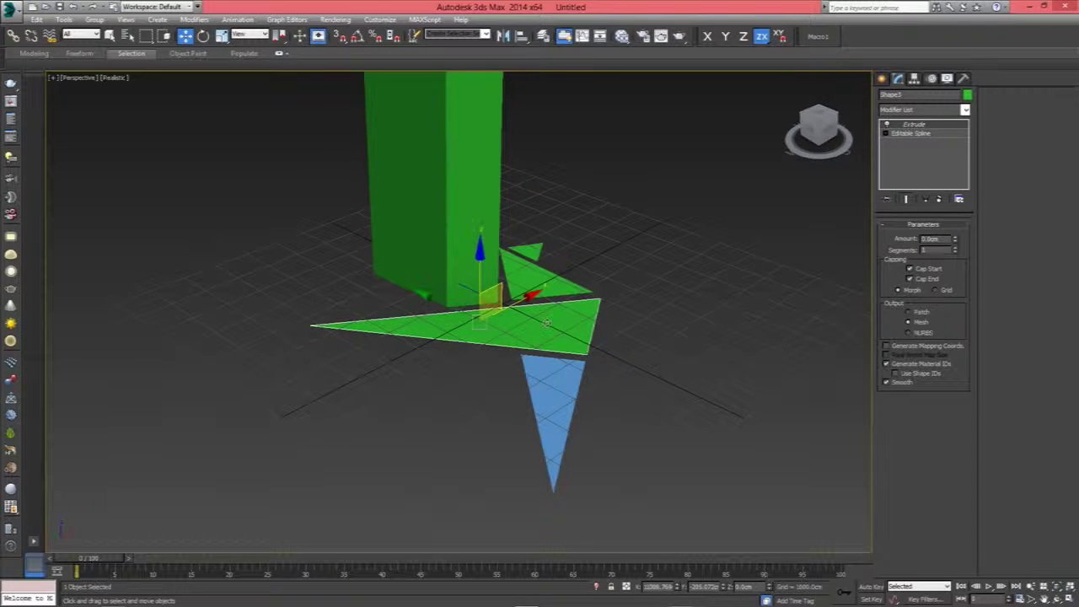
click(556, 411)
click(563, 334)
right_click(913, 125)
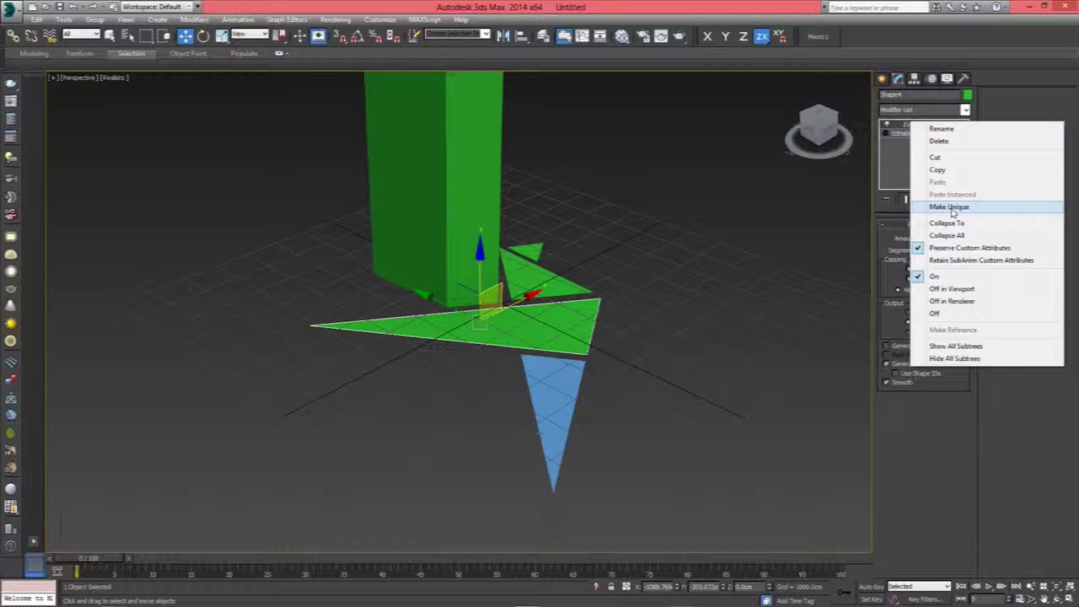
click(951, 207)
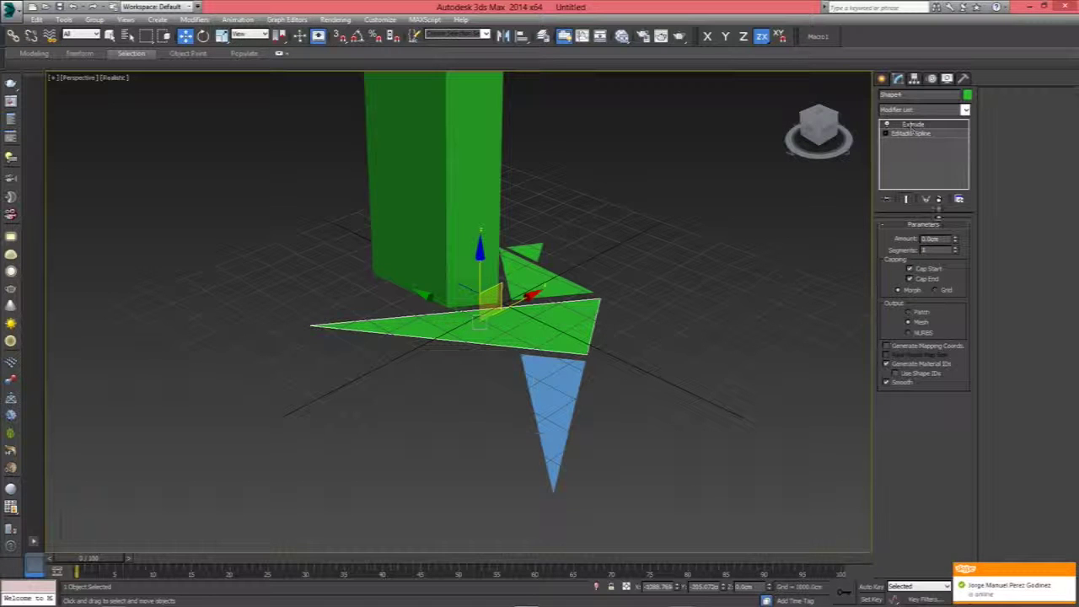
Extrude the green triangle and the blue triangle into tall solids, keeping blue at 50 cm
drag(956, 245, 956, 245)
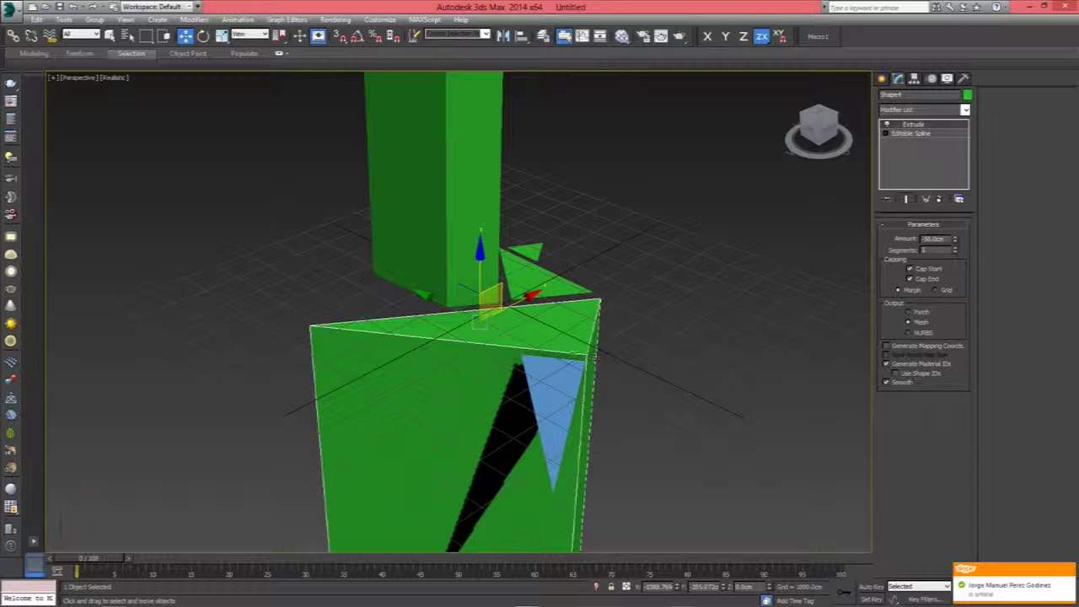
click(553, 295)
click(558, 377)
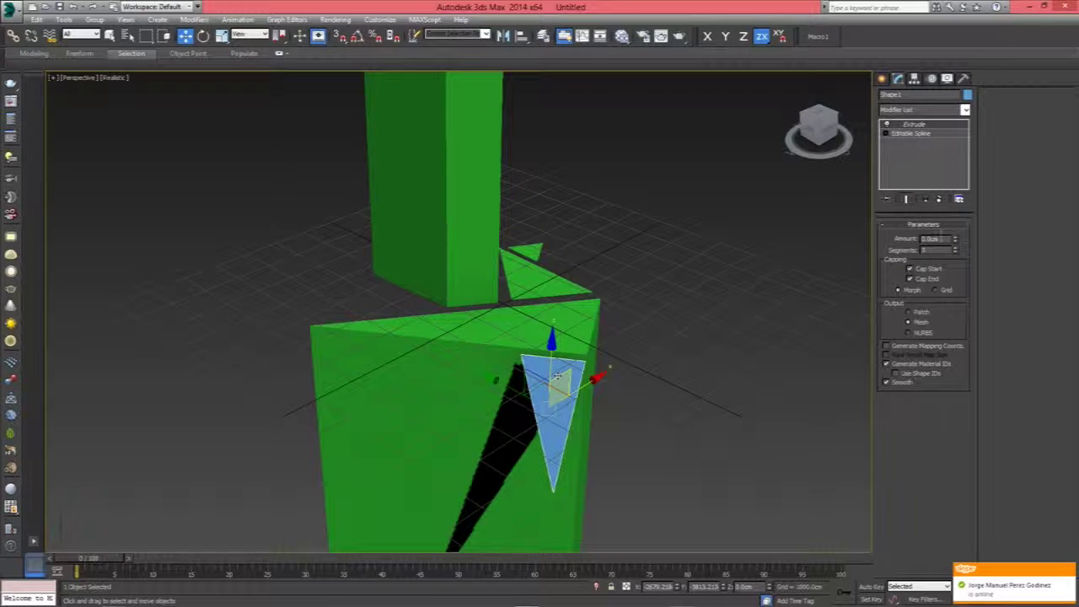
drag(956, 245, 956, 240)
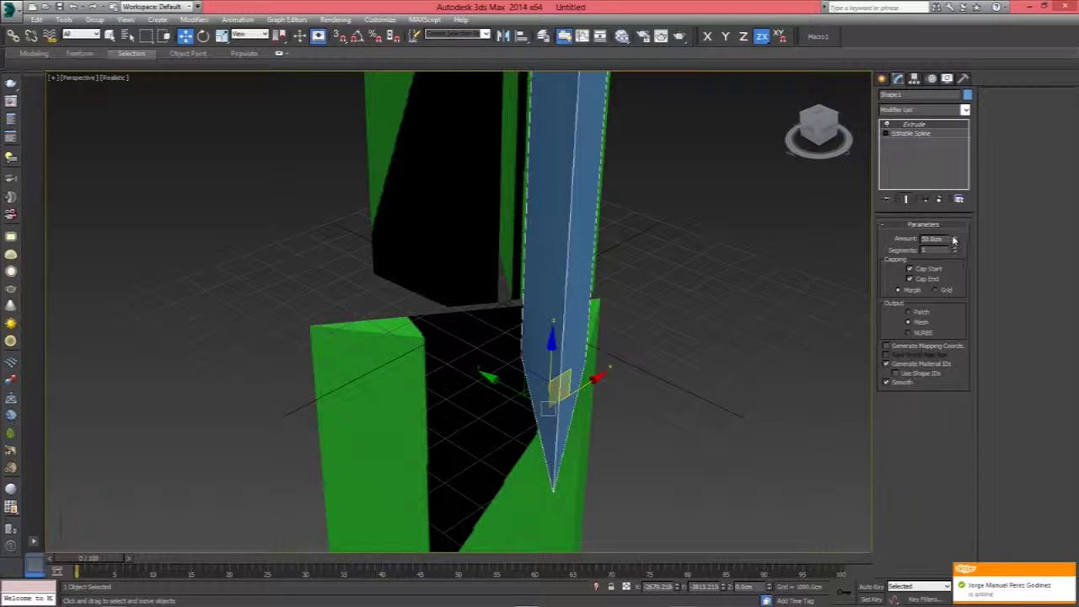
mouse_move(737, 287)
alt+middle_down()
mouse_move(704, 292)
mouse_move(776, 279)
mouse_move(738, 284)
mouse_move(752, 282)
alt+middle_up()
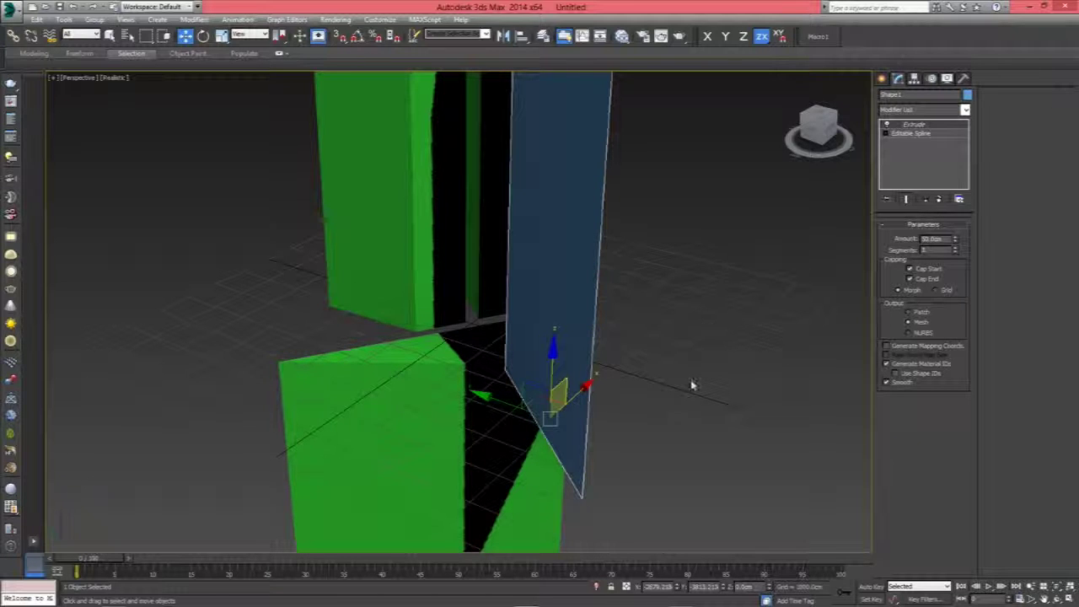
right_click(956, 243)
key(ctrl+z)
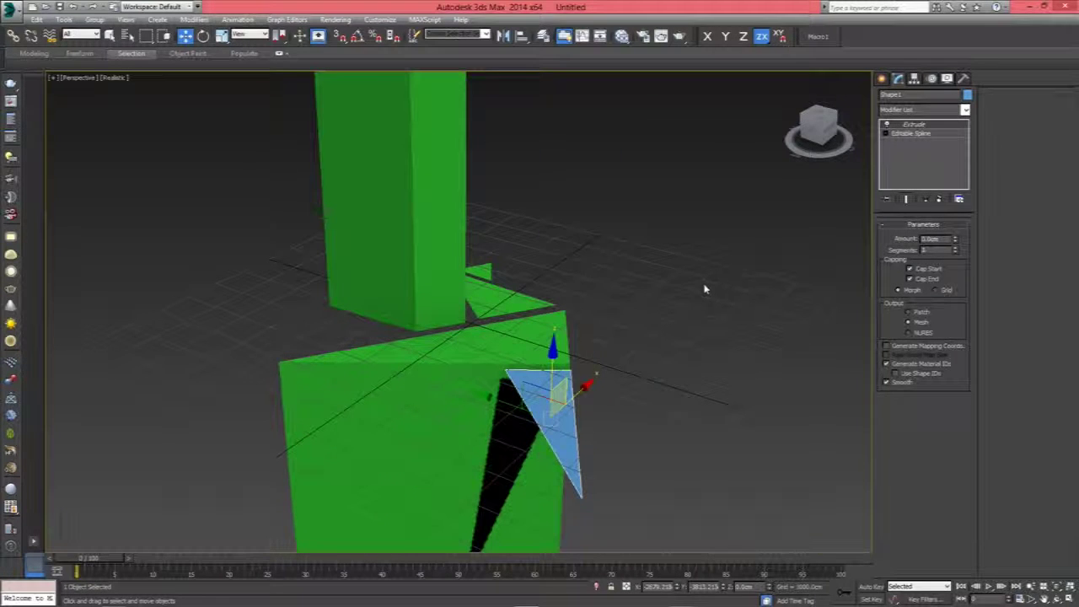
Clear the selection and pick the extruded green shape
click(614, 306)
scroll(612, 306, down, 5)
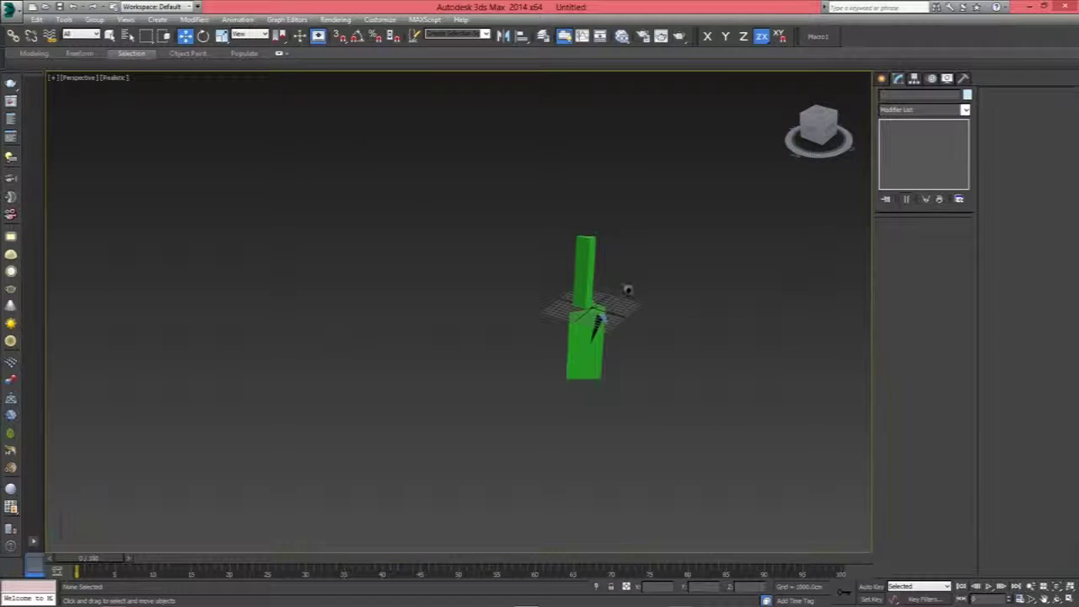
click(595, 327)
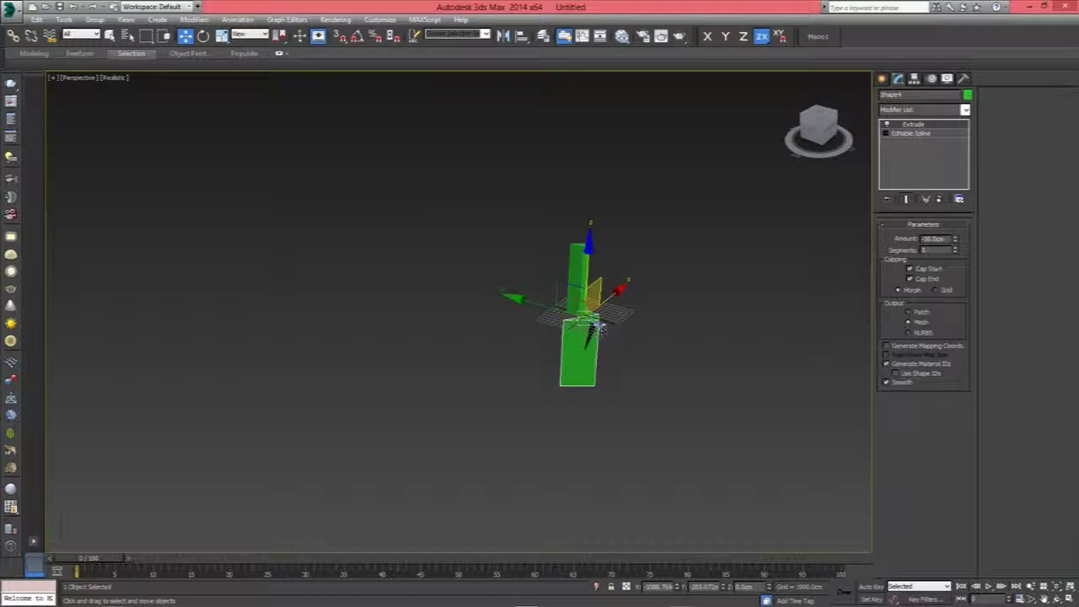
Adjust the blue panel's extrusion depth and switch to Select and Uniform Scale
click(601, 328)
drag(956, 240, 956, 228)
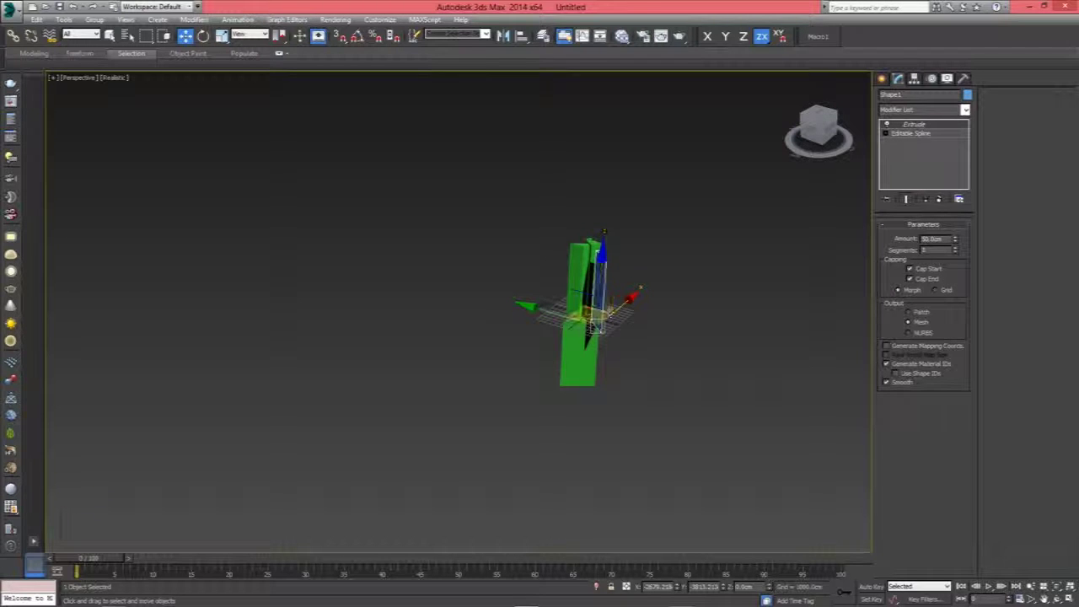
key(r)
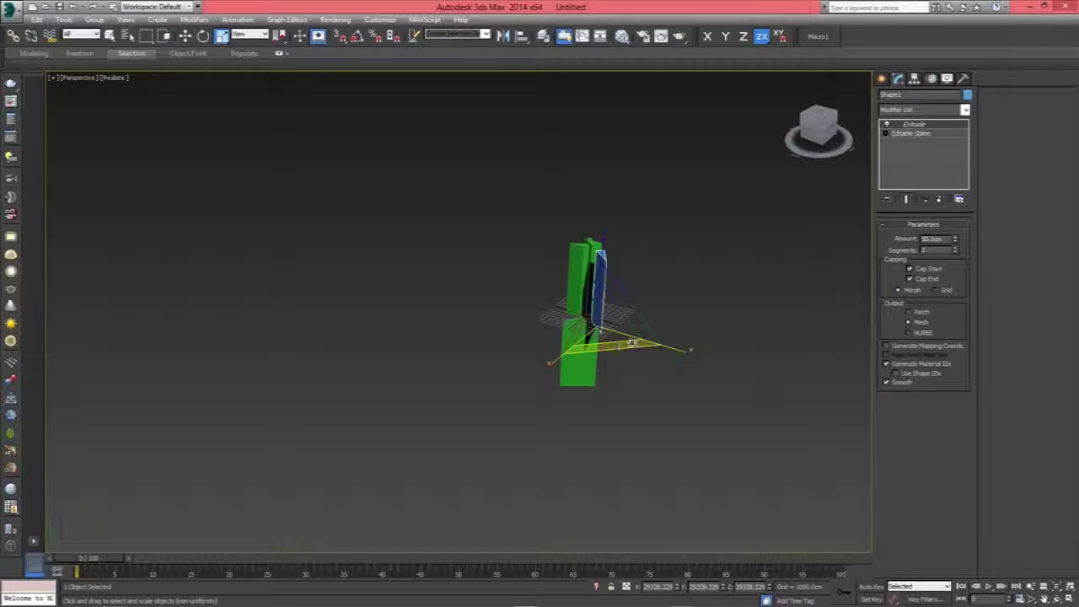
key(alt+z)
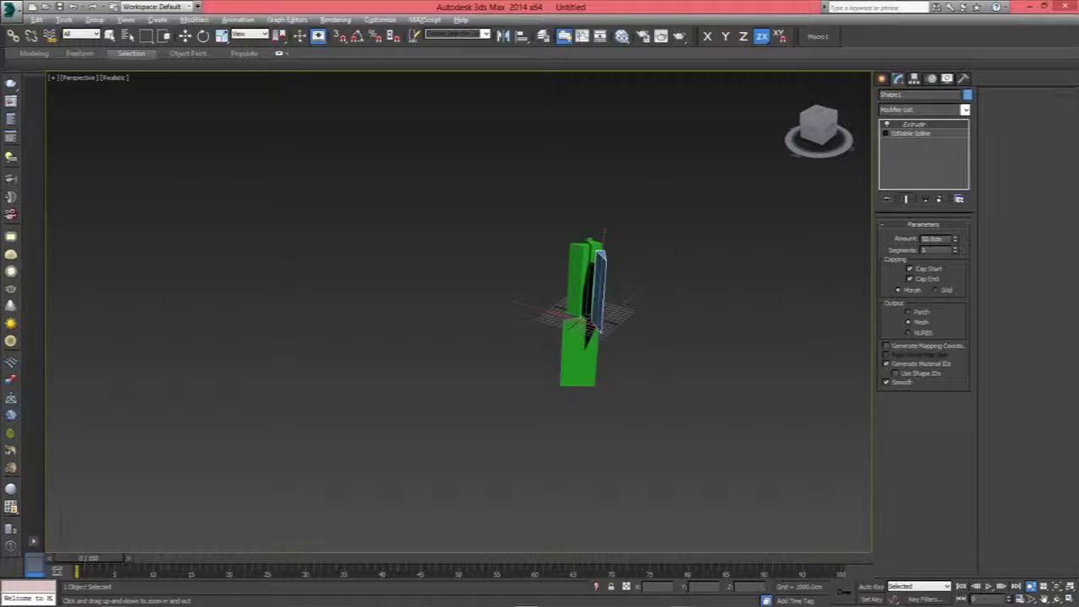
click(222, 36)
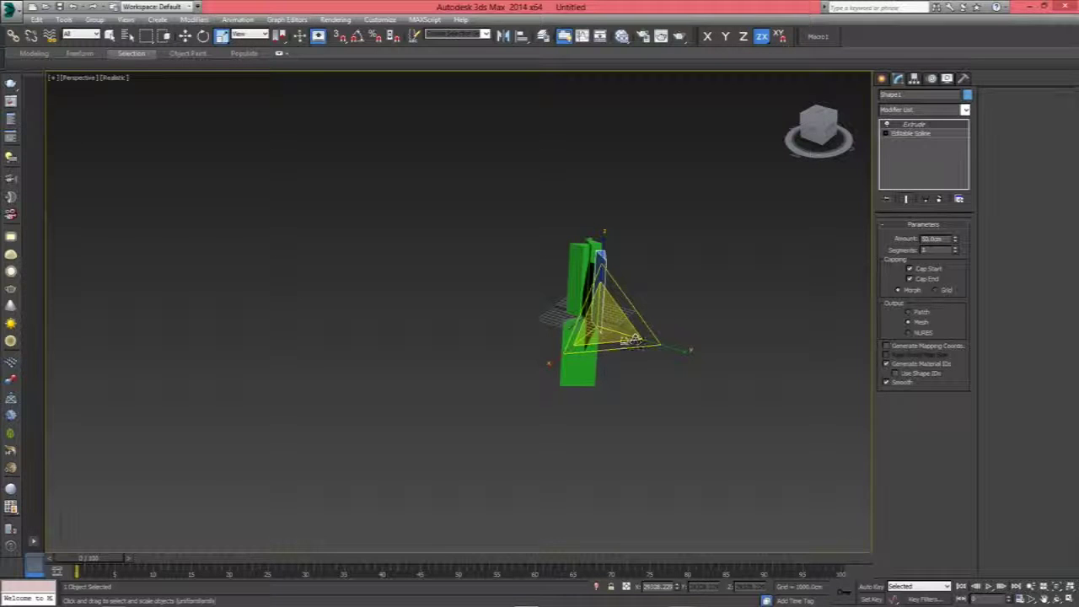
Zoom in and set the blue panel's Extrude Amount to 10 cm
middle_drag(635, 339, 551, 336)
scroll(540, 286, up, 2)
scroll(518, 250, up, 2)
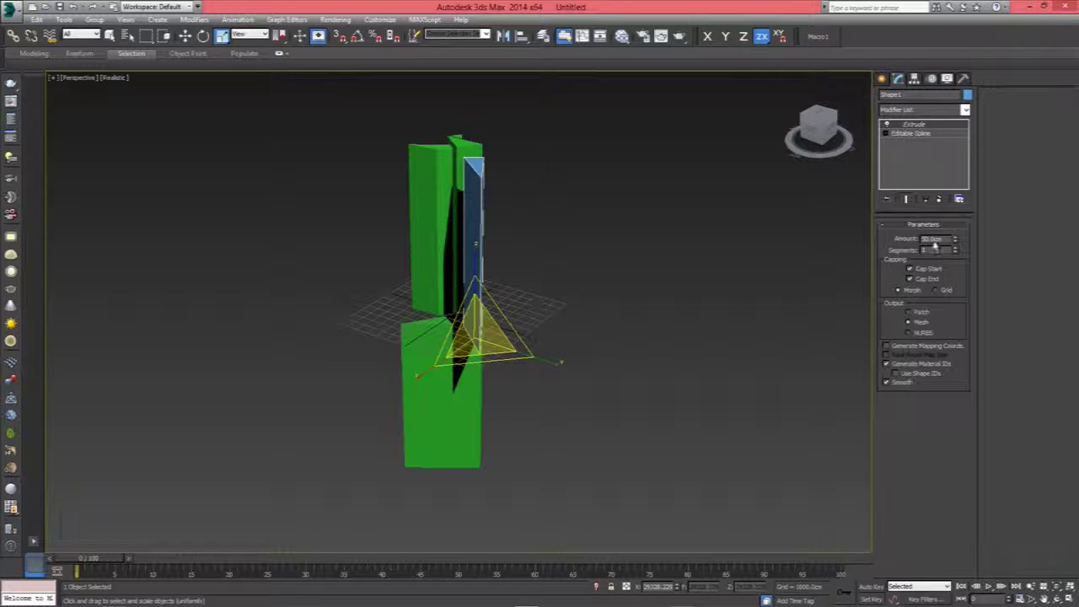
drag(928, 242, 910, 242)
text(10)
key(Return)
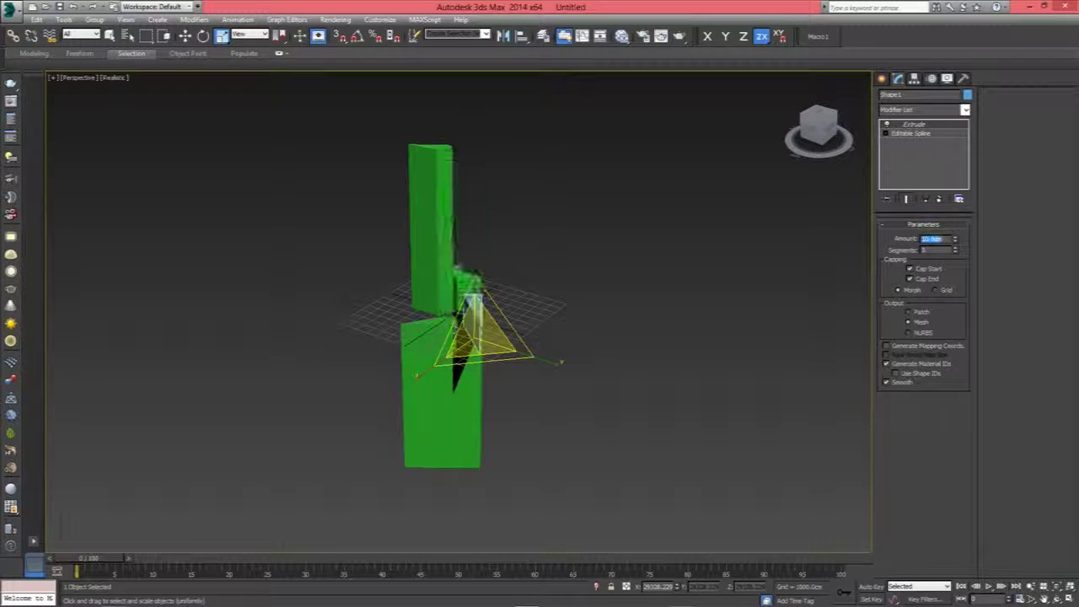
Set both green columns' Extrude Amount to 10 cm
click(439, 240)
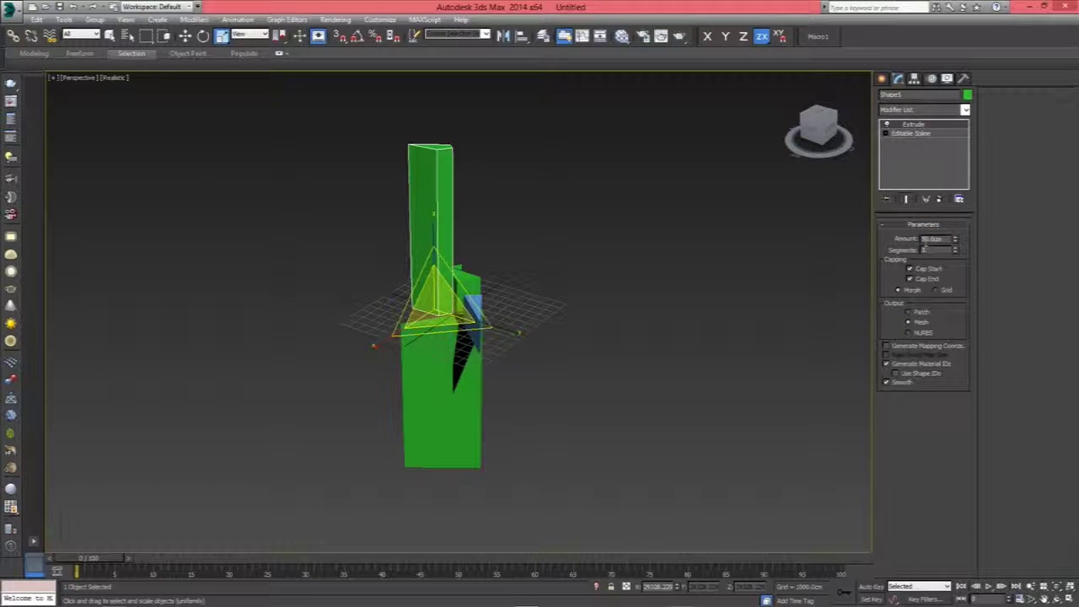
text(10)
key(Return)
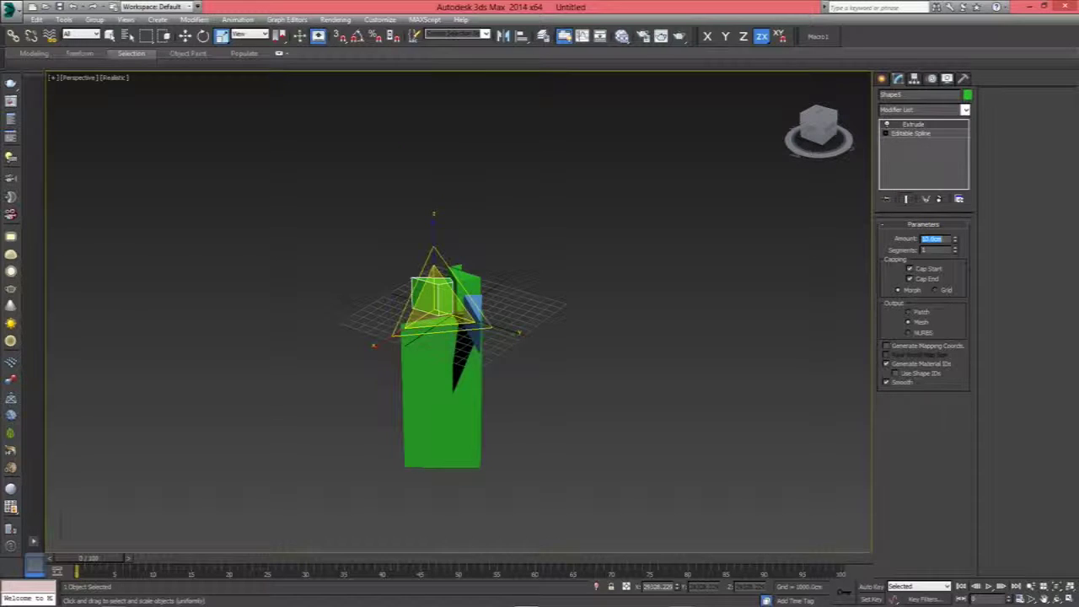
click(472, 395)
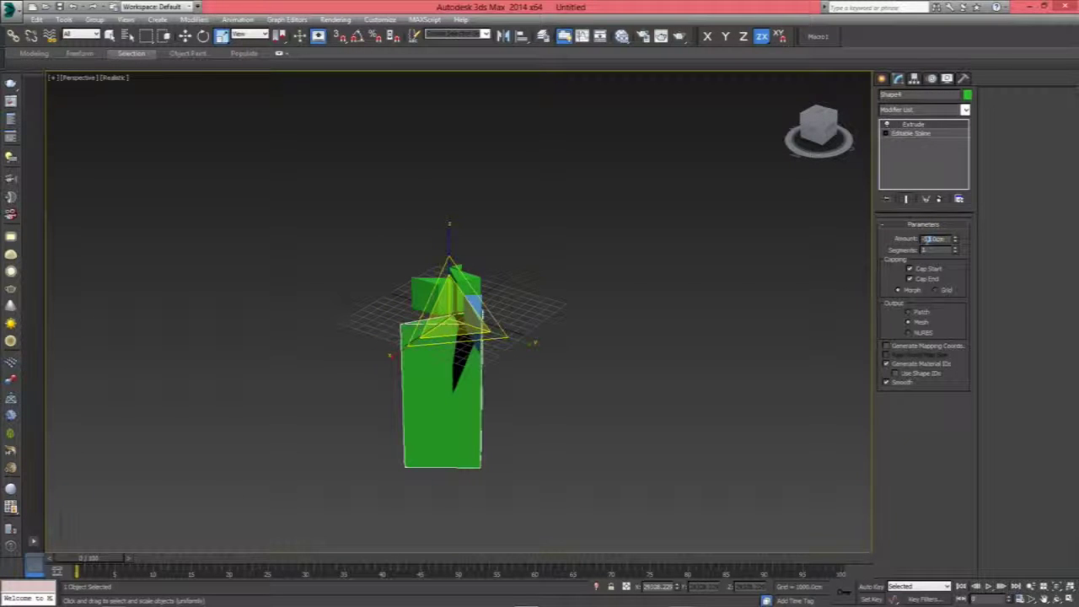
text(10)
key(Return)
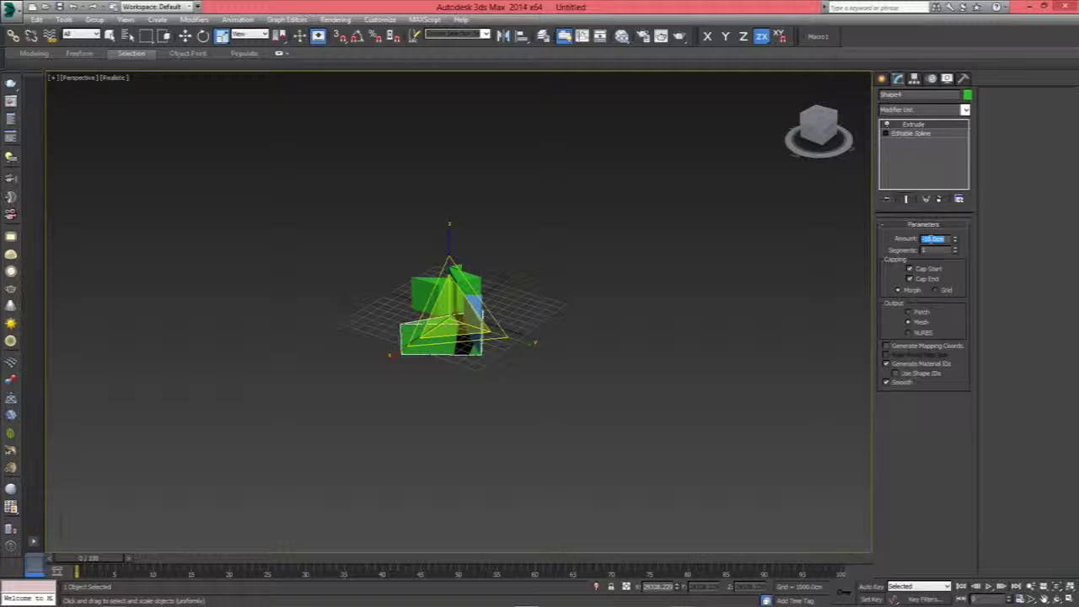
drag(221, 35, 221, 54)
mouse_move(455, 295)
mouse_down()
mouse_move(472, 279)
mouse_move(735, 592)
mouse_up()
key(r)
drag(481, 314, 482, 337)
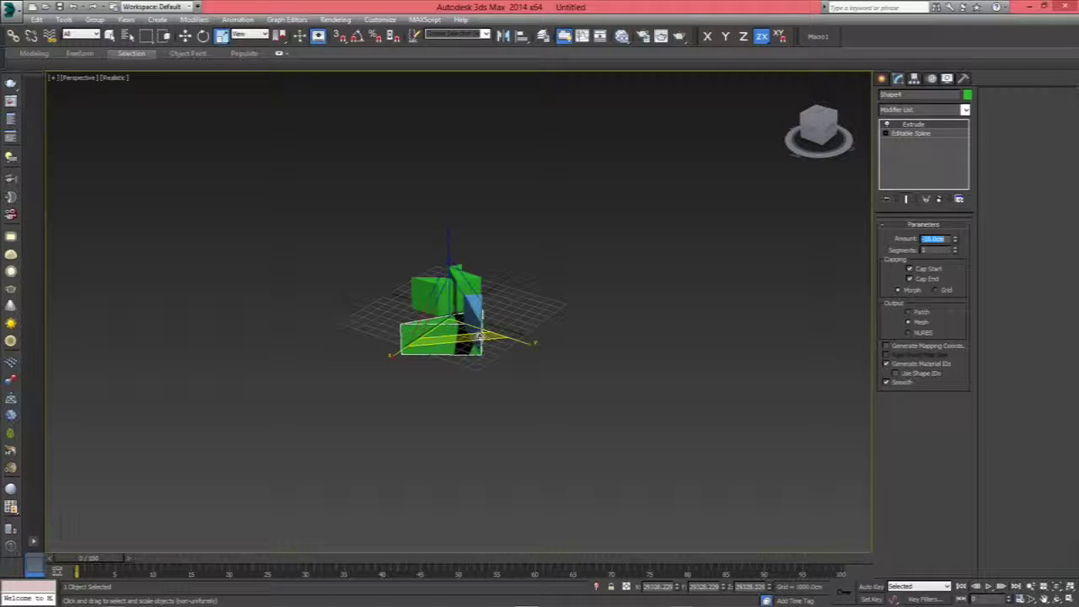
key(ctrl+z)
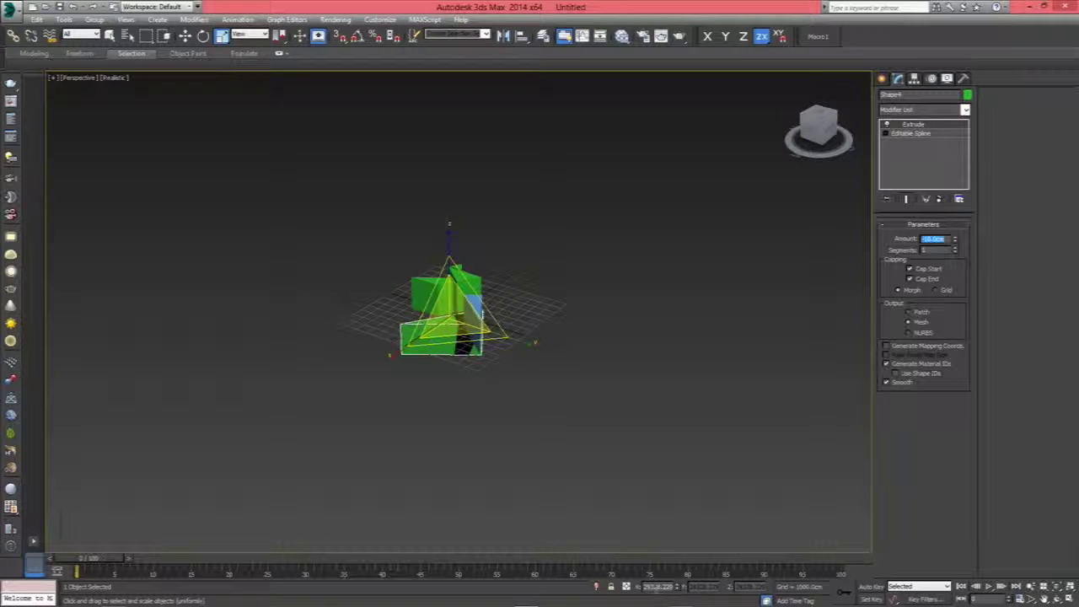
key(r)
drag(492, 300, 463, 291)
key(ctrl+d)
scroll(502, 320, up, 5)
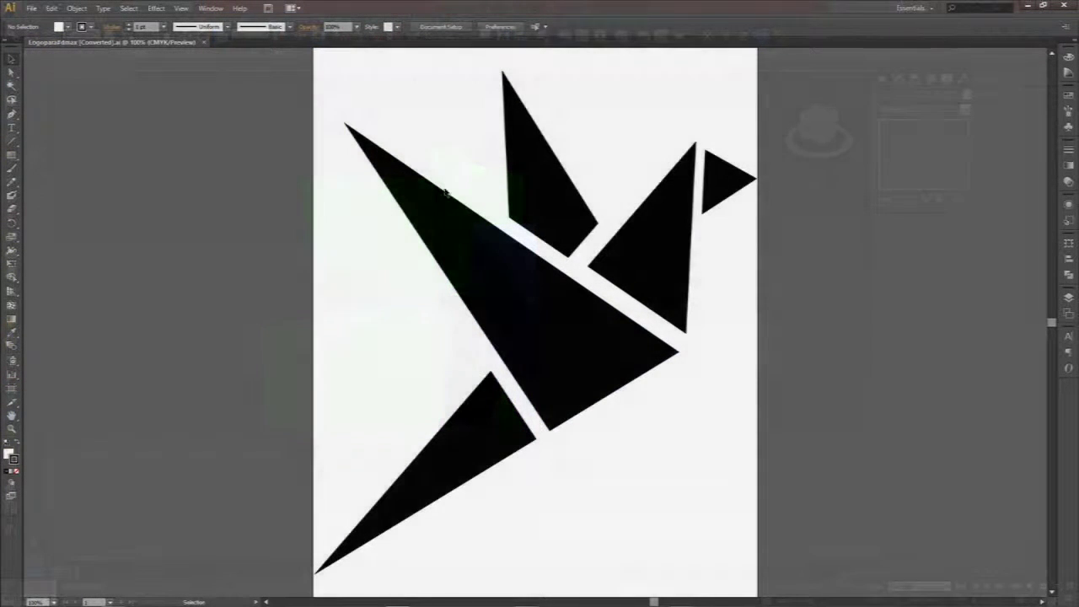
Zoom out on the artboard and select all of the bird artwork
scroll(498, 286, down, 3)
scroll(518, 272, up, 2)
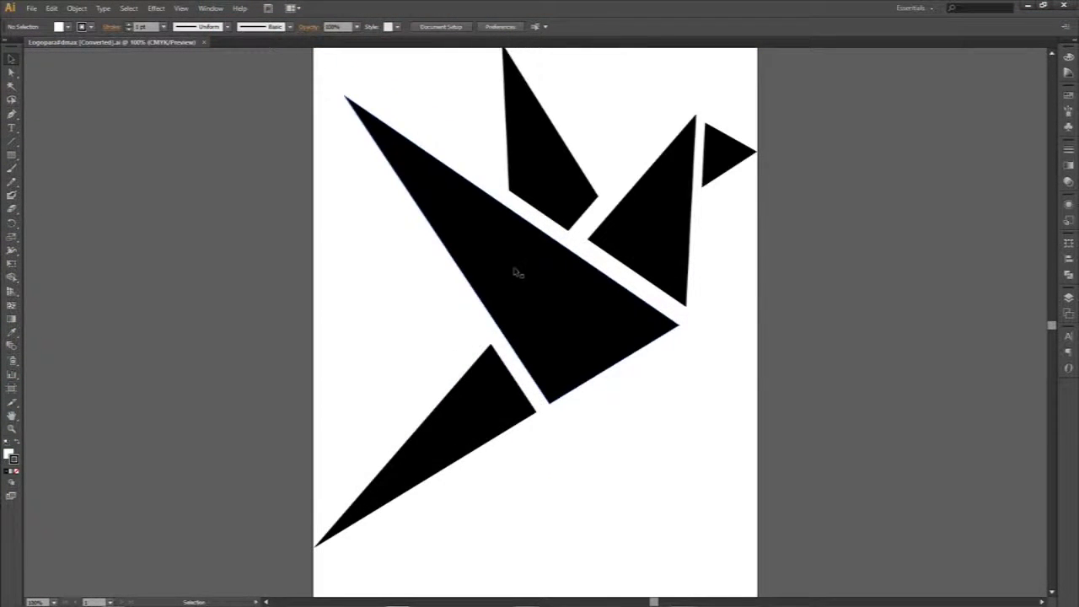
ctrl+alt+click(523, 268)
ctrl+alt+click(540, 287)
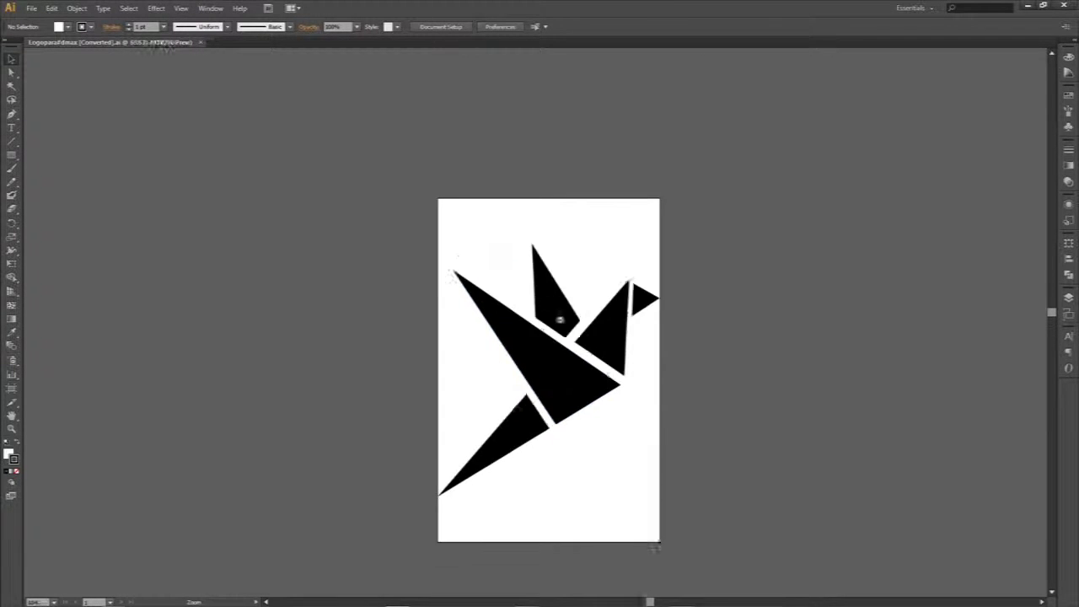
ctrl+alt+click(558, 325)
ctrl+alt+click(553, 350)
ctrl+alt+click(552, 350)
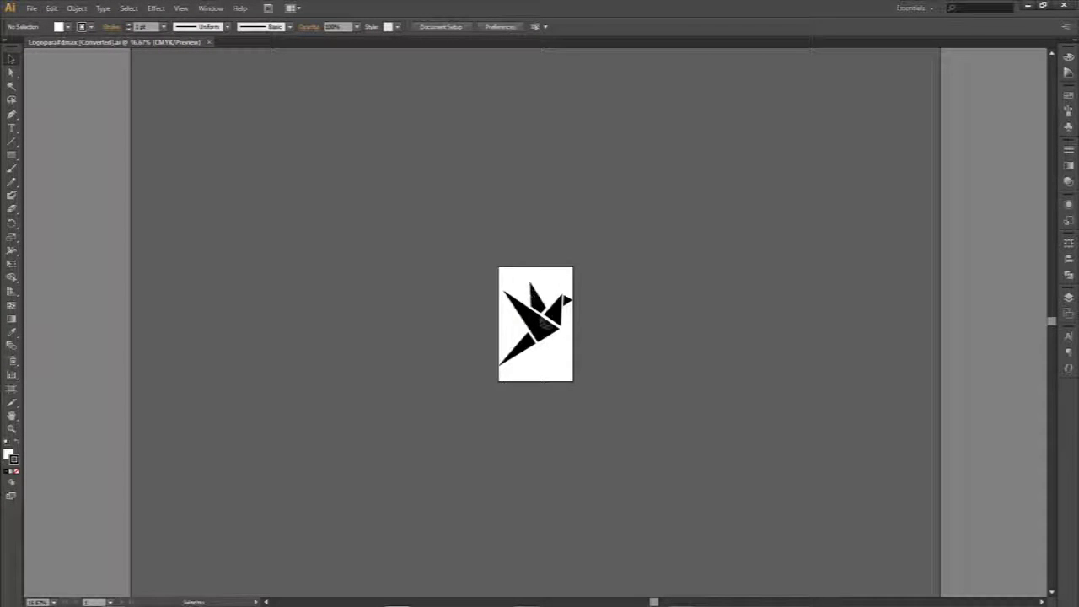
key(ctrl+a)
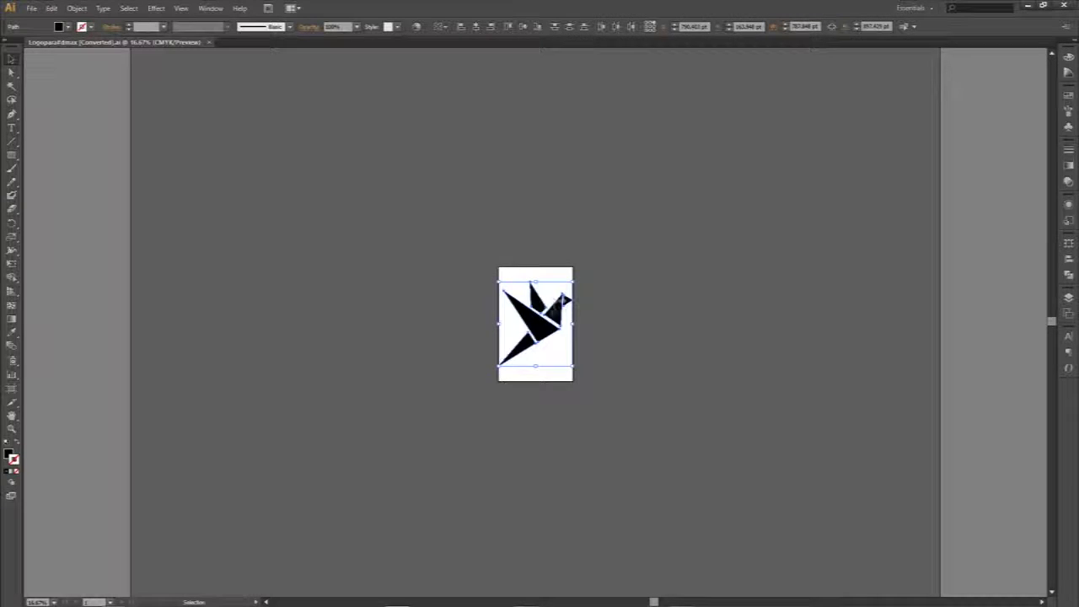
key(ctrl+minus)
key(ctrl+minus)
Alt-drag a corner handle to scale the bird up around its centre
alt+drag(517, 295, 357, 154)
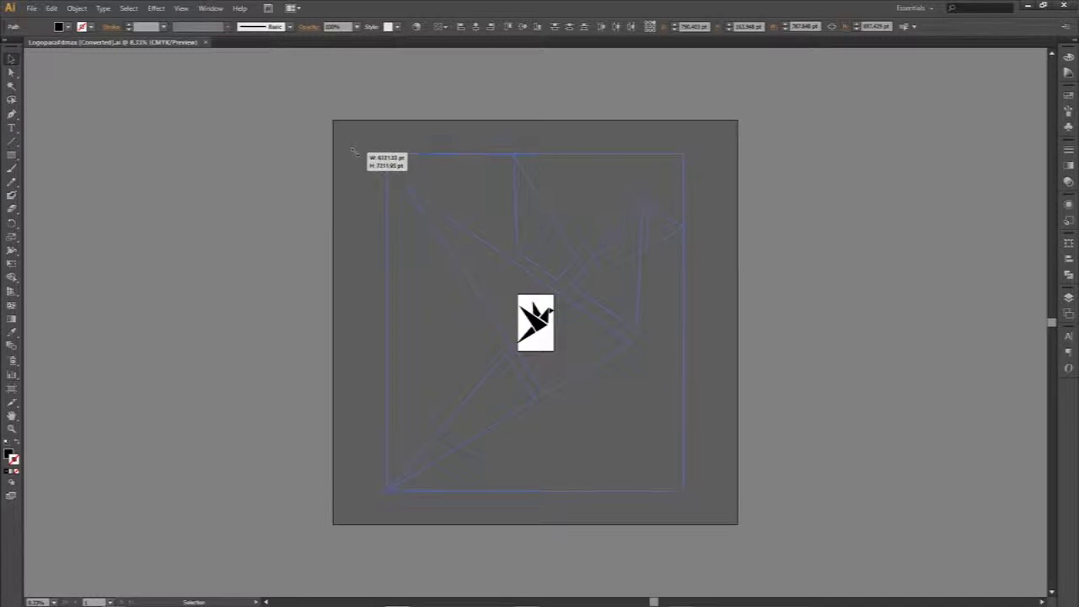
alt+drag(357, 154, 358, 153)
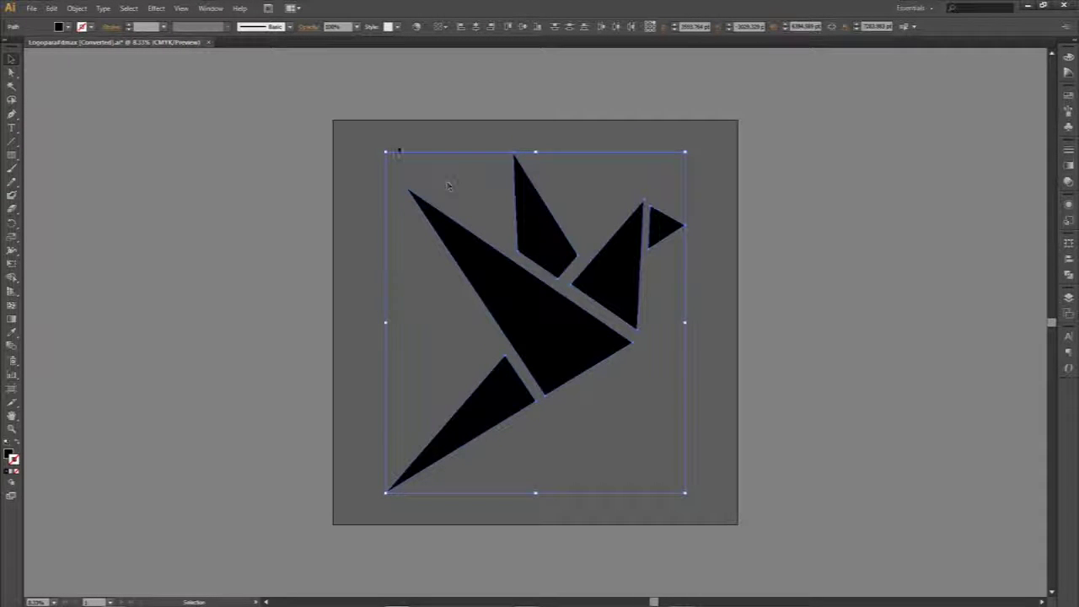
alt+drag(387, 153, 382, 148)
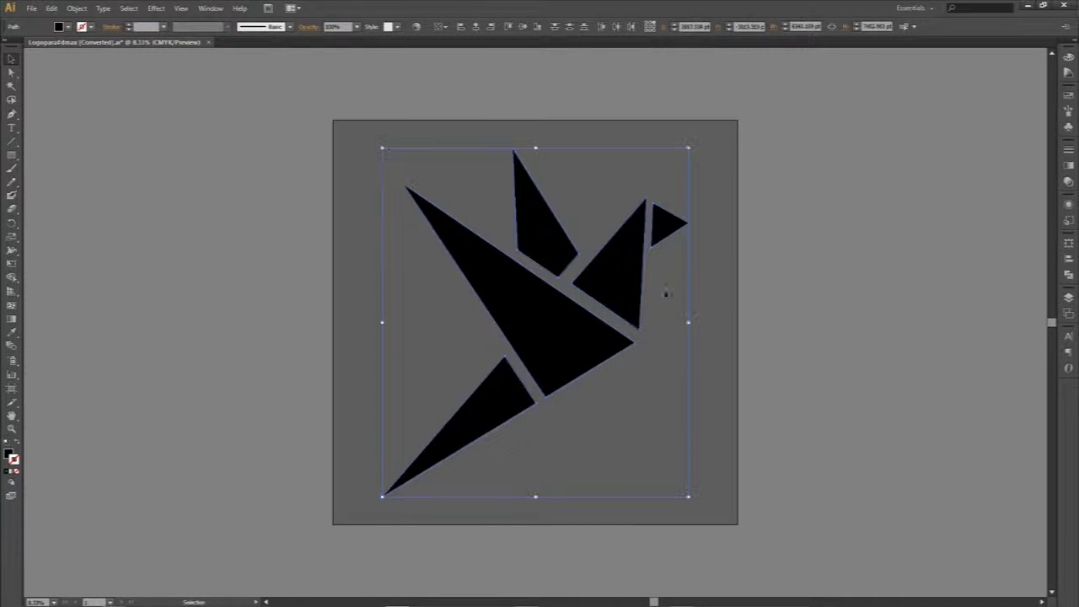
Save the artwork as a copy named Logopara3Dmax2.ai
click(31, 8)
click(44, 101)
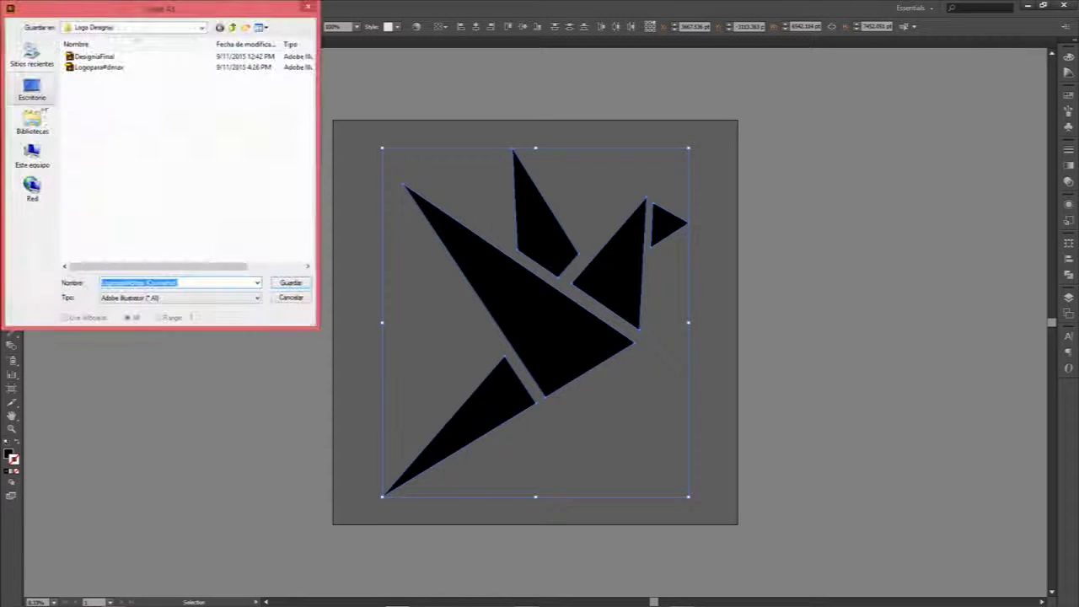
key(End)
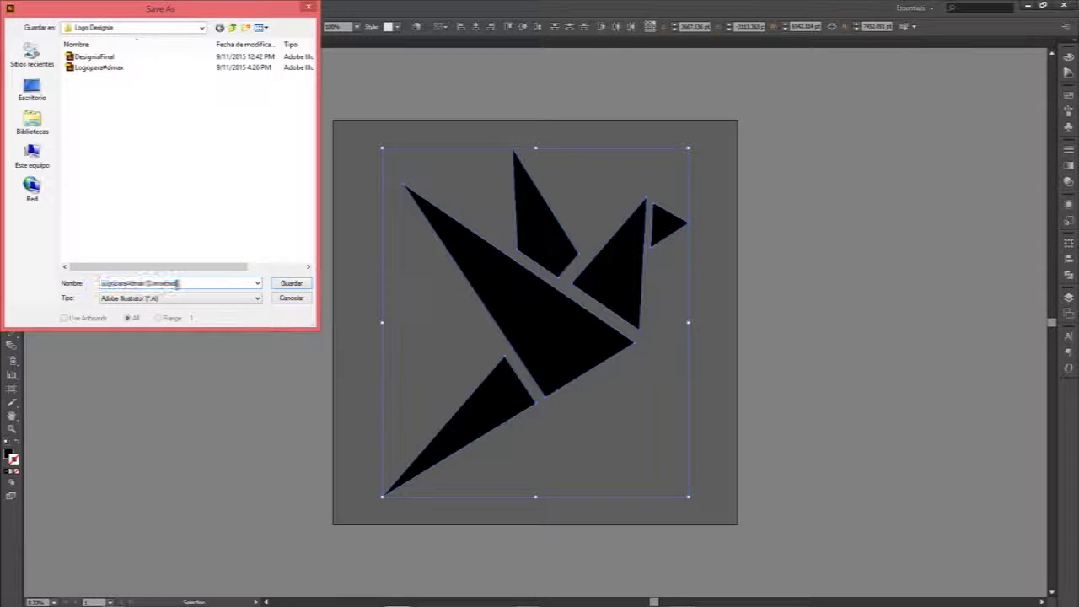
drag(185, 283, 216, 283)
text(3Dmax2)
click(291, 285)
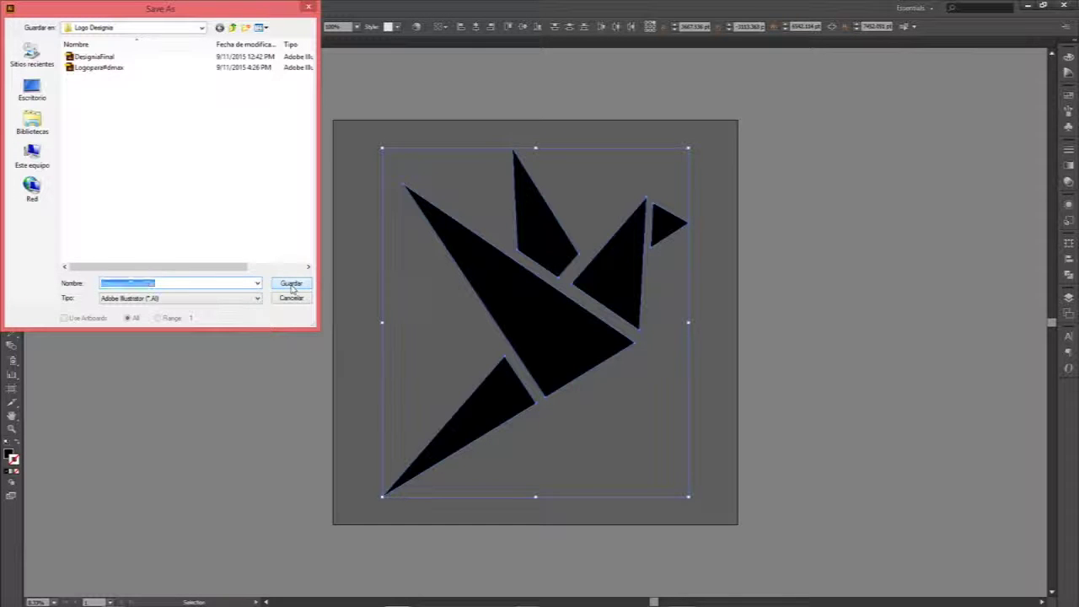
click(291, 284)
Choose the Illustrator 3 version and accept the legacy-format warning
click(215, 87)
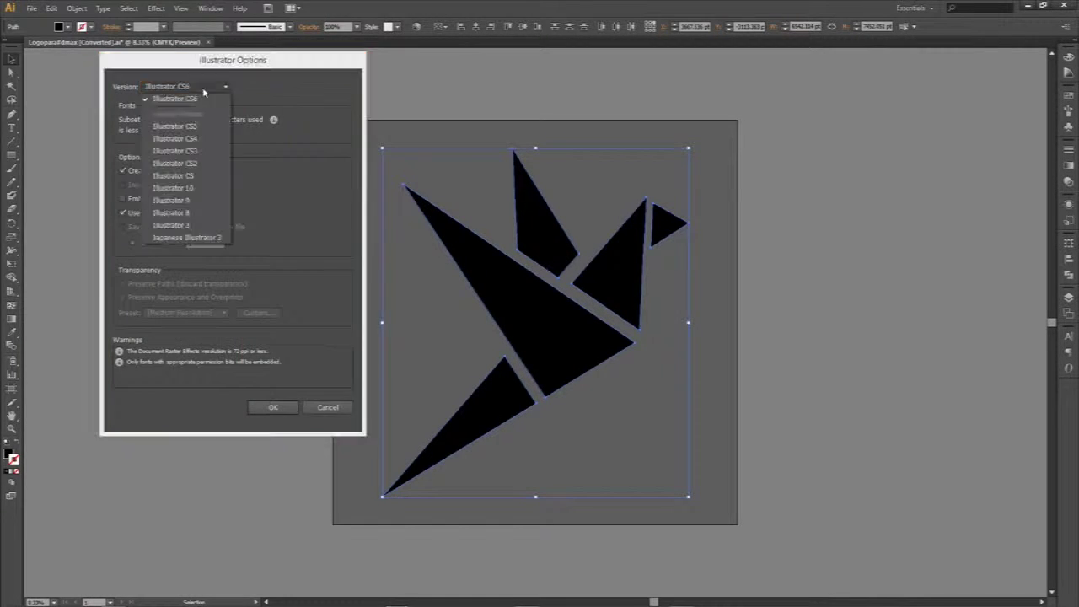
click(179, 226)
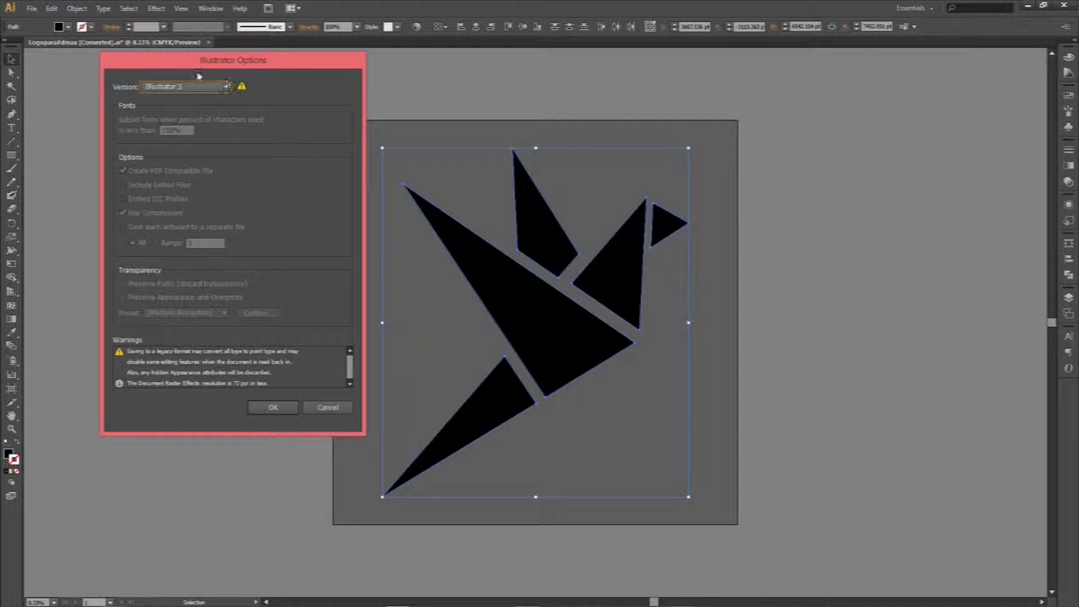
click(275, 406)
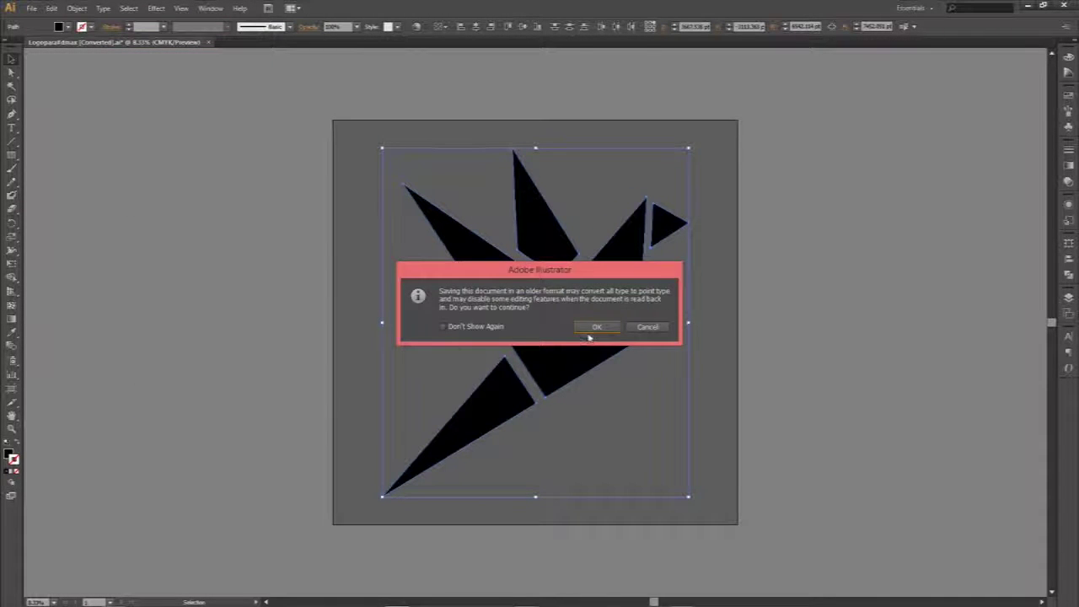
click(595, 327)
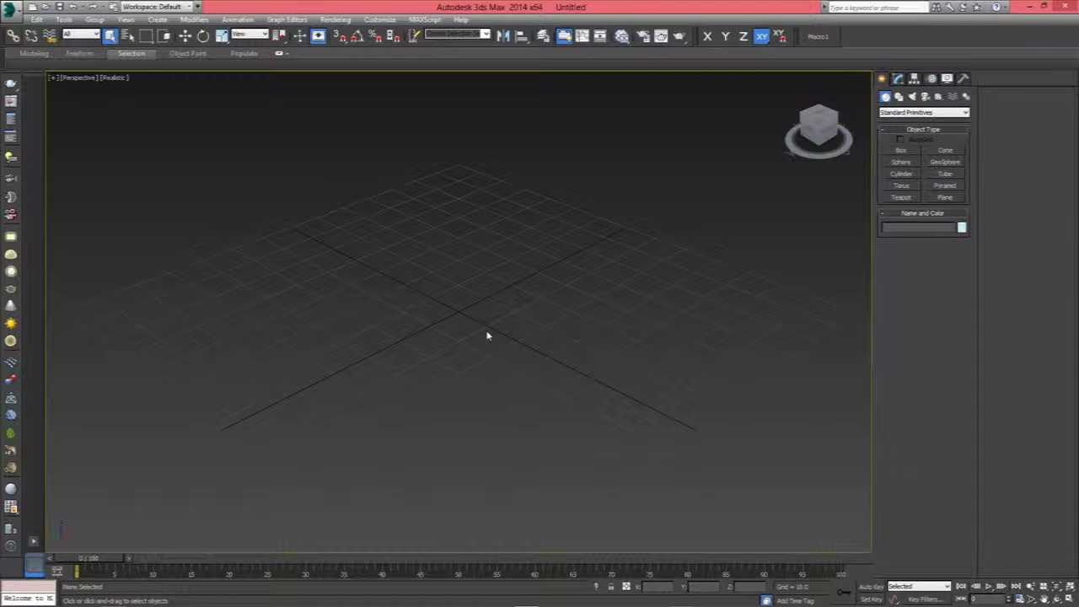
Start a Box with Length 1.875, then bring up the Customize menu
click(909, 150)
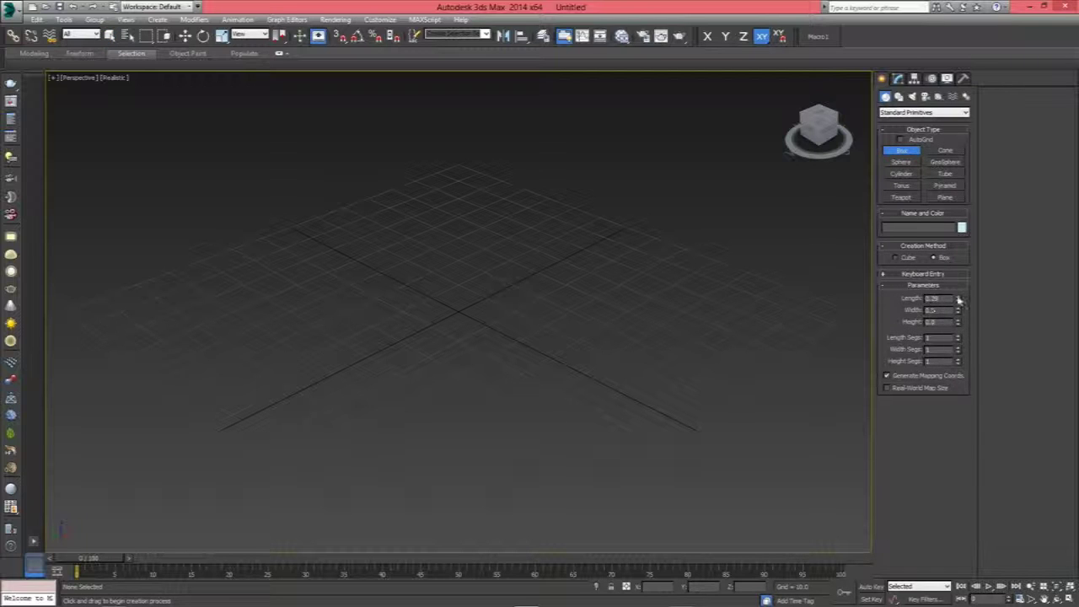
click(957, 301)
text(1.875)
click(380, 19)
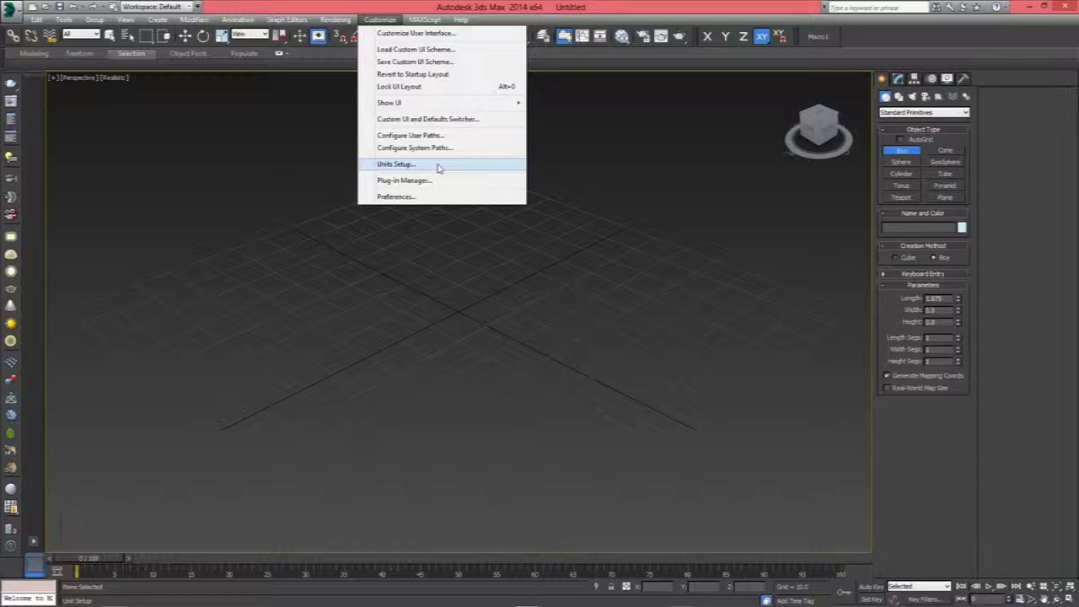
Keep the system unit scale at 1 unit = 1.0 Centimeters and constrain transforms to Z with F7
click(438, 166)
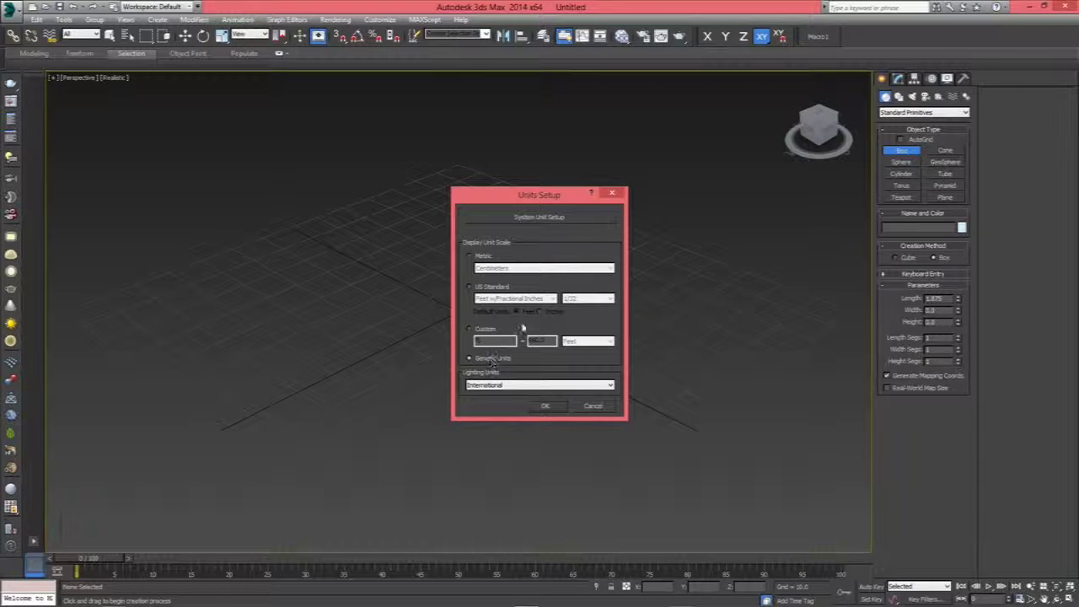
click(535, 218)
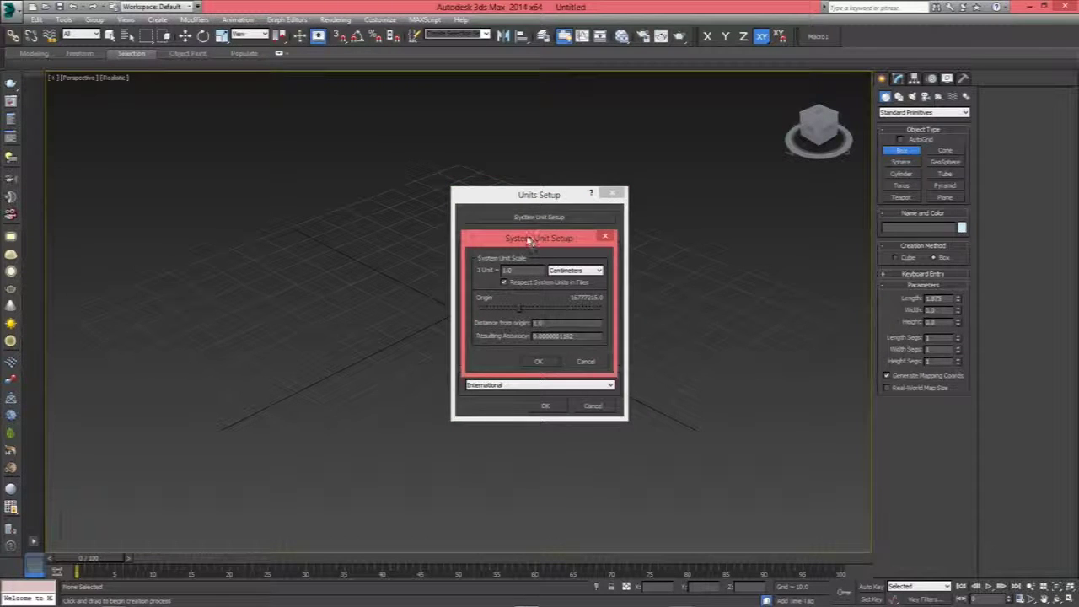
drag(529, 241, 530, 211)
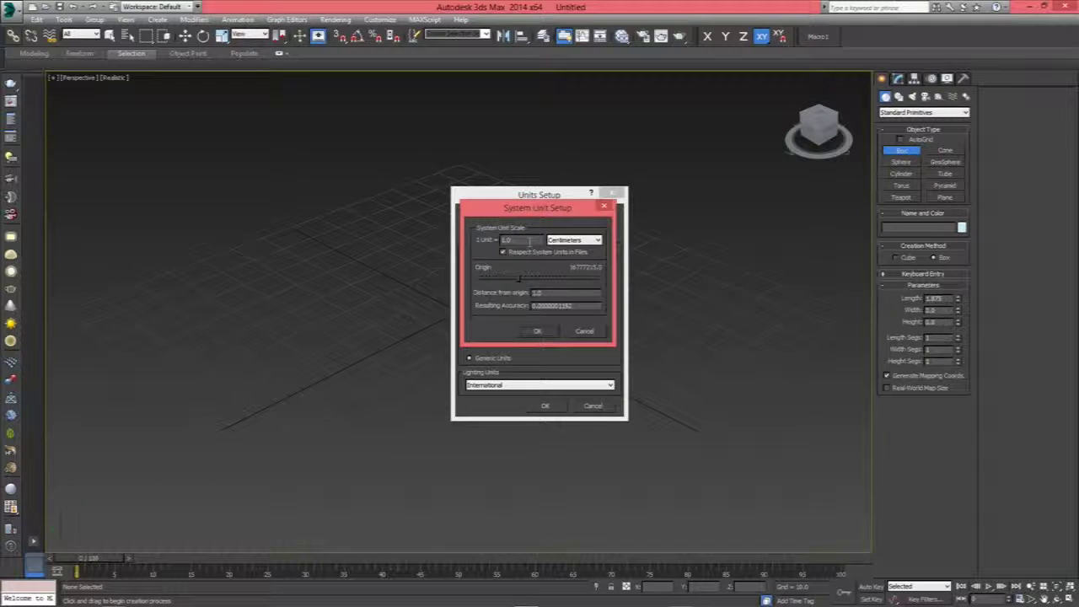
click(572, 242)
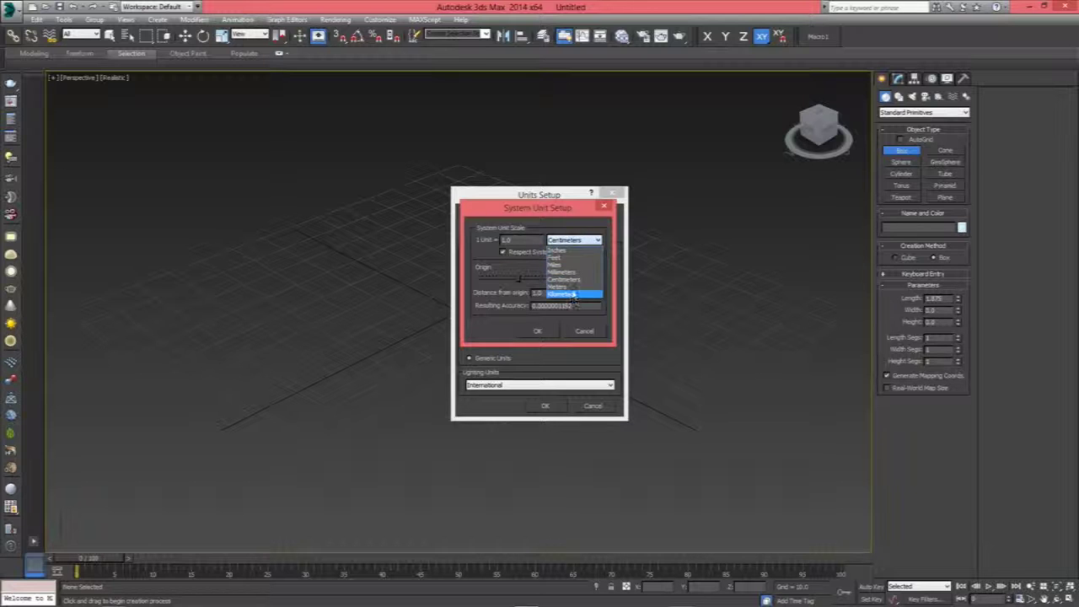
click(564, 282)
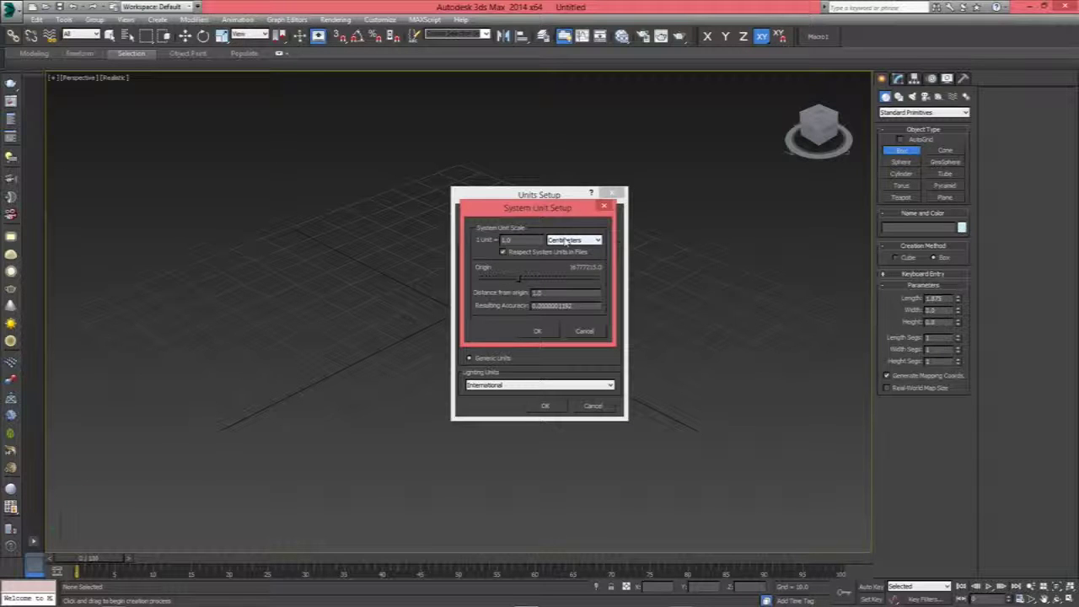
click(541, 332)
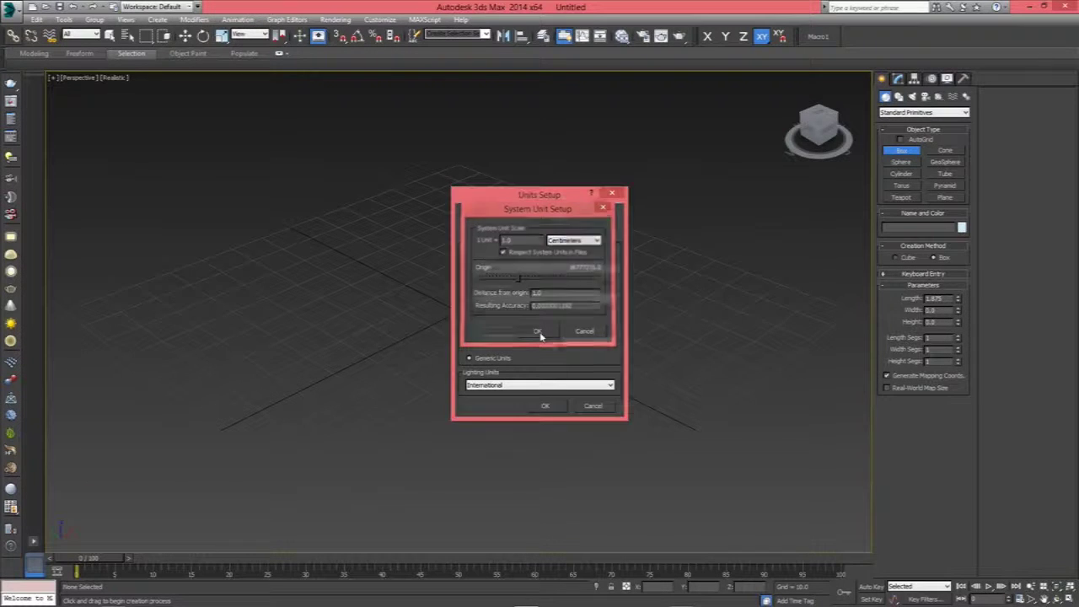
click(544, 406)
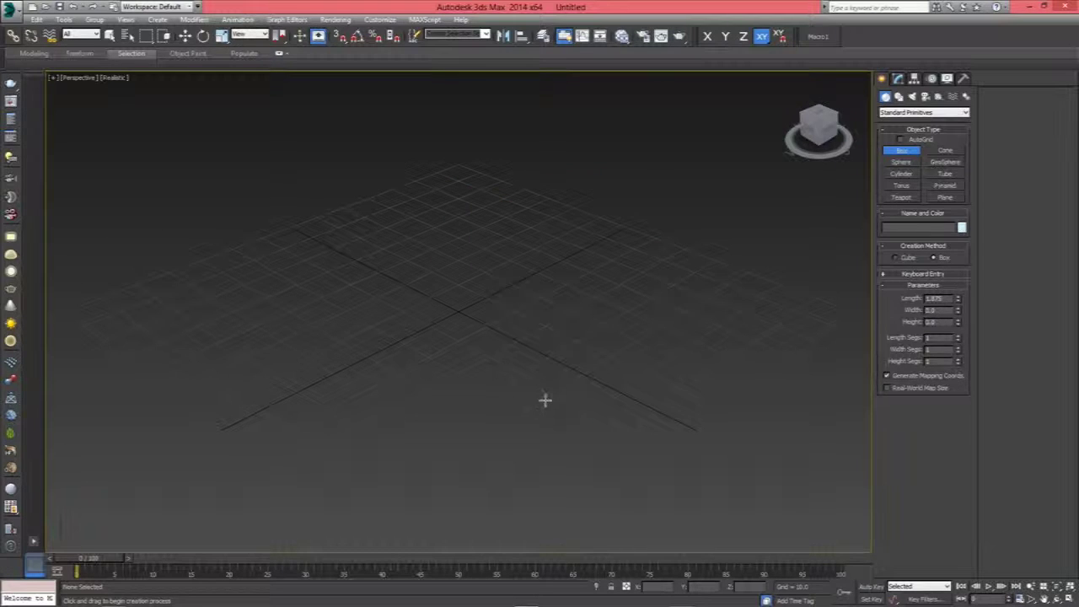
key(F7)
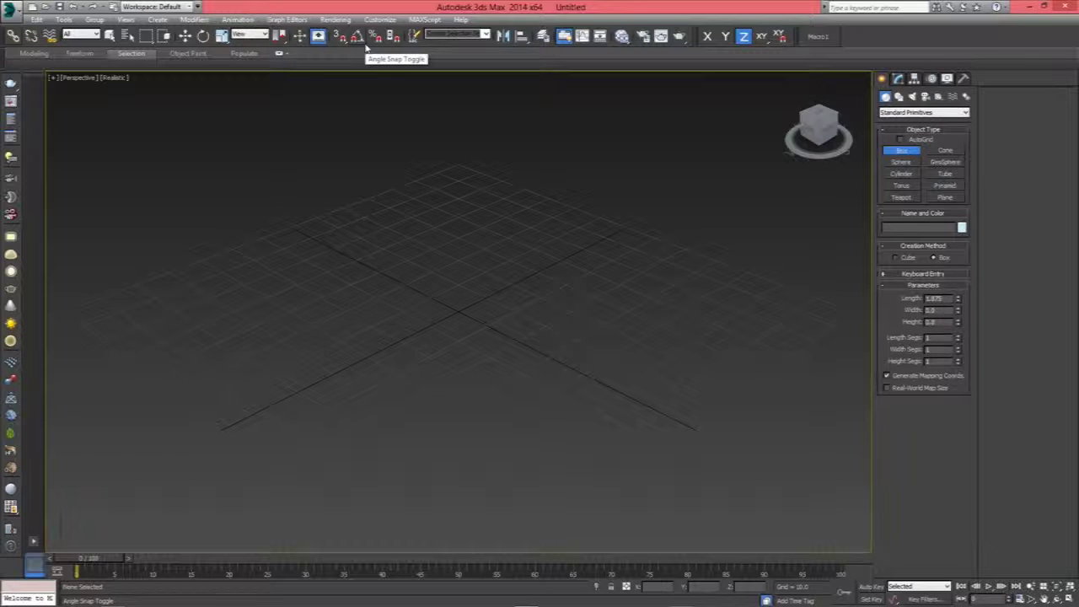
Merge the Illustrator bird file into the scene as multiple separate shapes
click(959, 300)
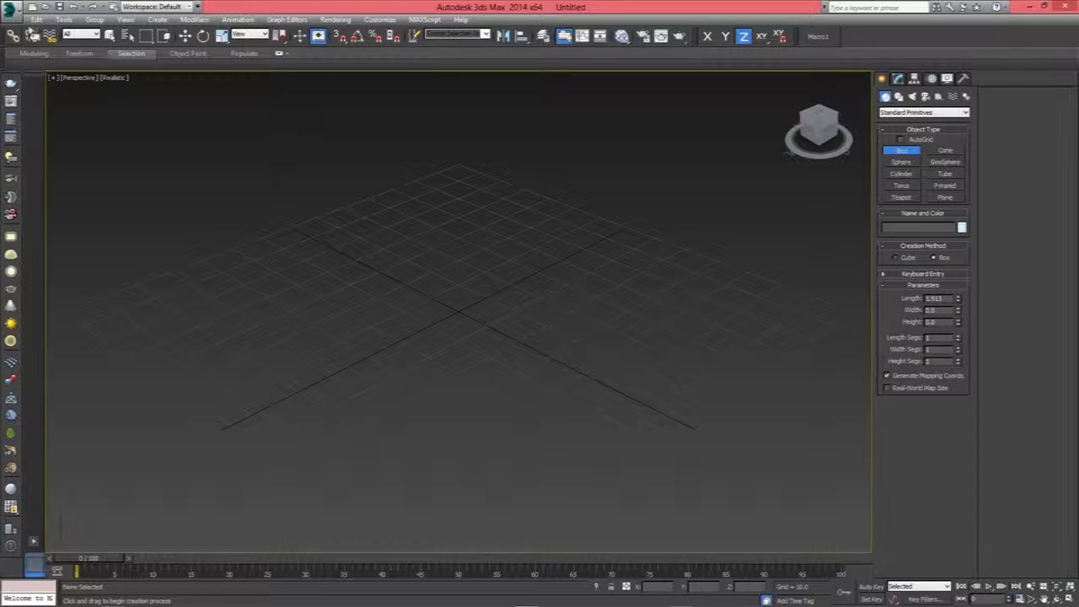
click(10, 10)
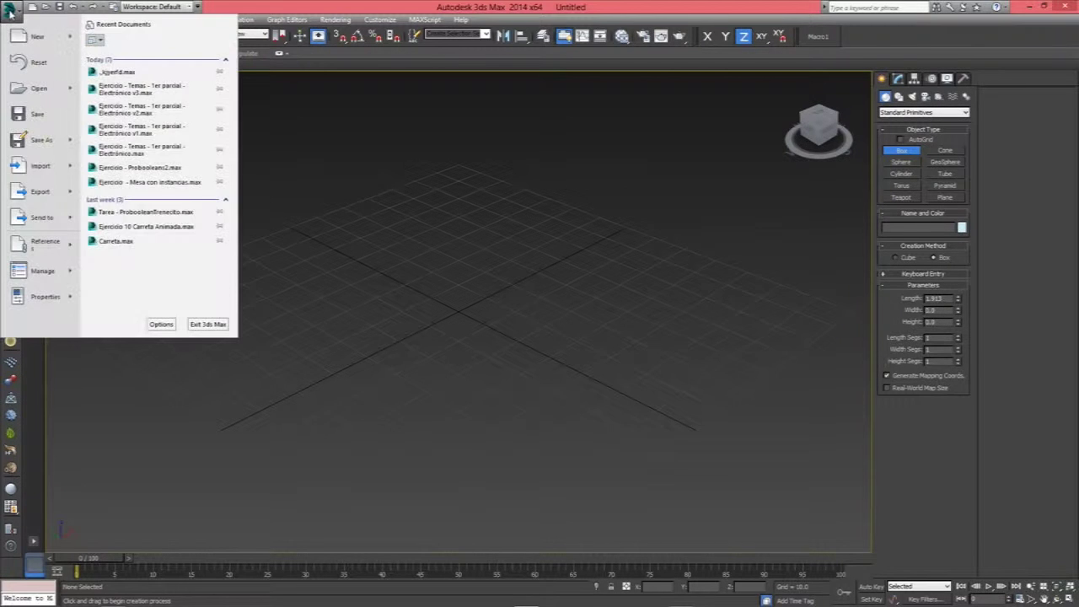
click(39, 167)
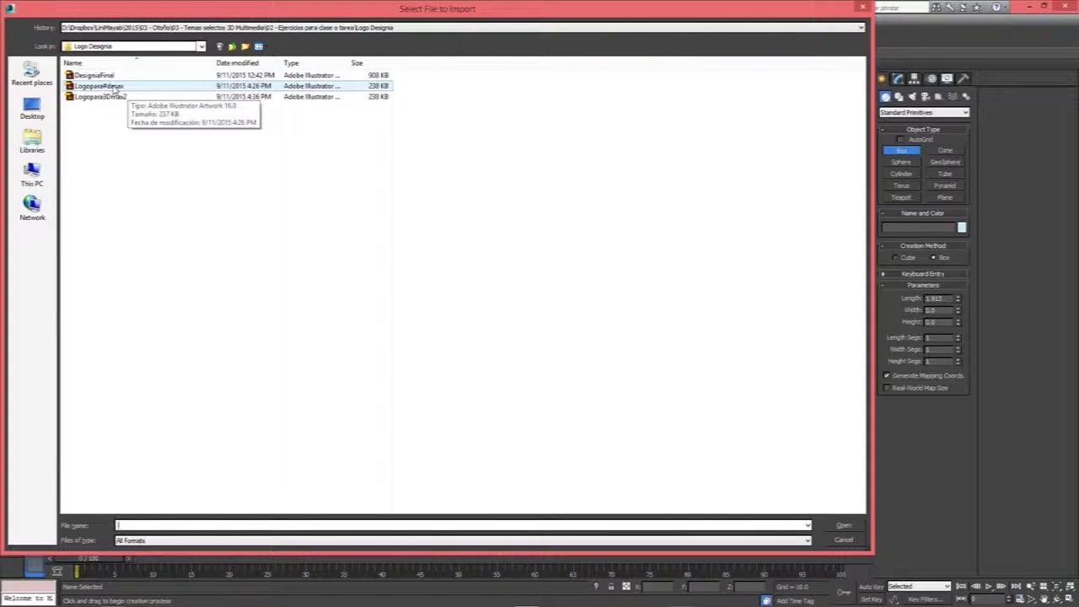
double_click(114, 87)
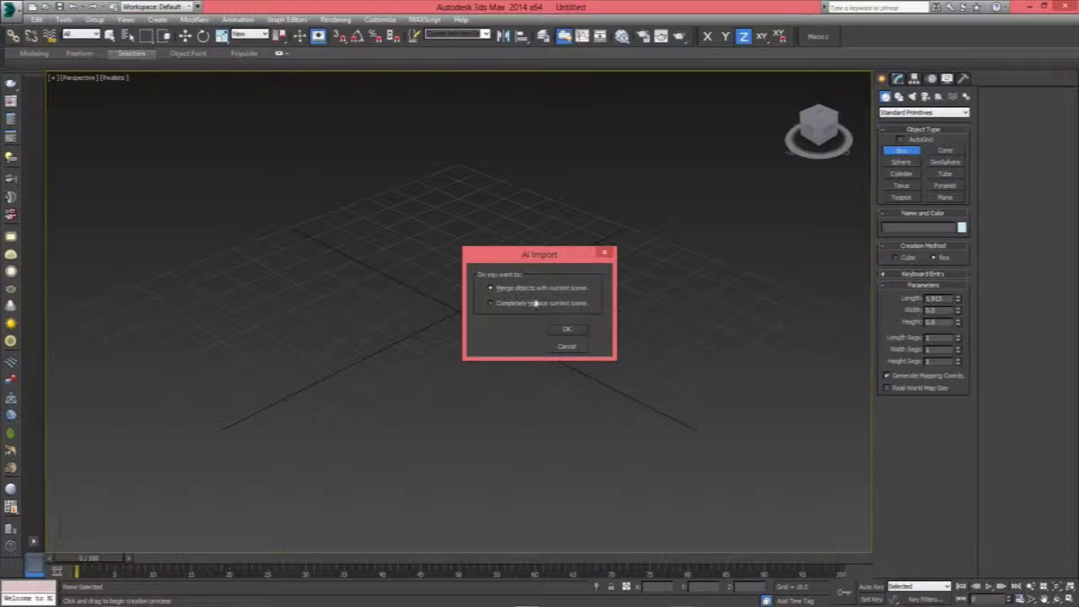
click(567, 333)
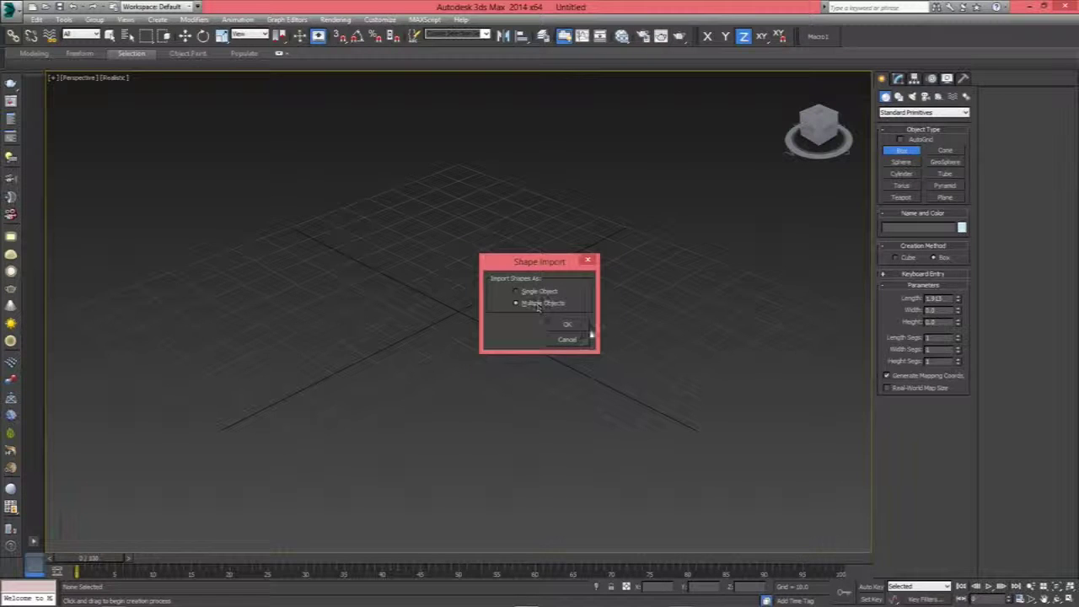
click(565, 325)
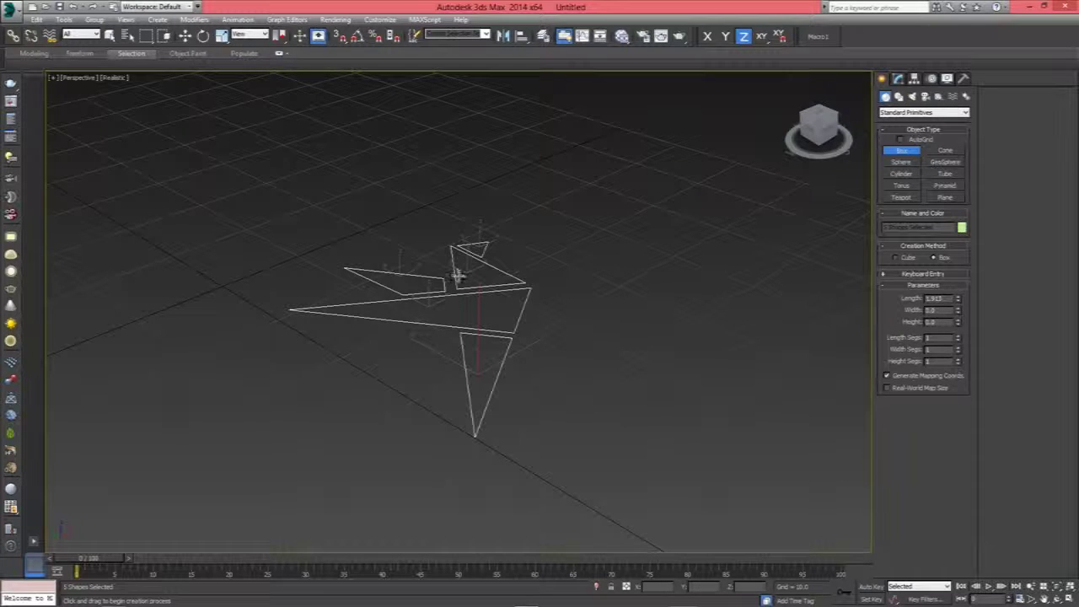
Move the imported bird shapes along the X axis
scroll(456, 276, down, 5)
scroll(472, 277, up, 2)
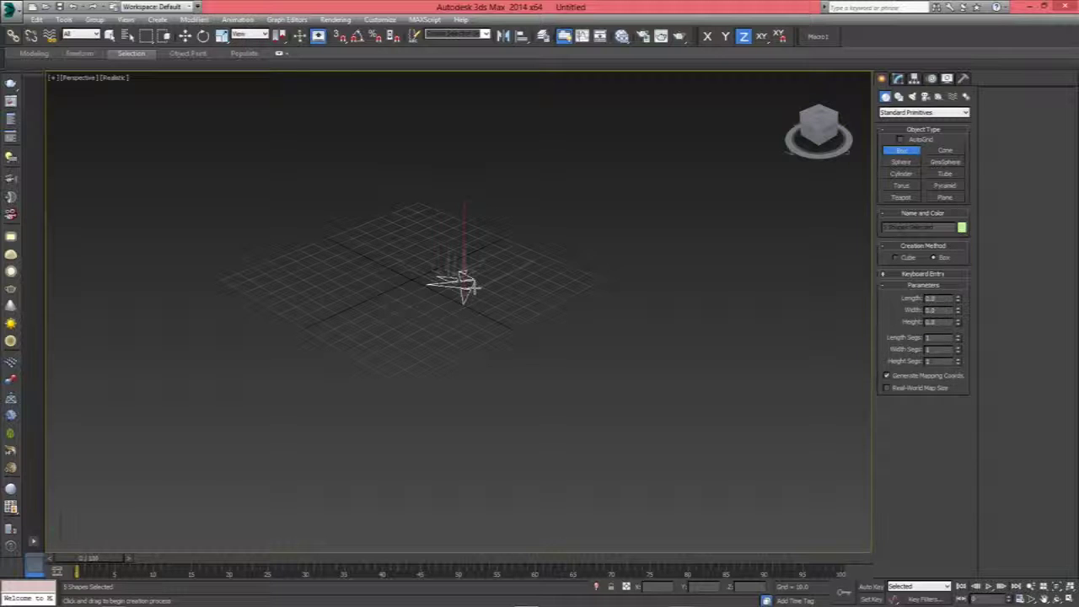
key(w)
drag(508, 260, 643, 204)
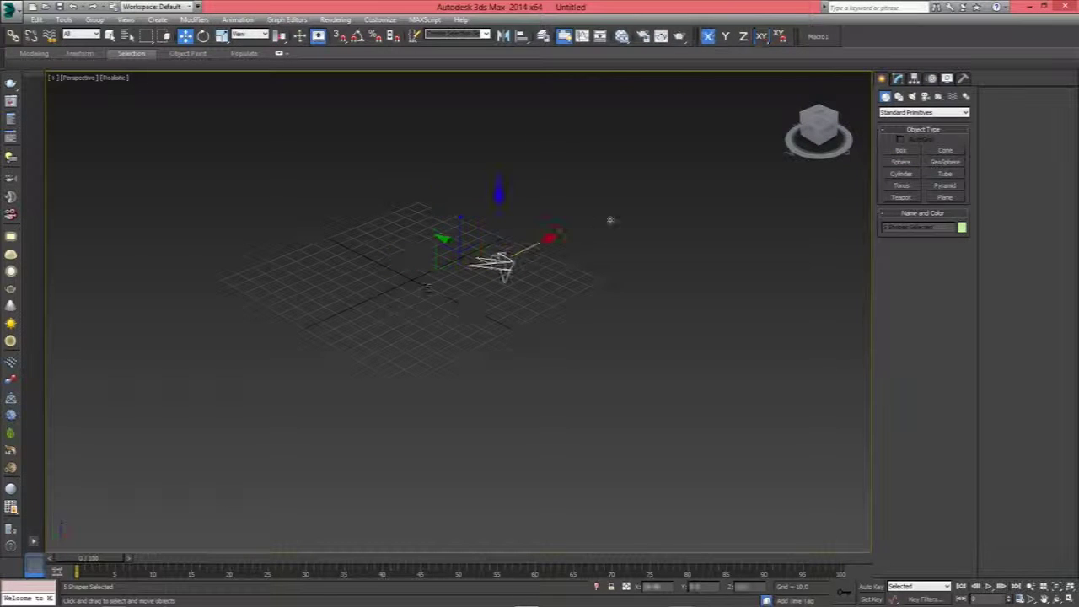
Merge Logopara3Dmax2.ai as multiple shapes, accept the renamed conflicts, and shift the new triangles left and down
click(8, 10)
click(34, 167)
click(105, 97)
double_click(108, 99)
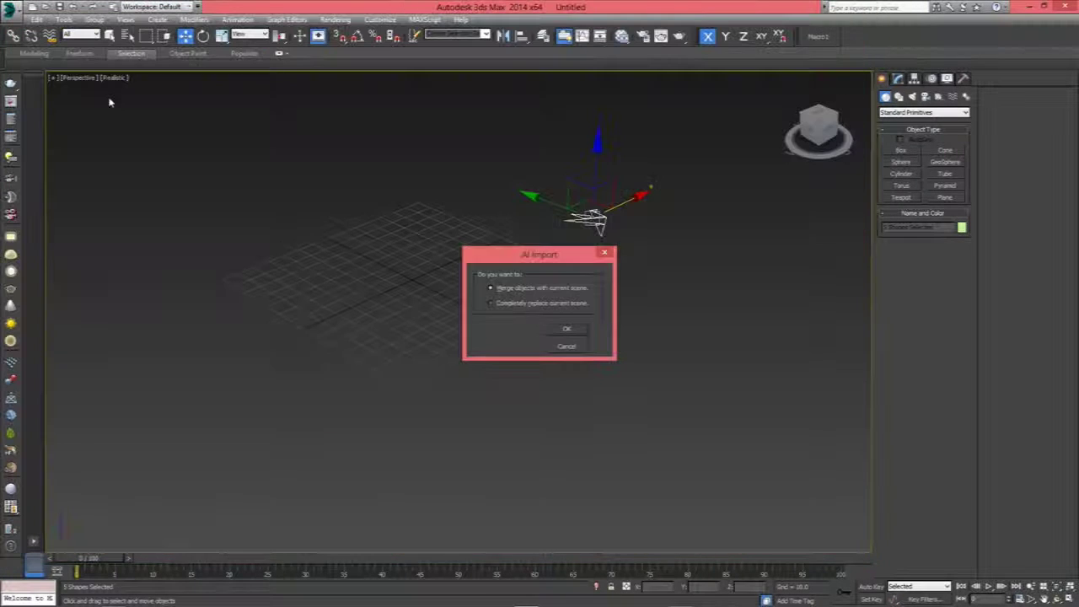
click(559, 330)
click(568, 327)
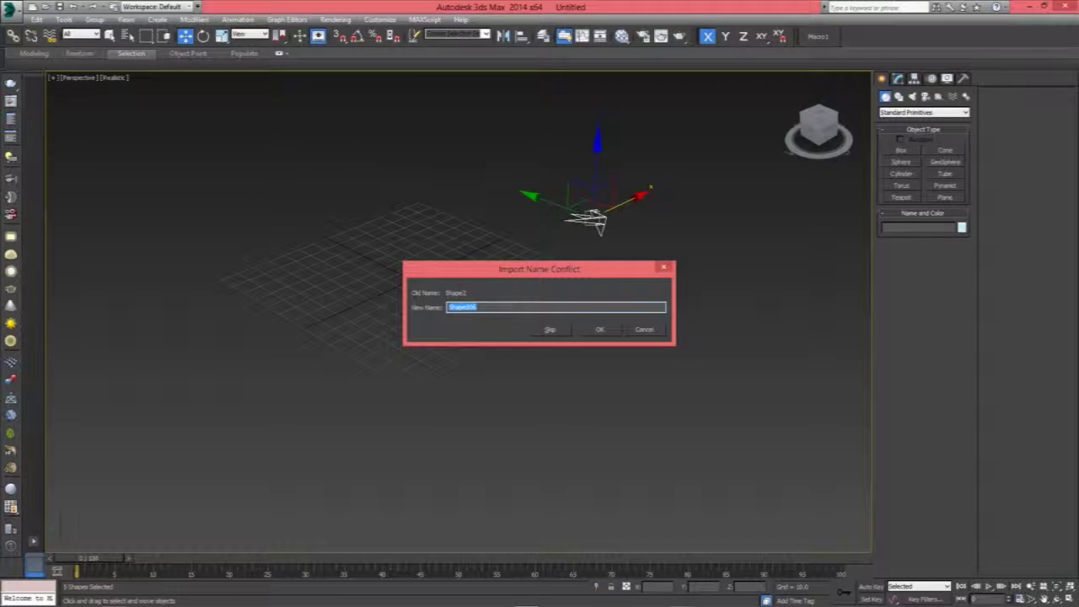
click(599, 331)
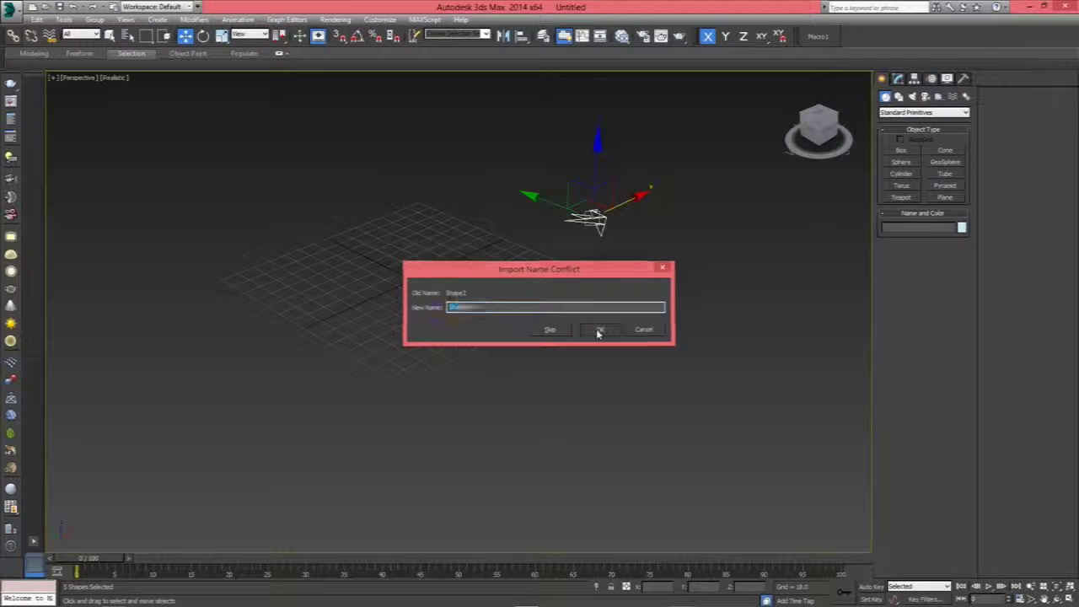
click(598, 332)
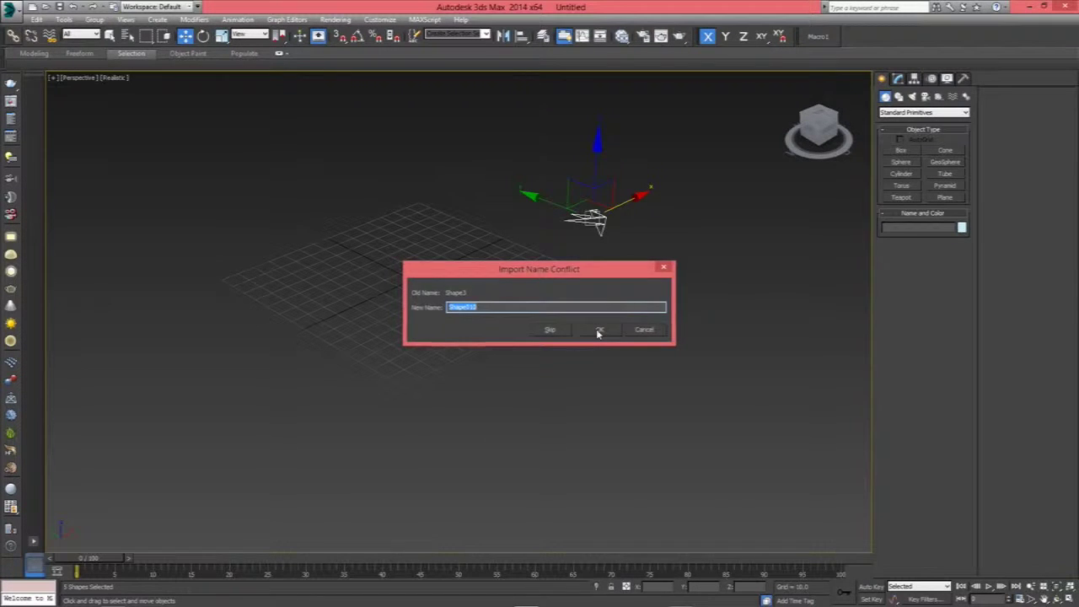
click(598, 331)
drag(459, 272, 359, 309)
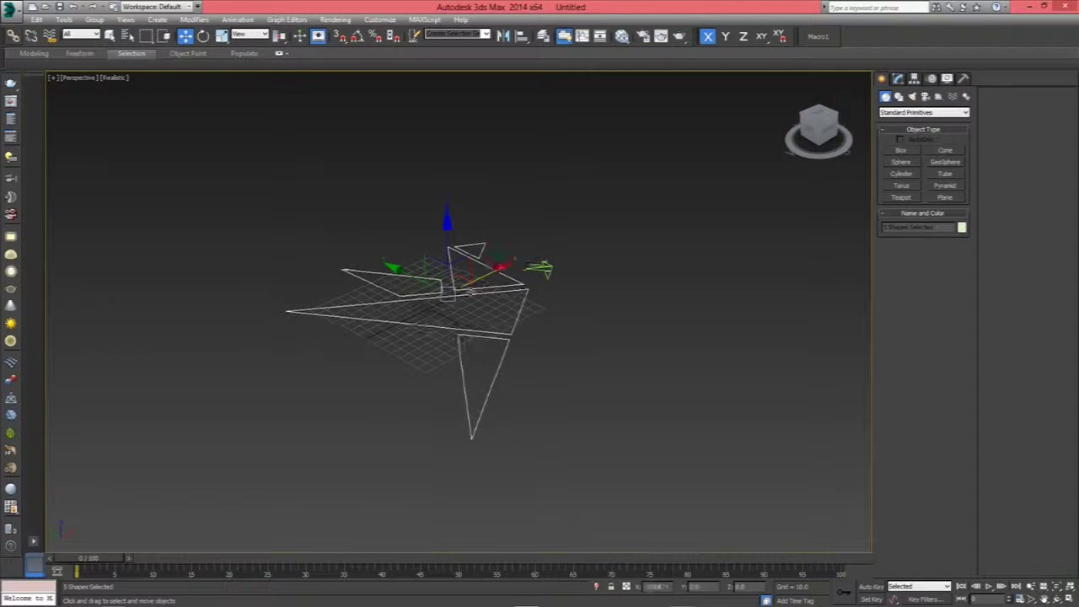
Move the small first-imported cluster left and down and scale it up
click(555, 269)
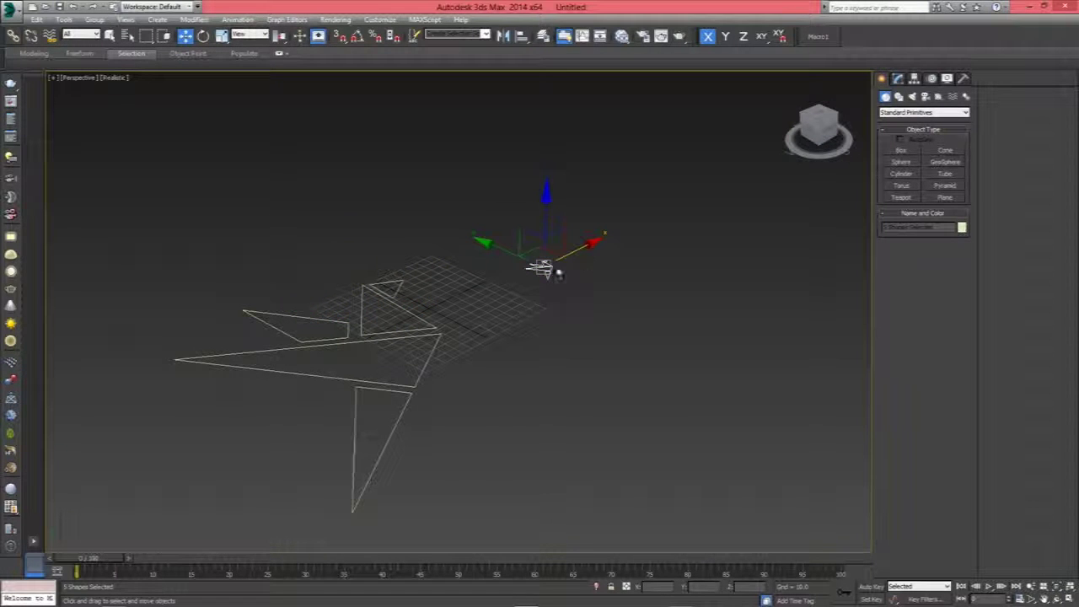
drag(540, 267, 479, 300)
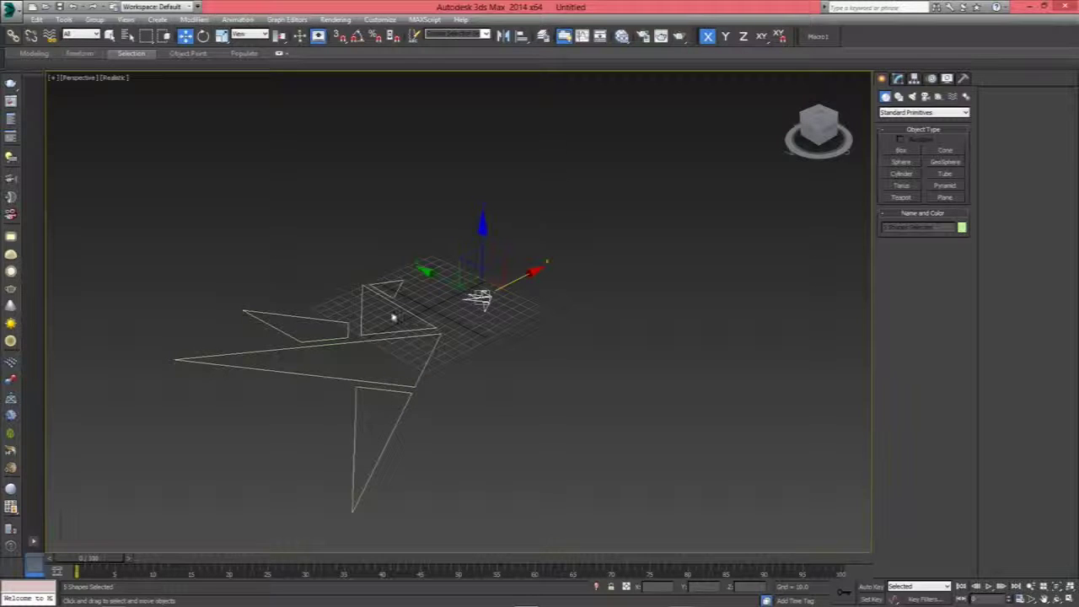
click(222, 35)
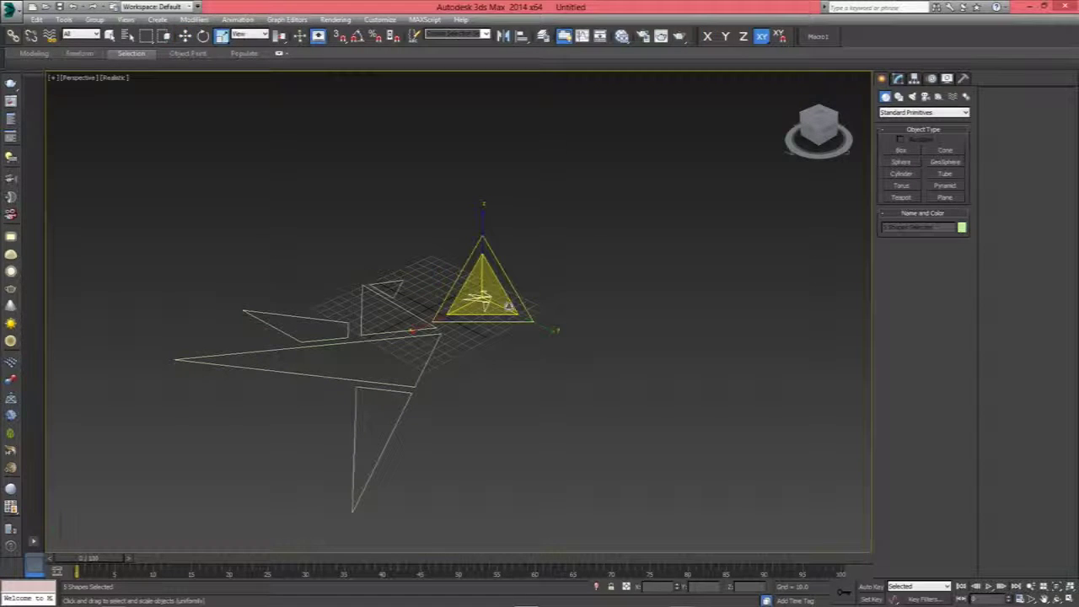
drag(499, 303, 631, 116)
right_click(631, 116)
mouse_move(483, 283)
mouse_down()
mouse_move(545, 125)
mouse_move(510, 251)
mouse_up()
In Top view, Shift-drag a copy of the bird figure out to the right
key(t)
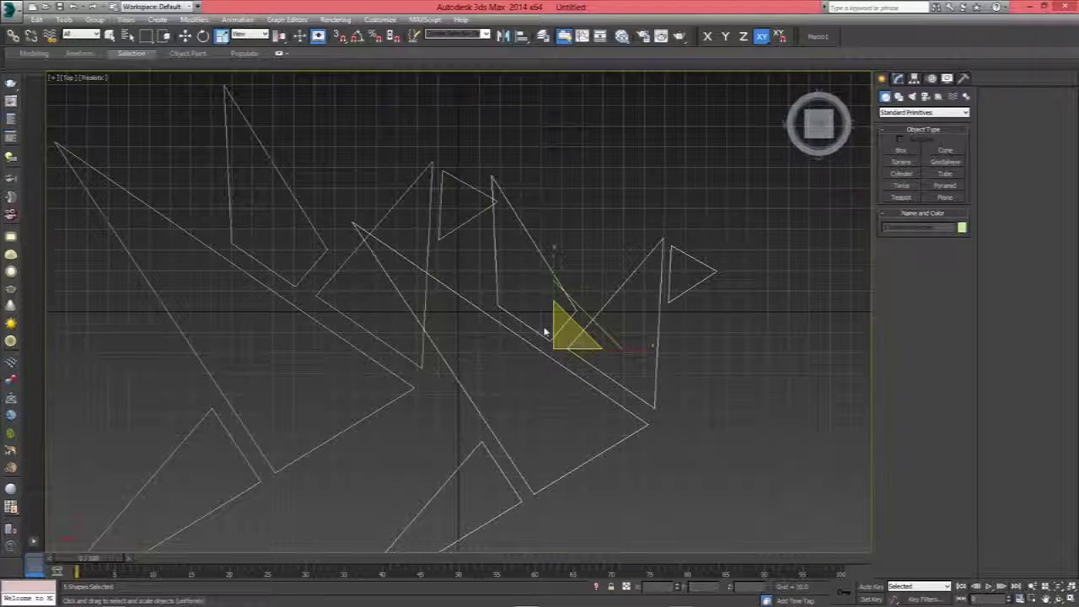
scroll(489, 342, down, 1)
scroll(489, 346, down, 4)
key(w)
shift+drag(572, 358, 690, 354)
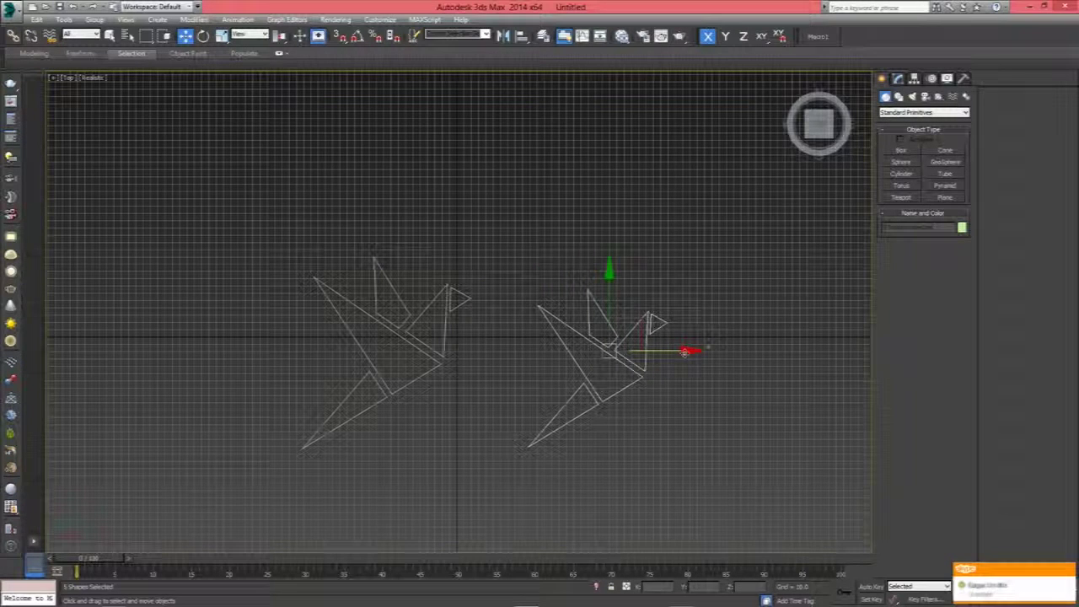
shift+drag(690, 352, 695, 353)
Enlarge the copied bird figure and slide it over the original
key(e)
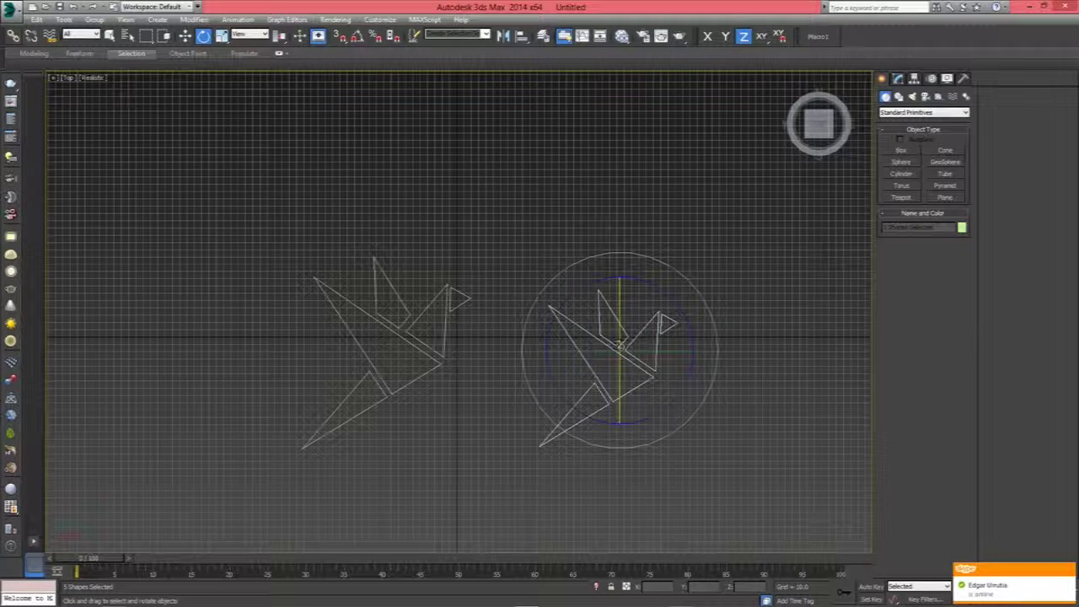
key(r)
drag(628, 341, 641, 335)
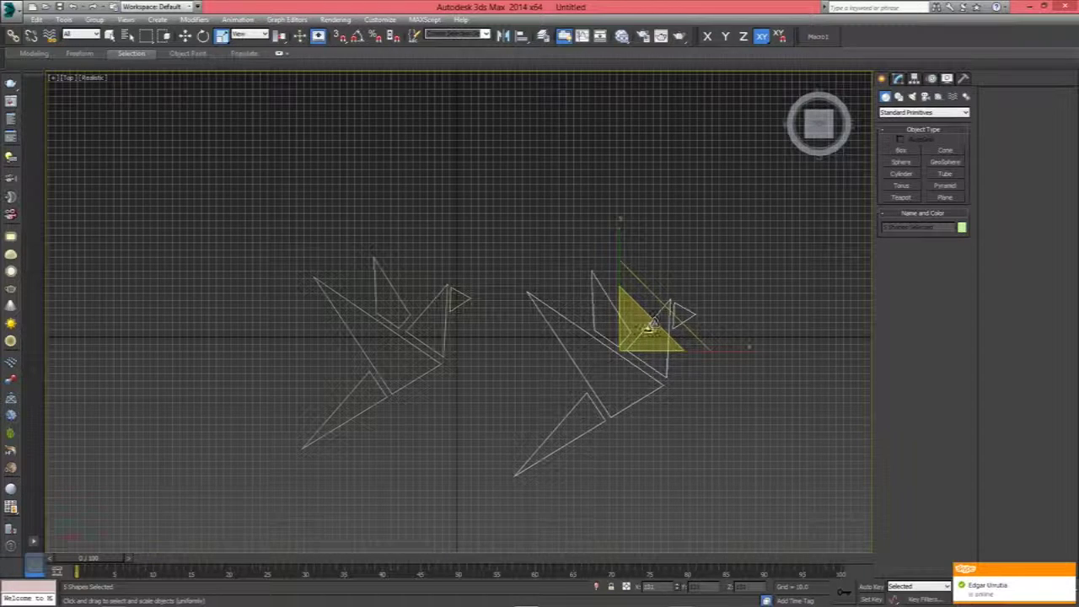
key(w)
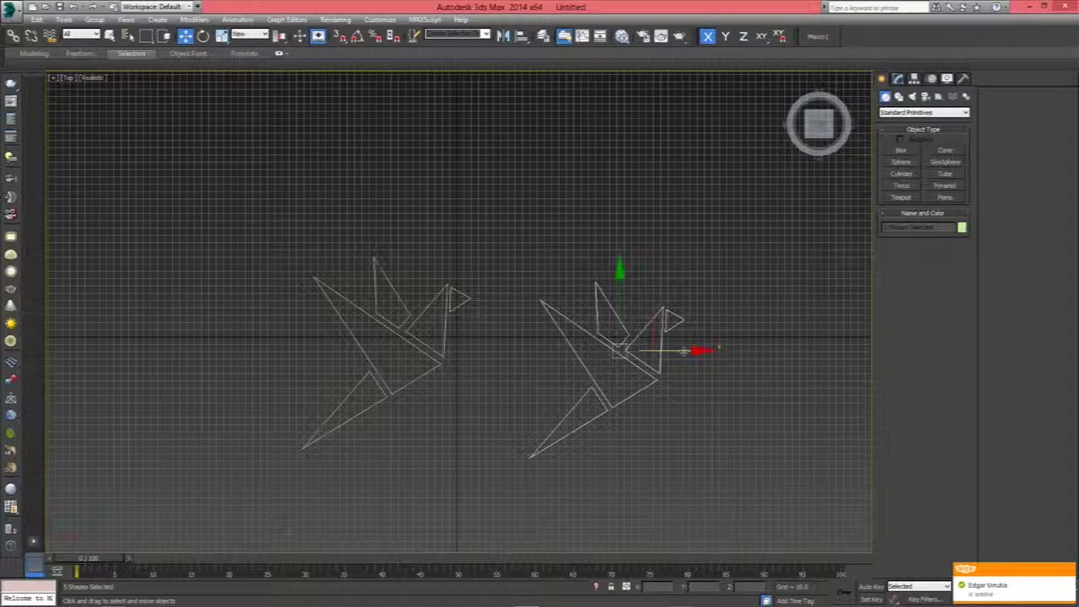
drag(693, 353, 630, 350)
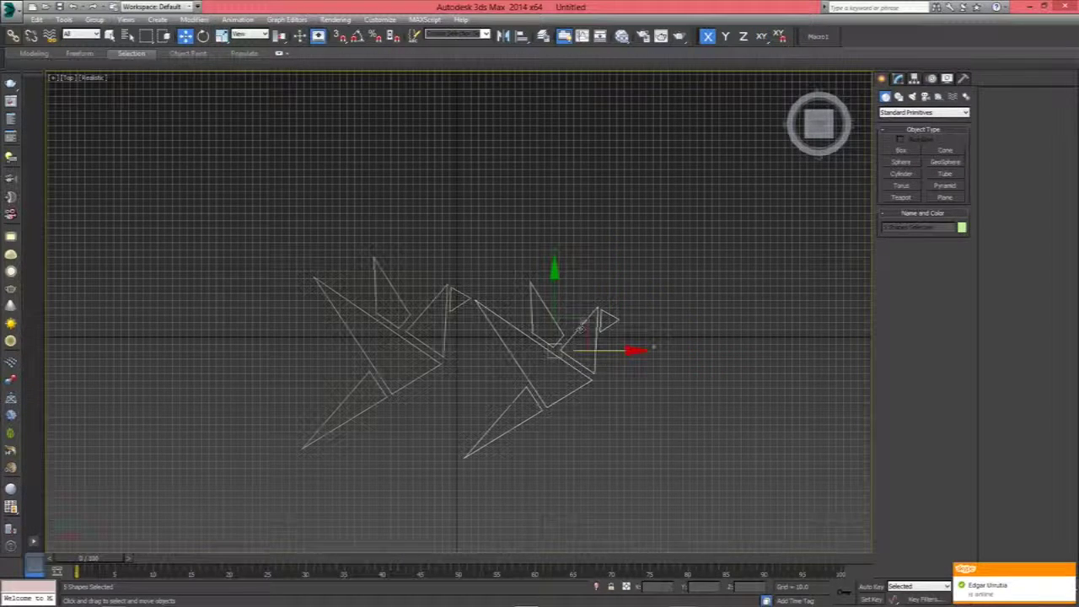
drag(570, 332, 424, 314)
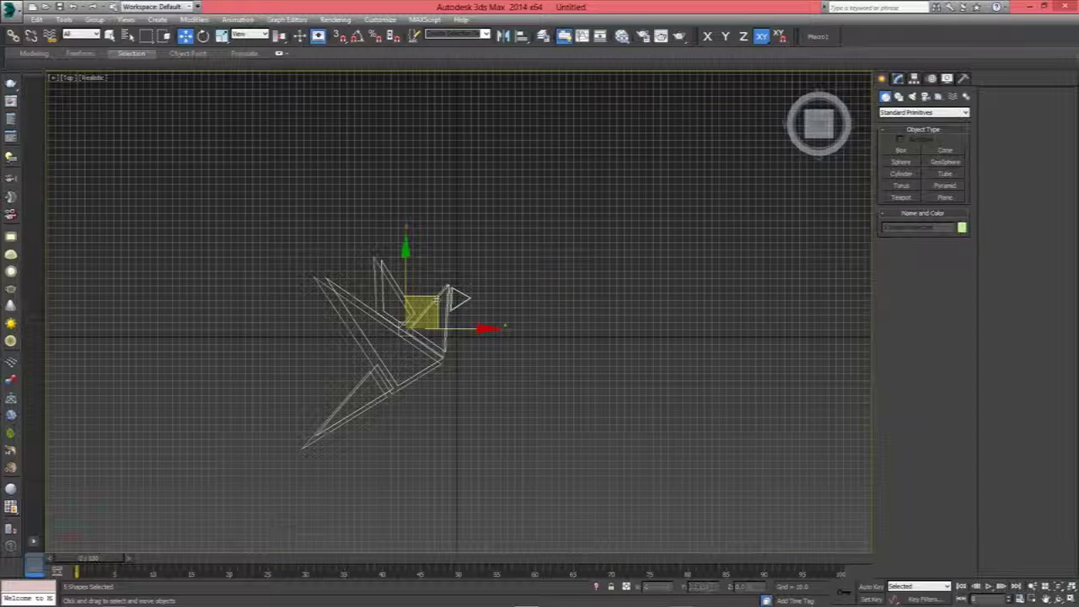
Make the copy slightly larger and place it to the right of the original
key(r)
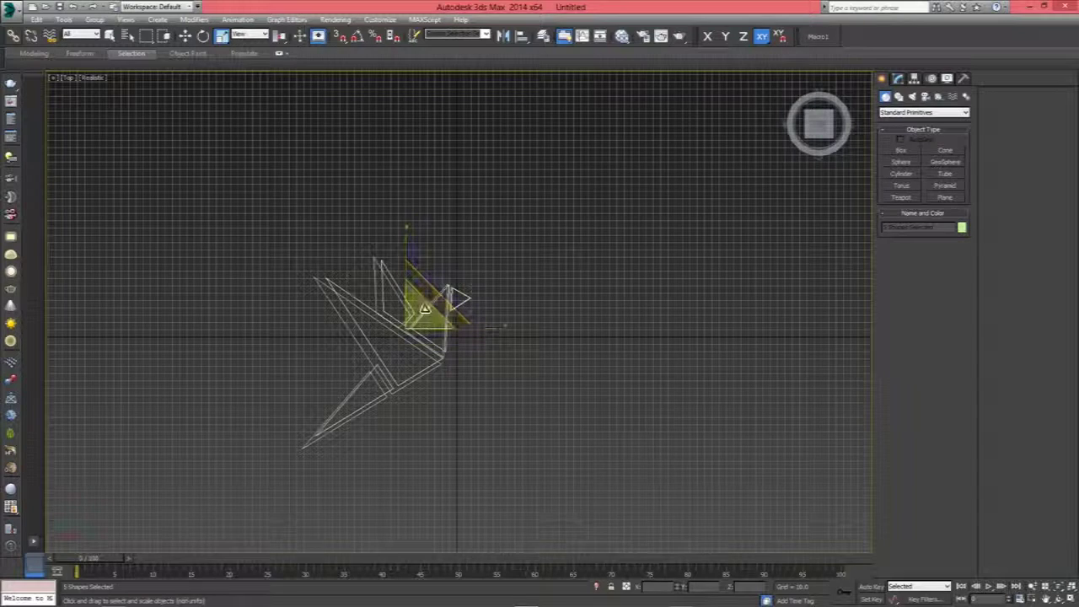
drag(434, 312, 436, 311)
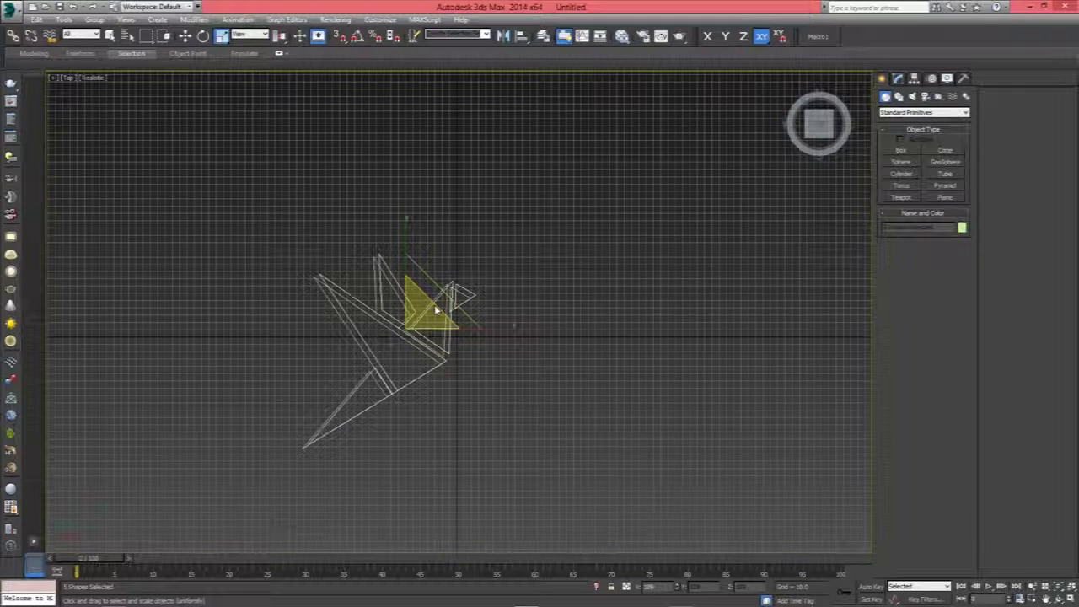
key(w)
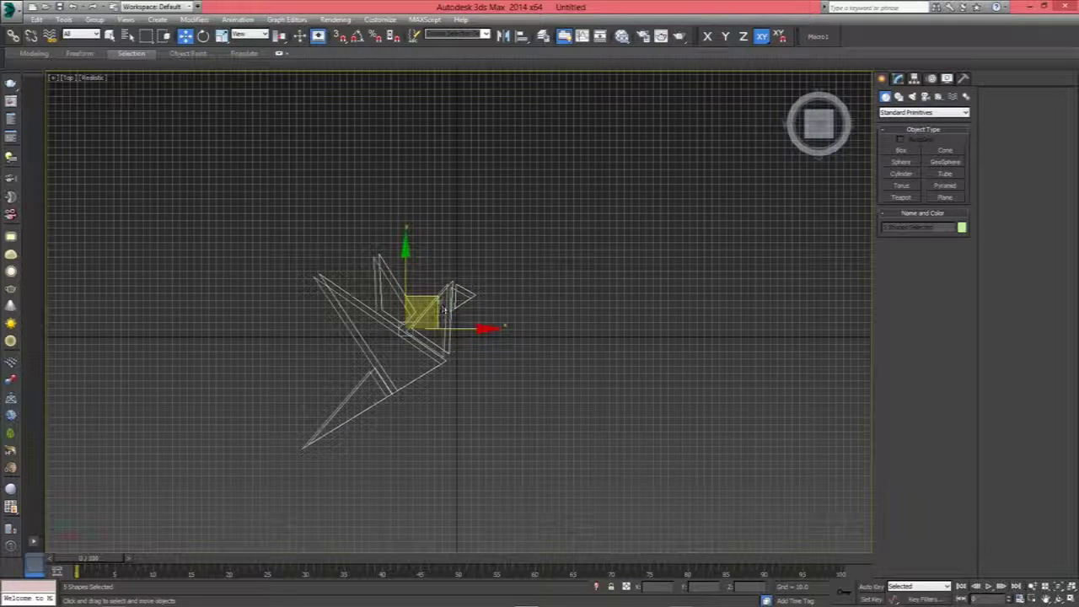
drag(419, 314, 613, 310)
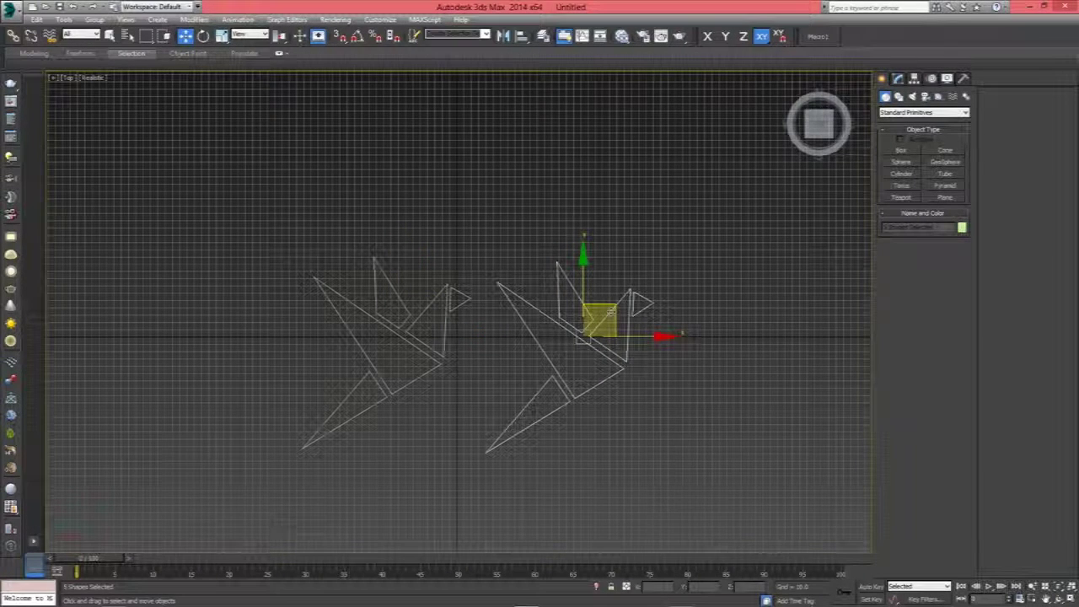
key(p)
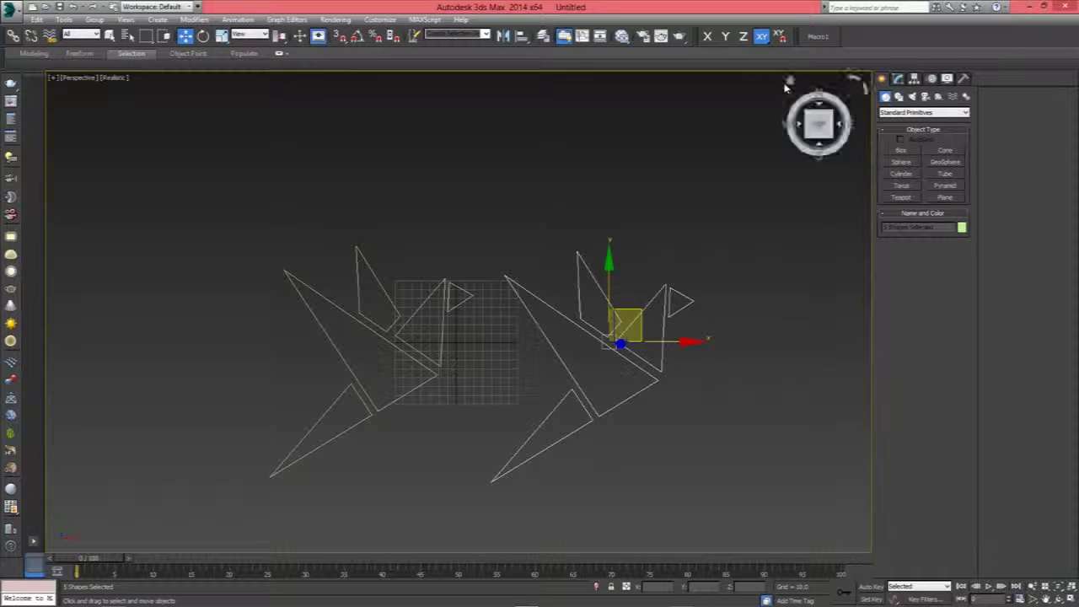
Add an Extrude modifier to the small central triangle
drag(814, 125, 783, 121)
scroll(618, 290, up, 5)
click(619, 290)
scroll(607, 306, down, 5)
scroll(650, 290, up, 3)
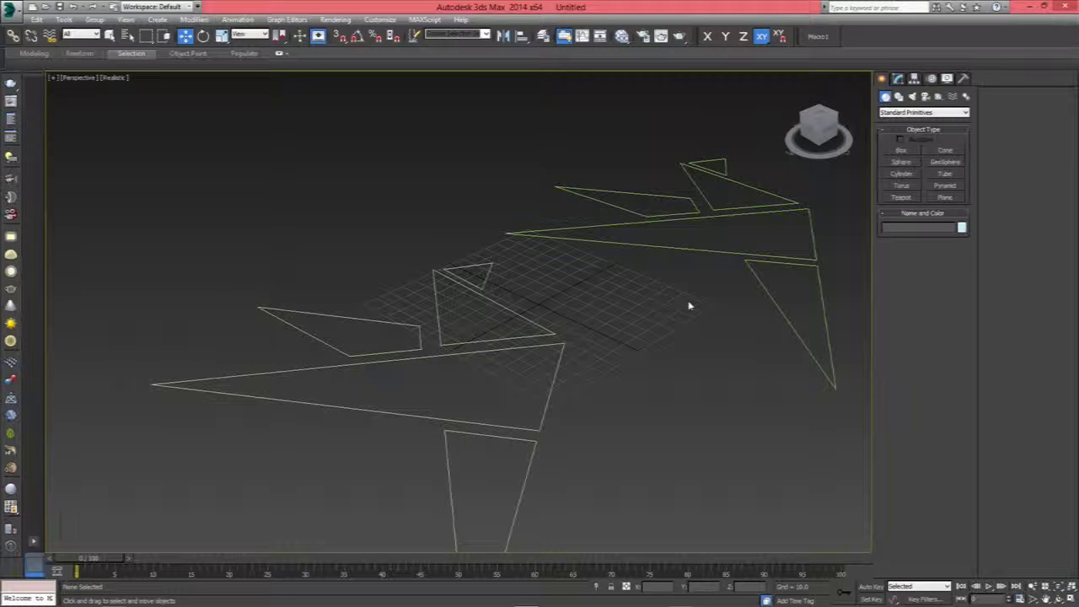
click(487, 276)
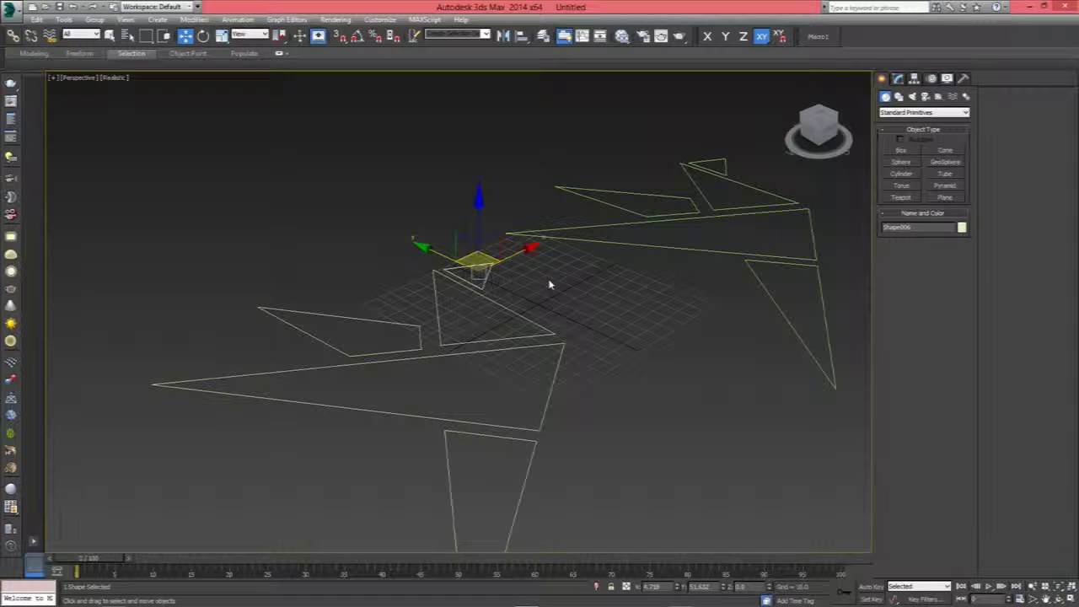
click(898, 78)
click(922, 113)
key(e)
key(x)
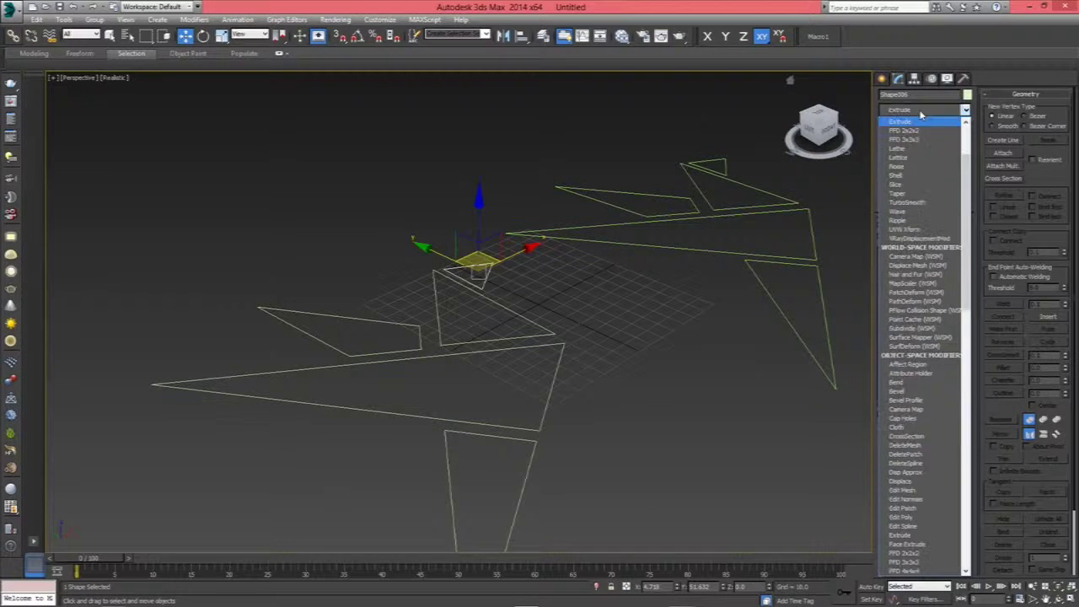
click(918, 124)
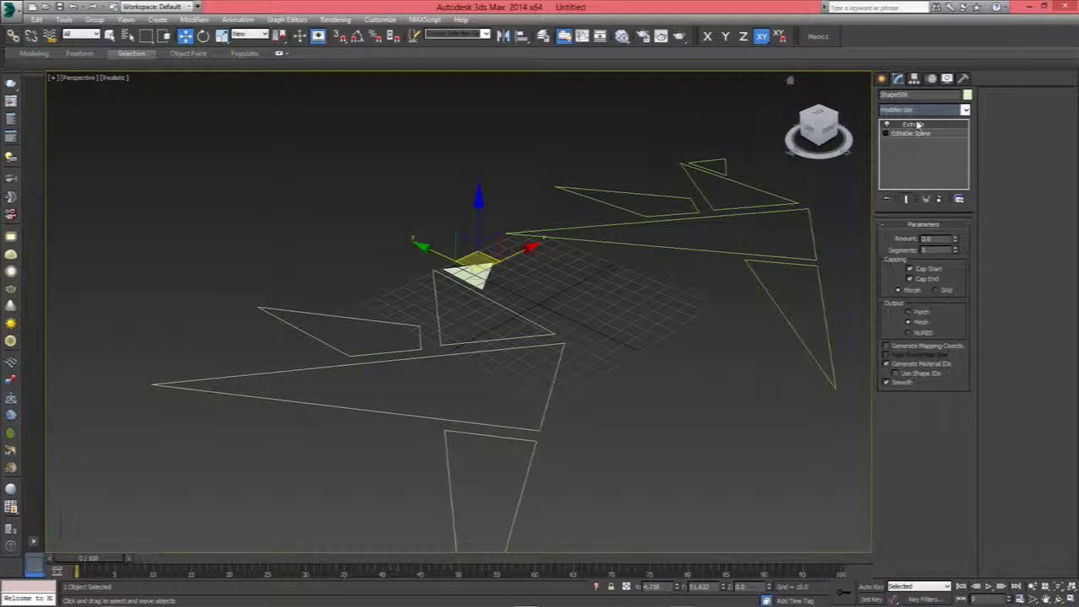
Extrude the top-right triangle too and set the central triangle's Extrude amount to 20
click(723, 173)
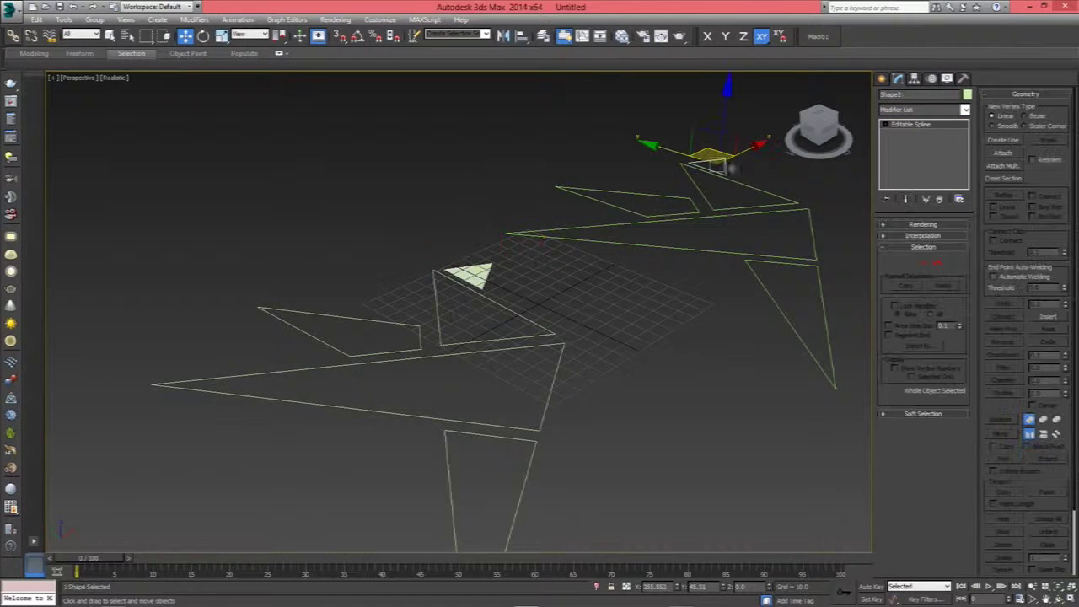
click(966, 110)
click(900, 202)
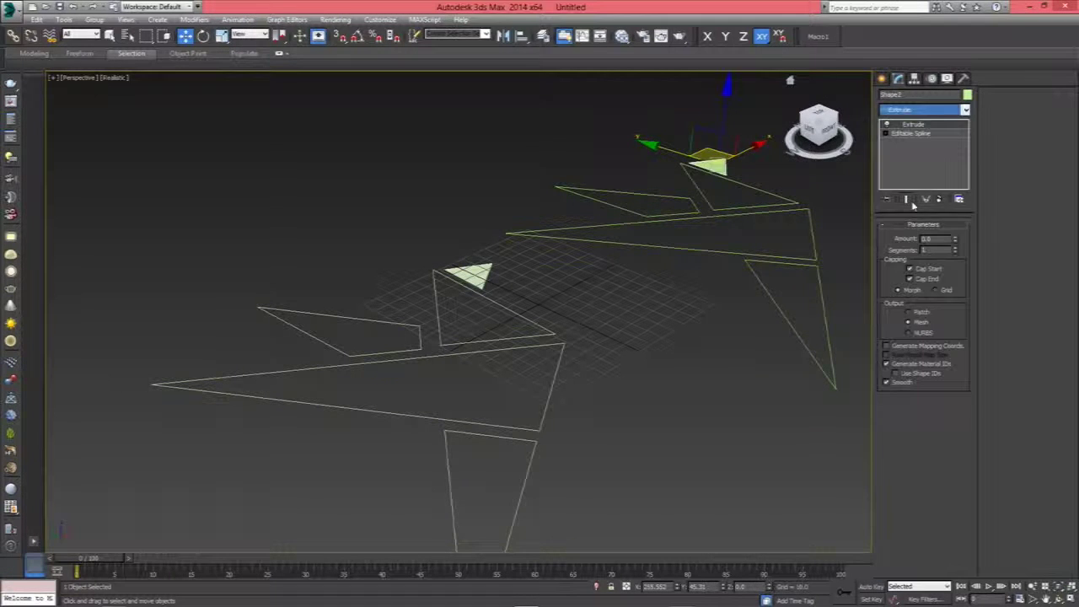
click(469, 274)
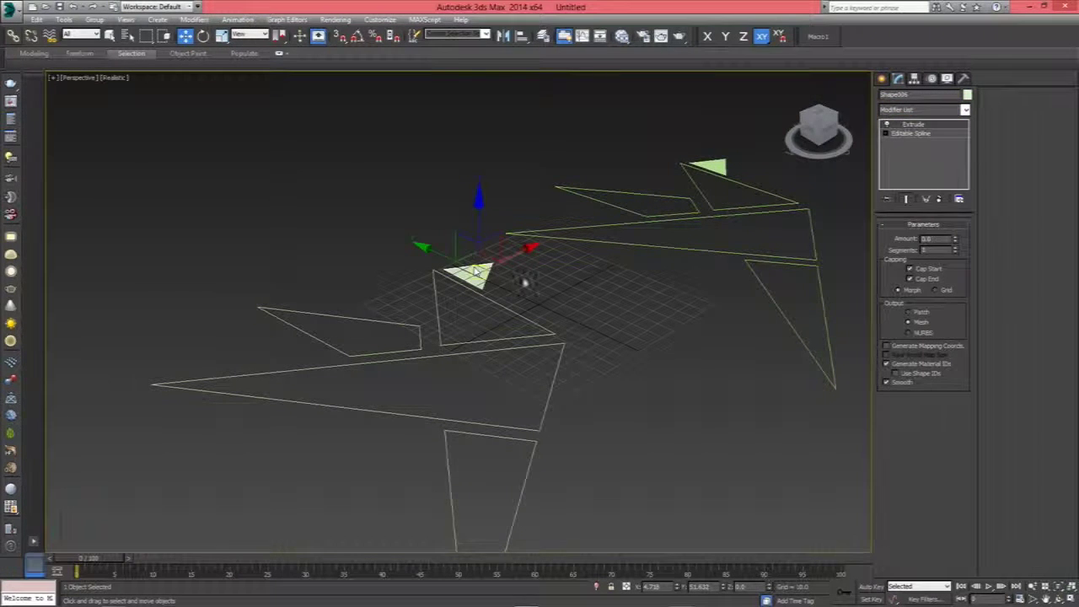
drag(955, 240, 953, 215)
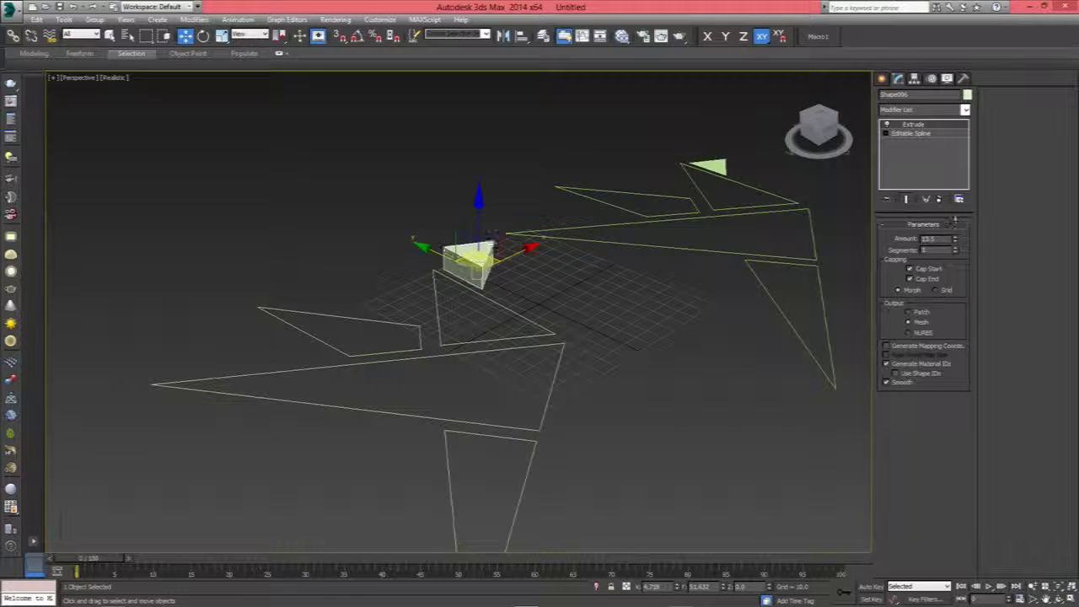
click(943, 240)
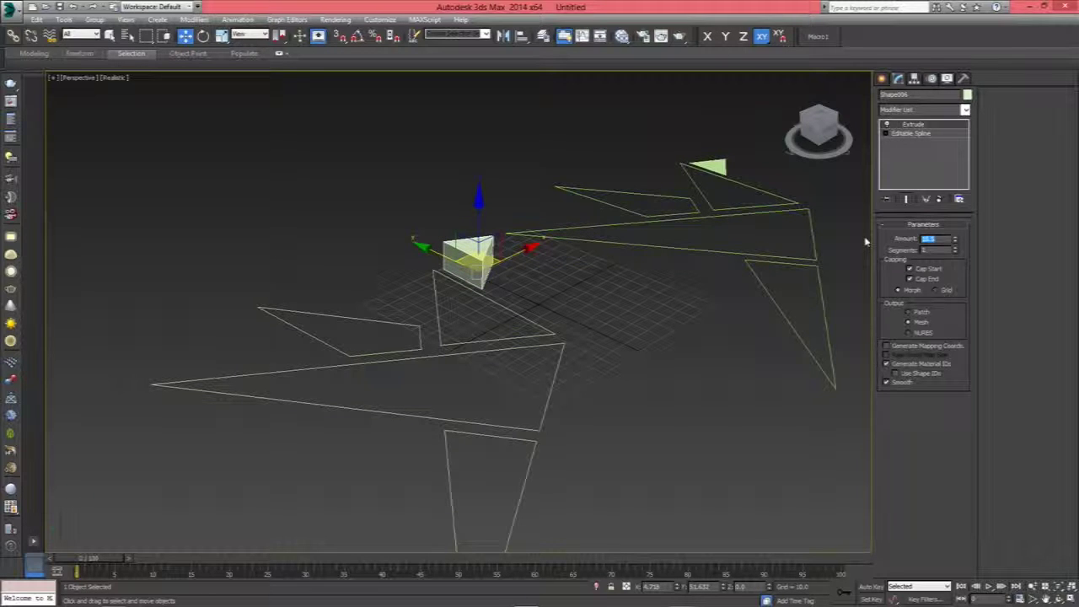
text(20)
key(Return)
Set the top-right triangle's Extrude amount to 20 as well
click(713, 167)
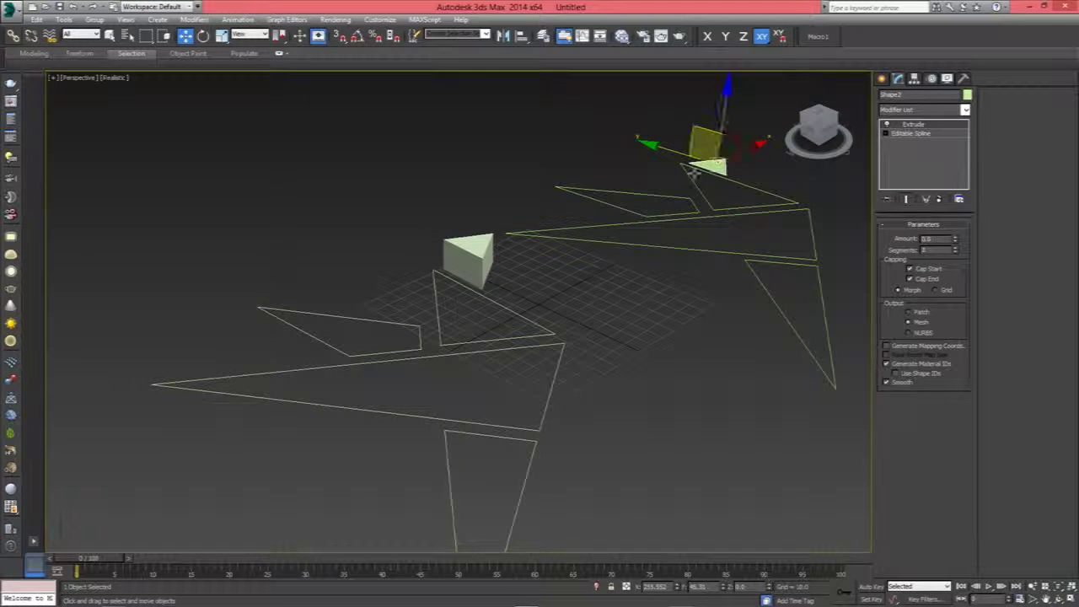
click(935, 238)
text(20)
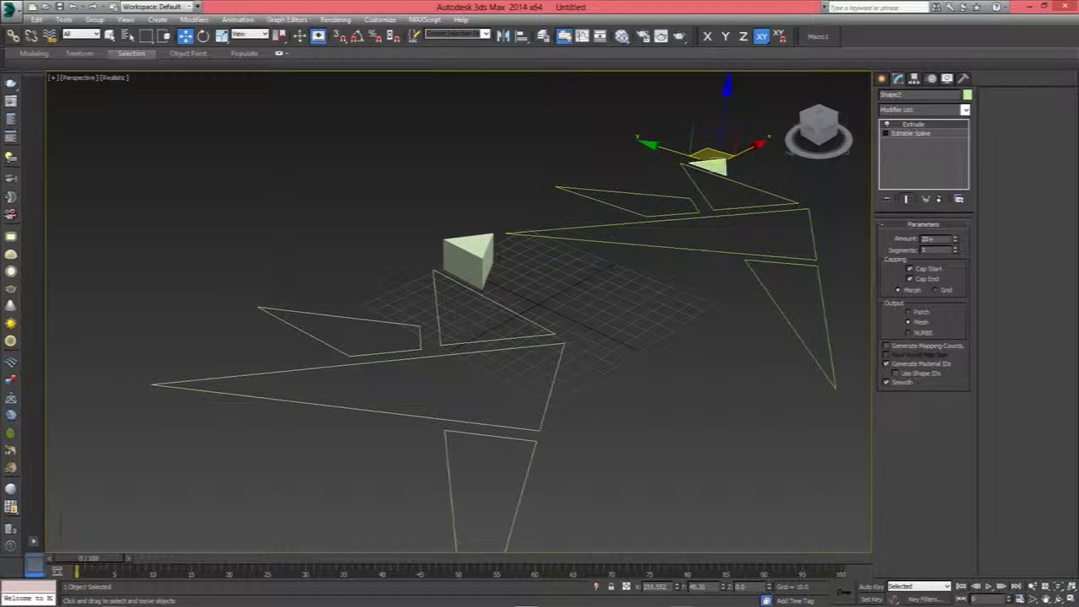
key(Return)
click(688, 252)
Orbit the view and select the small and tall green prisms to inspect them
mouse_move(687, 277)
alt+middle_down()
mouse_move(486, 445)
mouse_move(488, 437)
alt+middle_up()
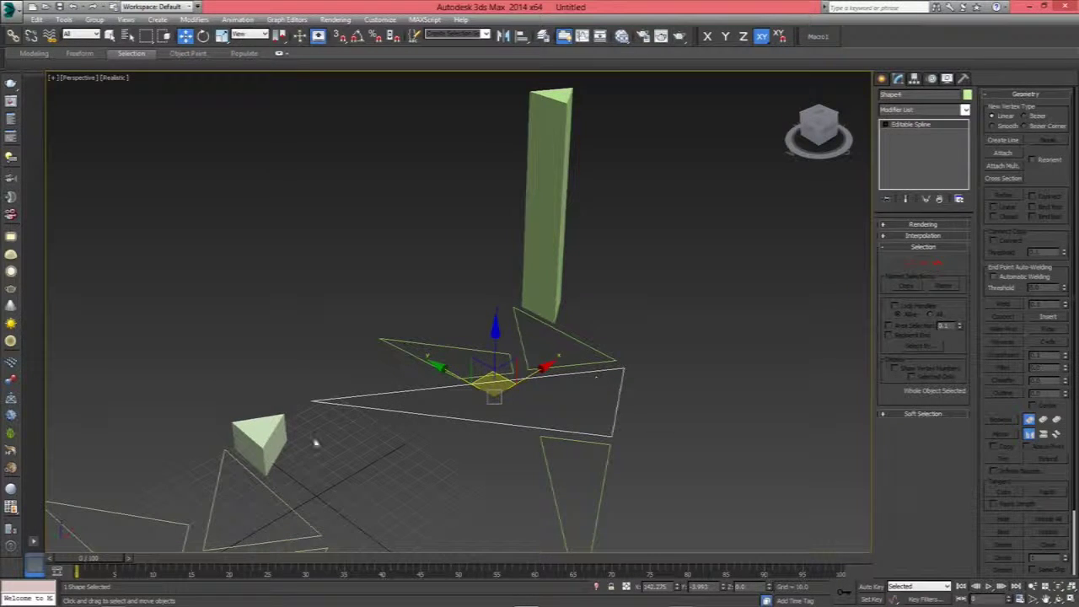
click(270, 430)
click(538, 261)
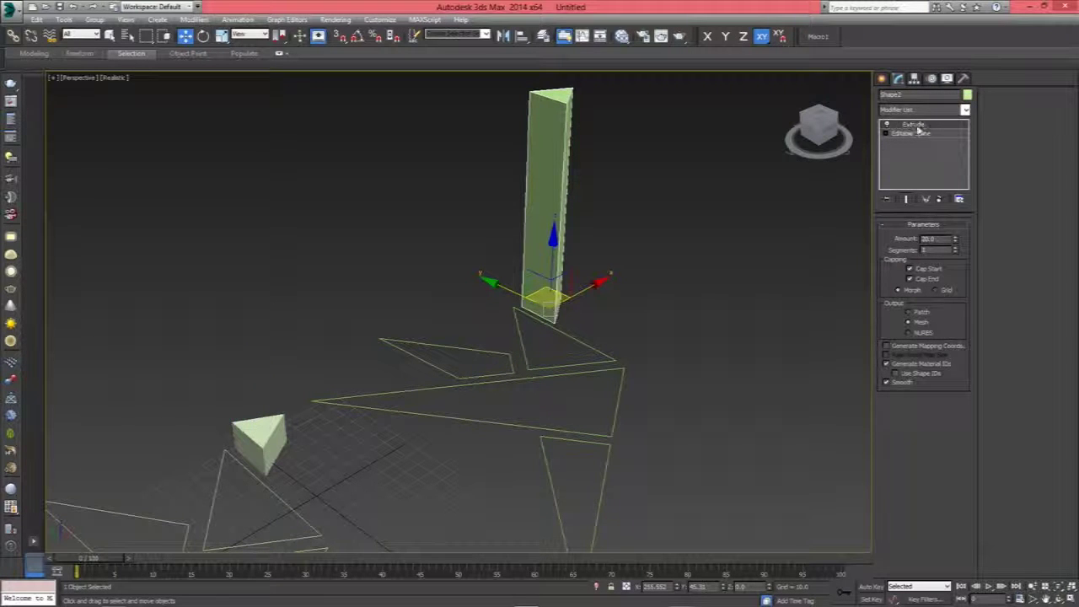
click(263, 437)
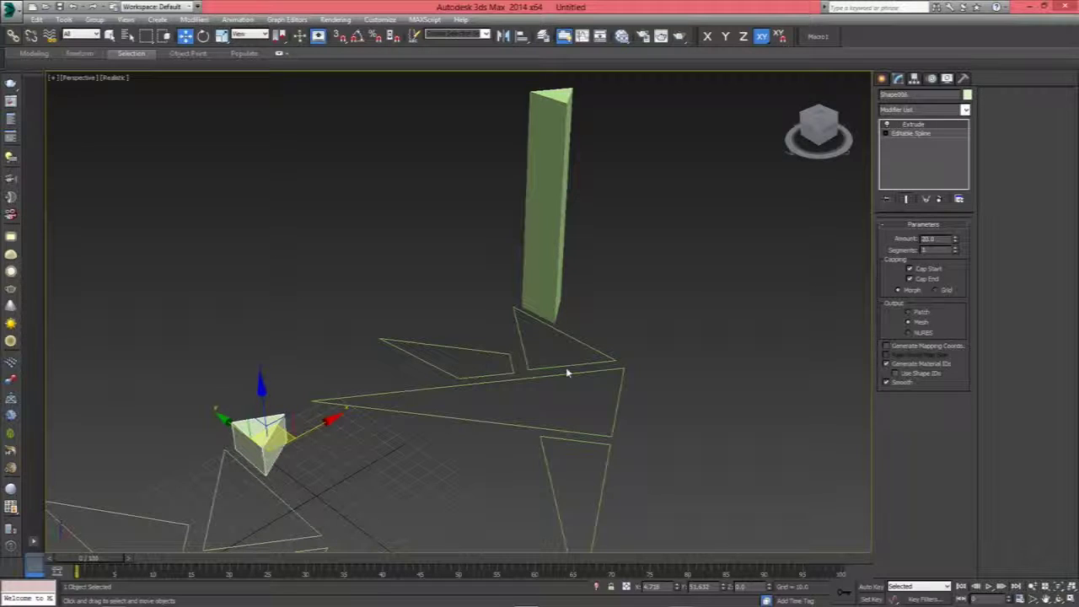
click(552, 246)
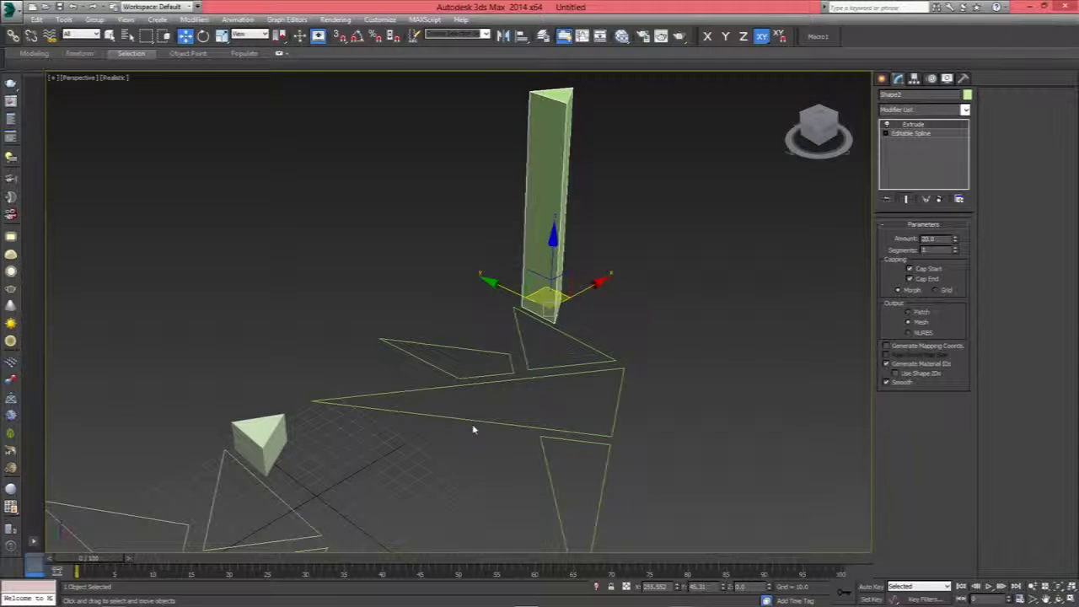
Delete the unwanted line shapes and recentre the remaining outlines
click(430, 491)
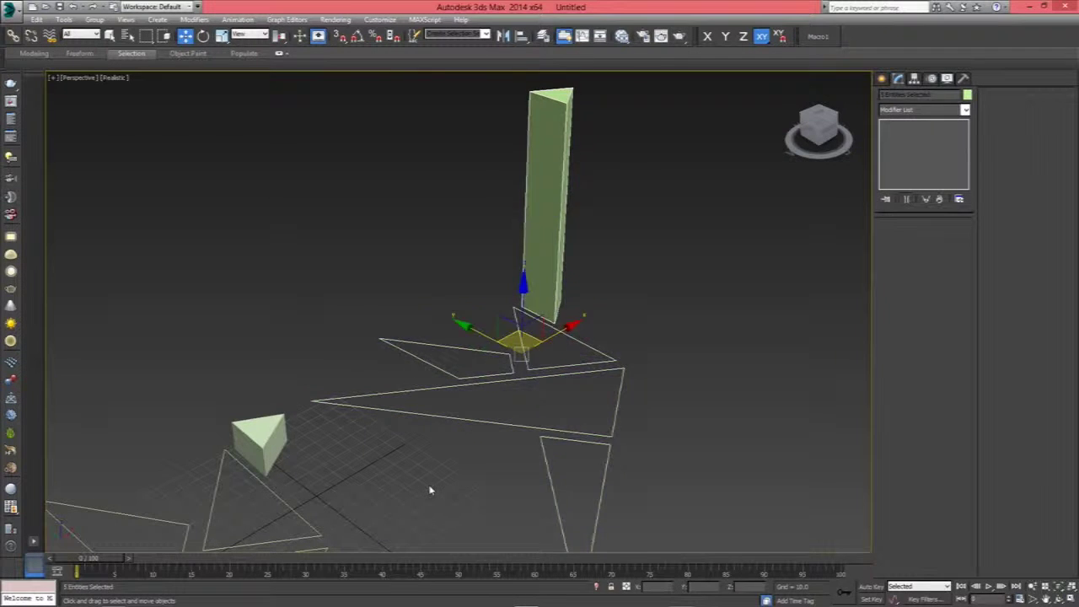
key(Delete)
middle_drag(234, 482, 484, 263)
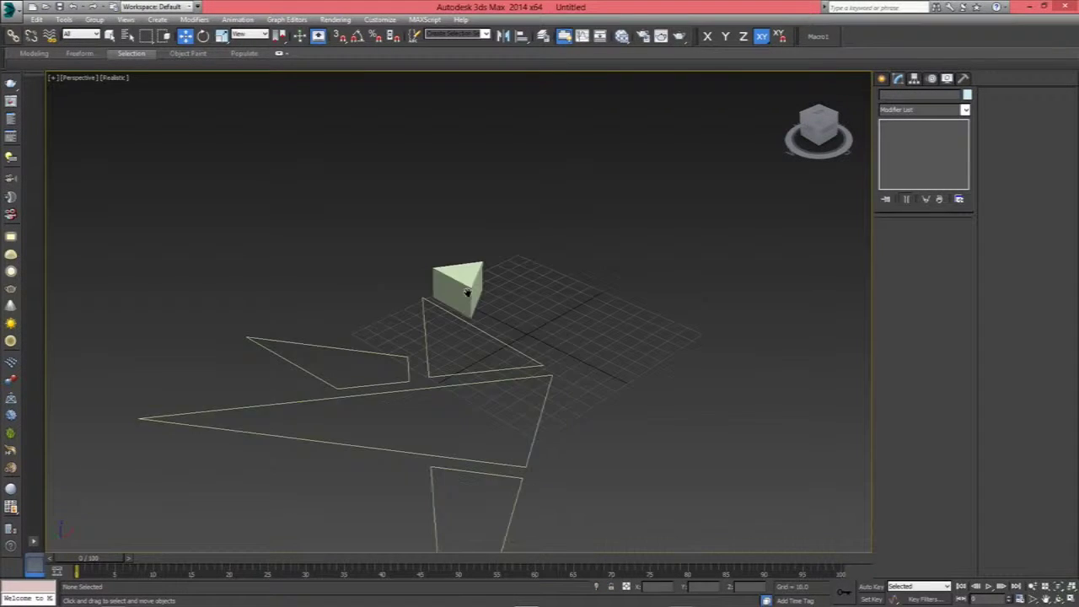
Extrude the four marquee-selected outline shapes together at 20 and view them at an angle
drag(390, 289, 585, 443)
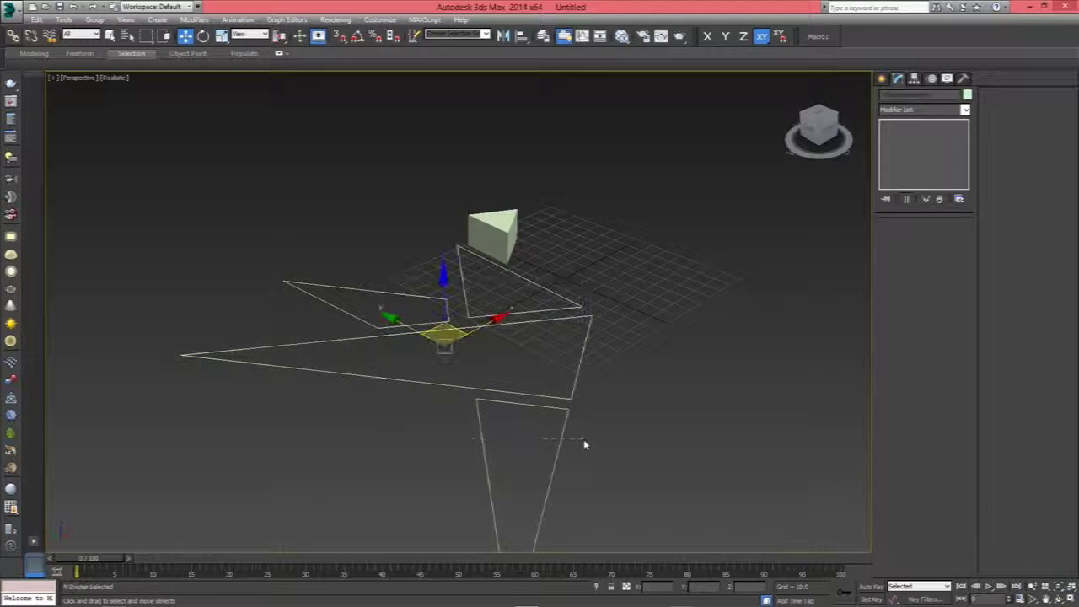
click(910, 118)
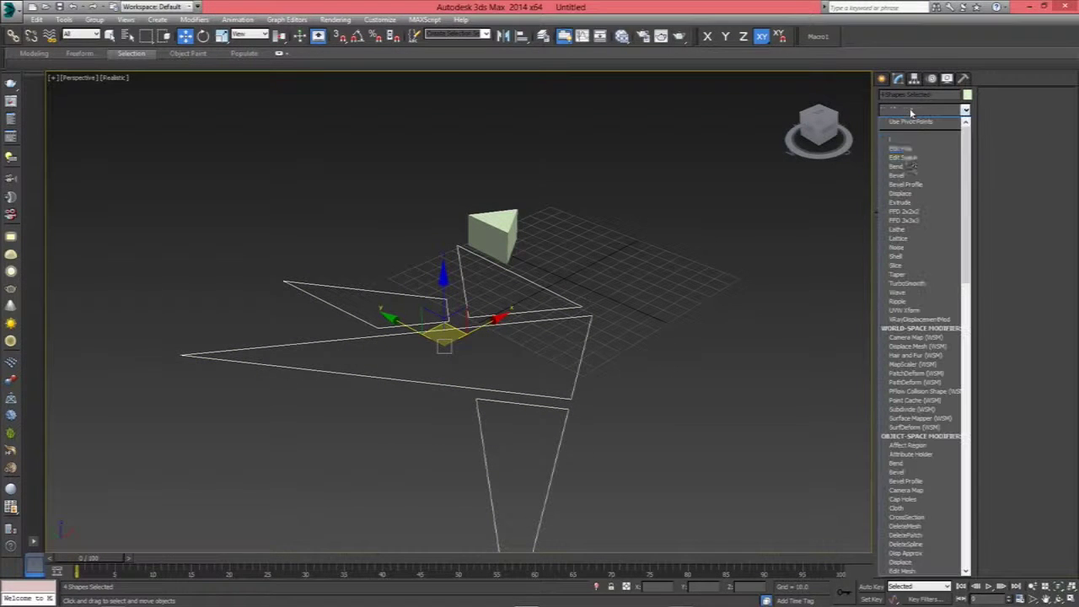
click(908, 210)
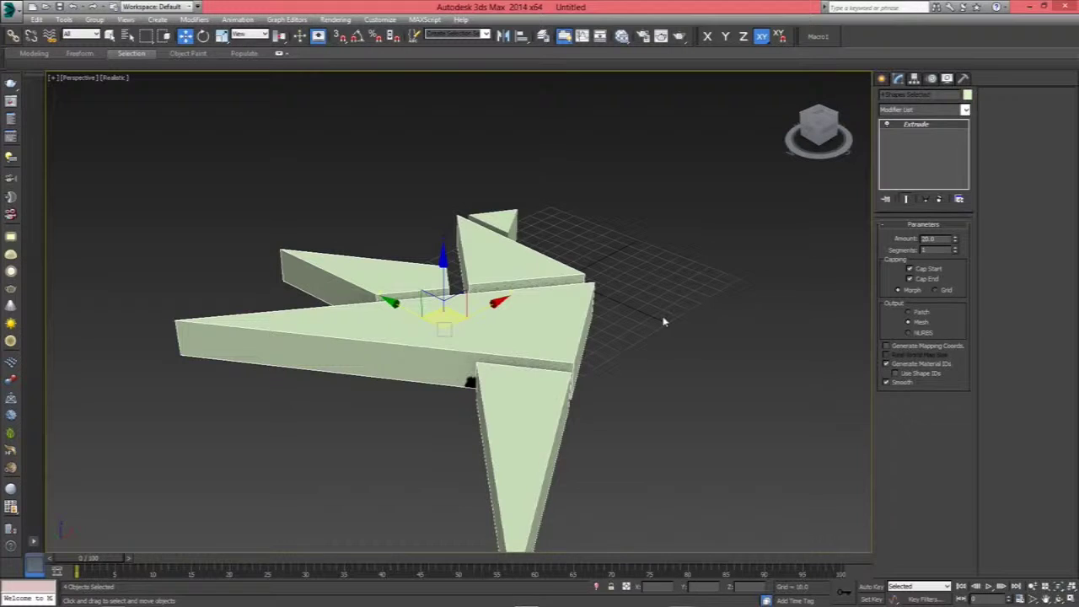
alt+middle_drag(694, 288, 620, 299)
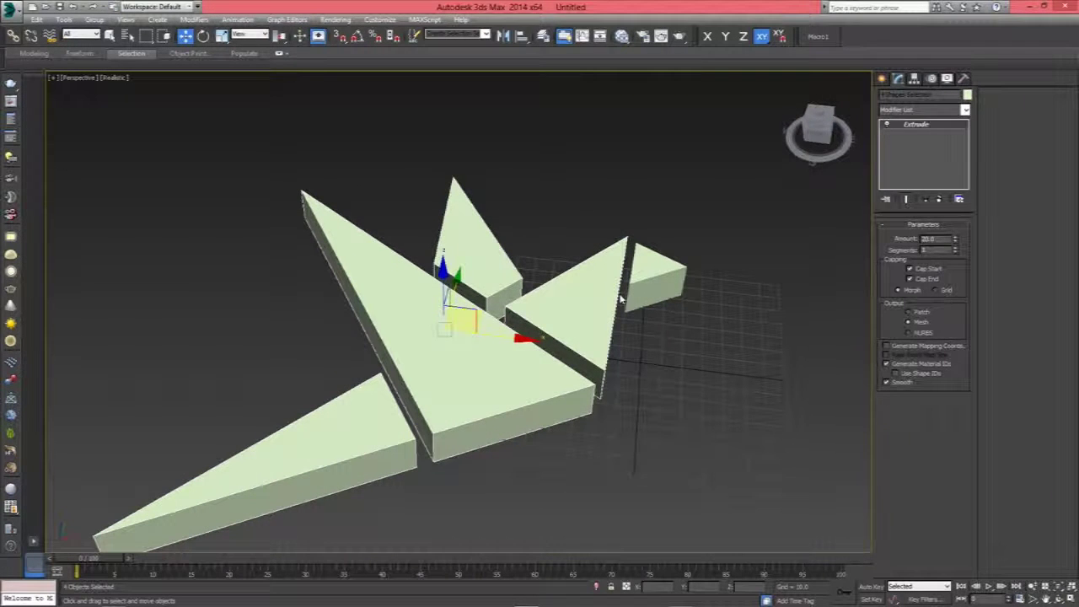
click(651, 276)
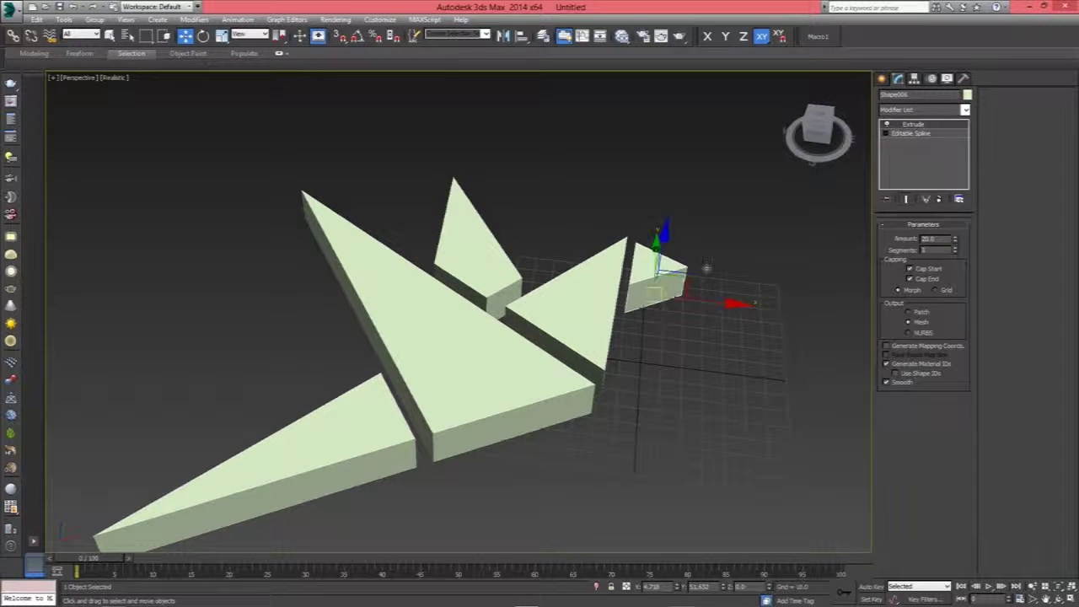
Click through the extruded triangle pieces one by one while orbiting around them
click(571, 315)
click(511, 278)
click(504, 335)
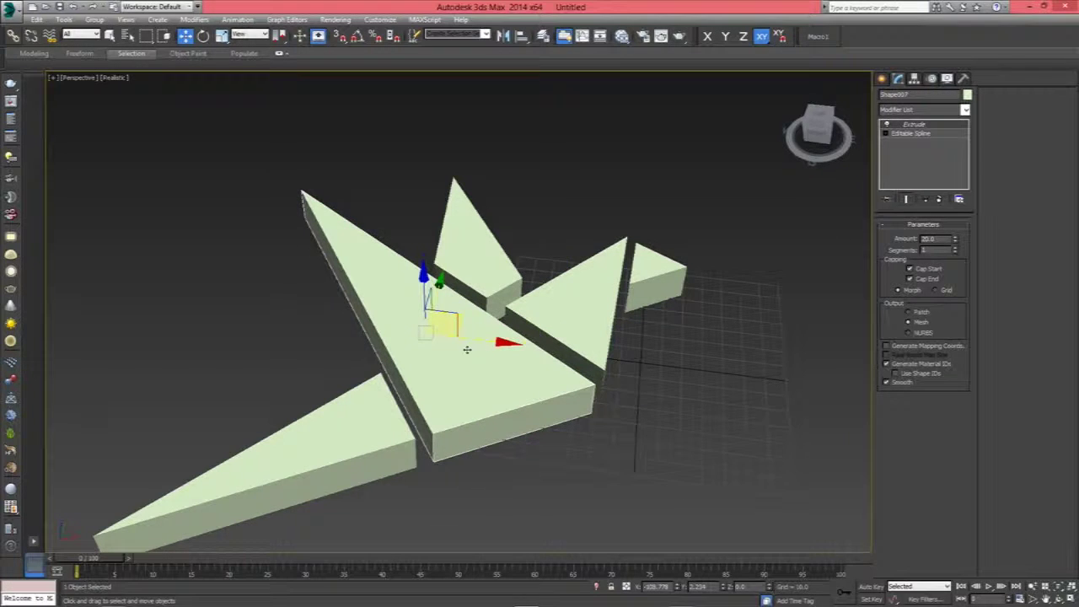
click(369, 411)
mouse_move(658, 395)
alt+middle_down()
mouse_move(641, 362)
mouse_move(598, 350)
mouse_move(593, 324)
mouse_move(627, 338)
mouse_move(607, 316)
mouse_move(575, 310)
mouse_move(578, 355)
alt+middle_up()
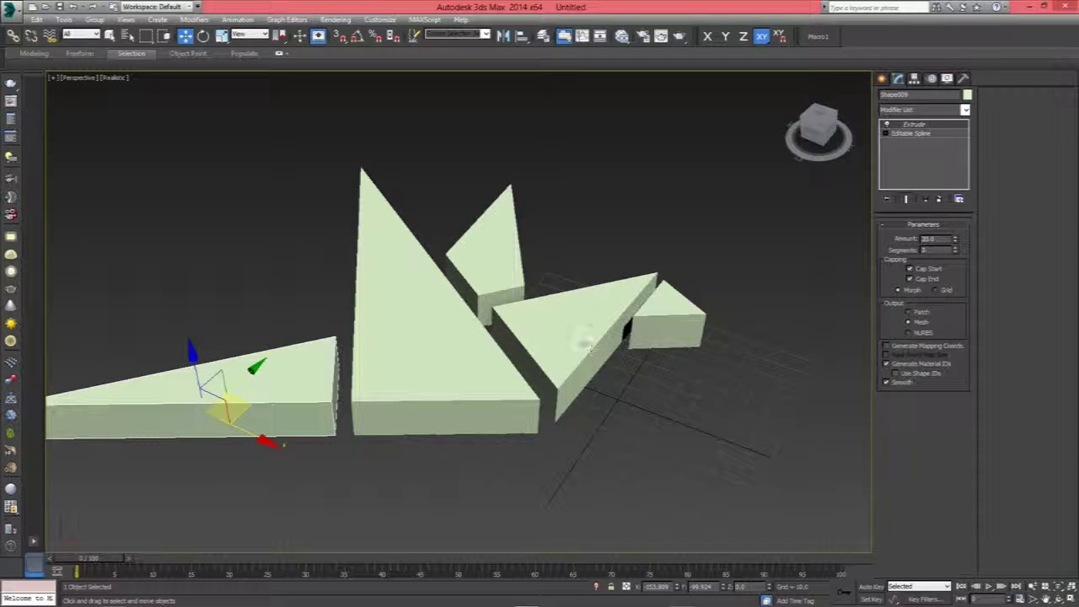
mouse_move(674, 393)
alt+middle_down()
mouse_move(656, 378)
mouse_move(665, 393)
mouse_move(687, 374)
mouse_move(633, 357)
mouse_move(560, 412)
alt+middle_up()
click(641, 363)
Orbit to look down on the pieces, zoom in, and deselect them
mouse_move(626, 397)
alt+middle_down()
mouse_move(640, 320)
mouse_move(666, 337)
mouse_move(654, 208)
alt+middle_up()
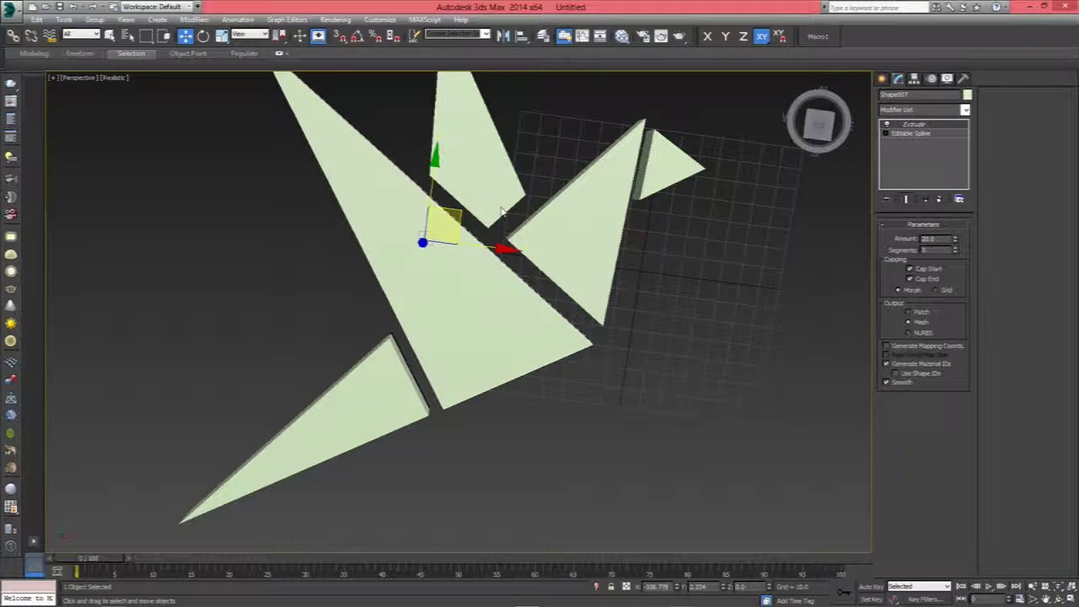
scroll(652, 217, up, 2)
scroll(647, 253, up, 2)
scroll(640, 329, up, 2)
mouse_move(640, 328)
alt+middle_down()
mouse_move(619, 340)
mouse_move(634, 303)
alt+middle_up()
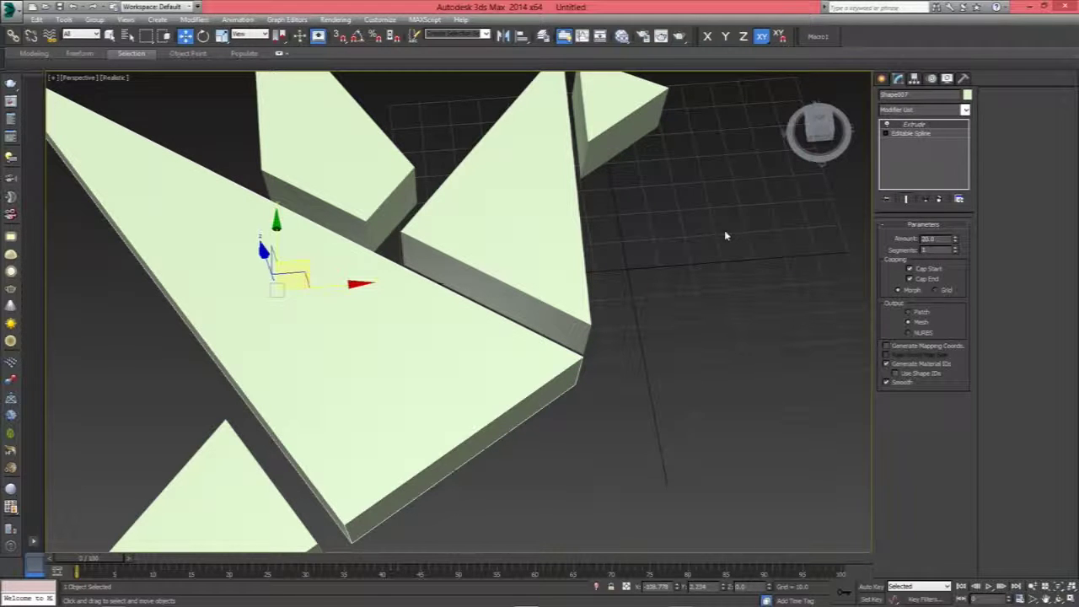
click(637, 262)
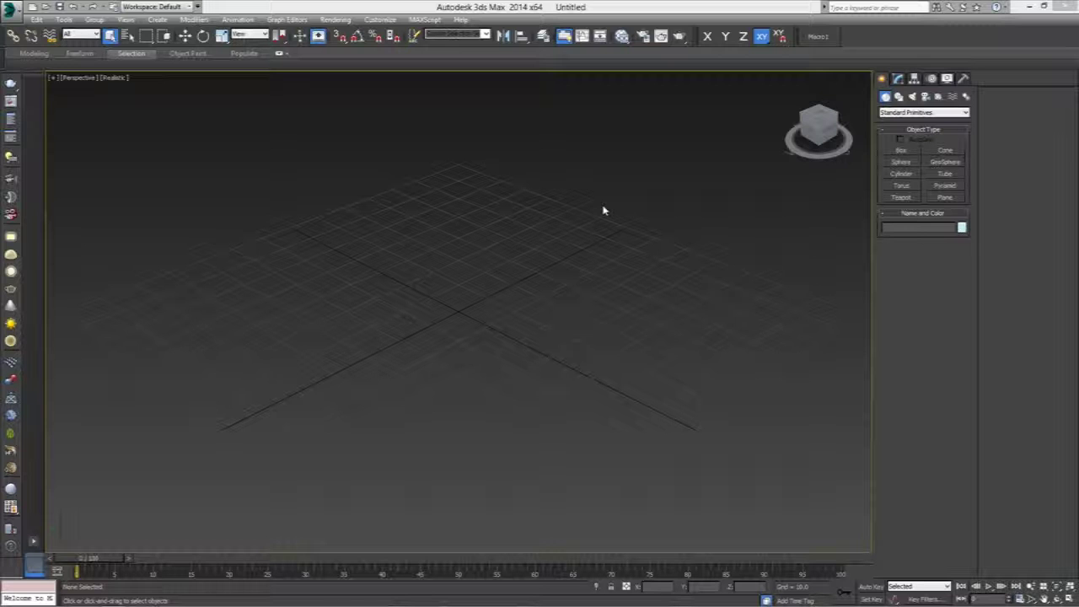
Switch from 3ds Max to Adobe Illustrator with Alt+Tab
key(alt+Tab)
key(alt+Tab)
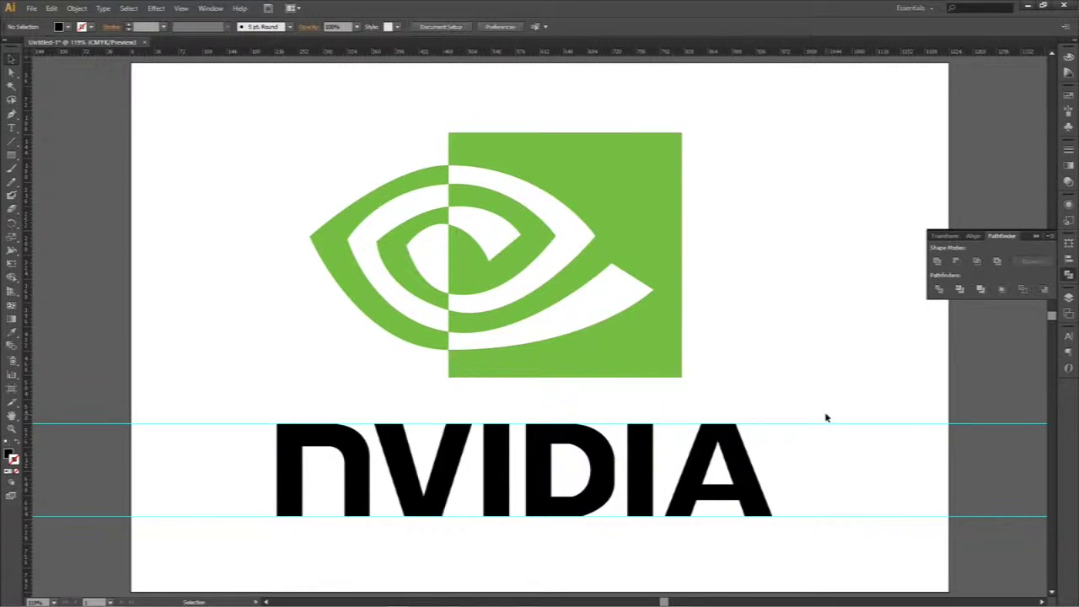
drag(793, 445, 254, 476)
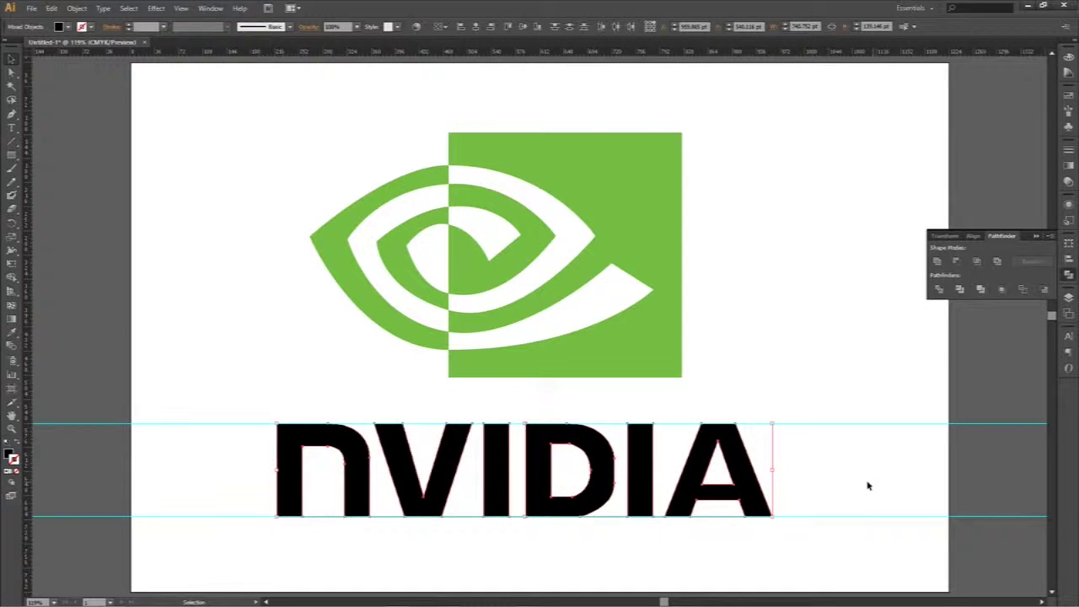
click(372, 411)
drag(227, 447, 774, 479)
drag(797, 448, 234, 481)
click(802, 450)
drag(793, 442, 229, 459)
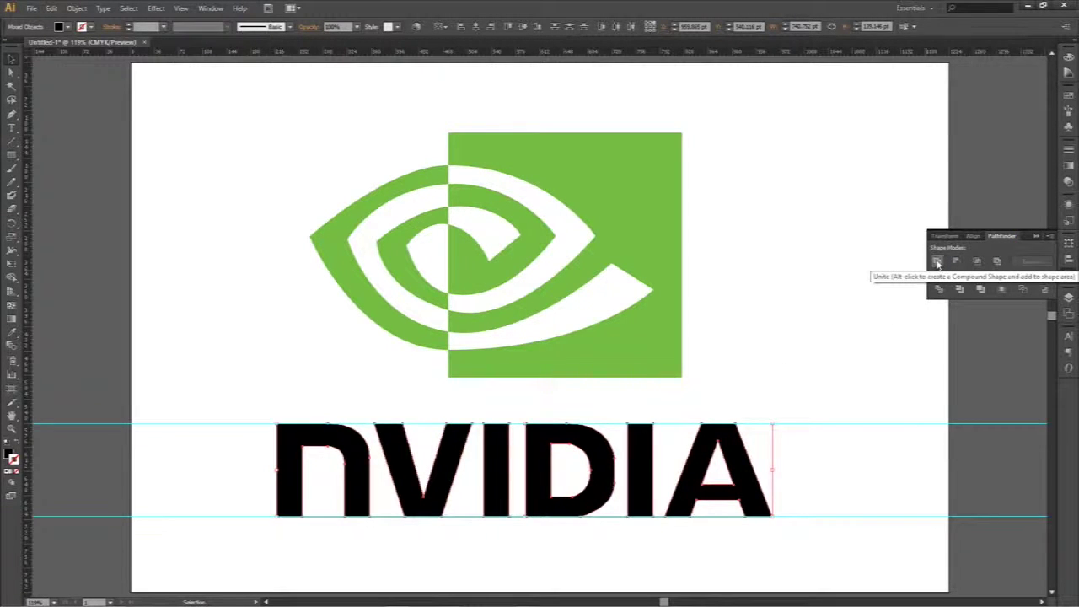
mouse_move(703, 121)
mouse_down()
mouse_move(237, 387)
mouse_move(309, 382)
mouse_up()
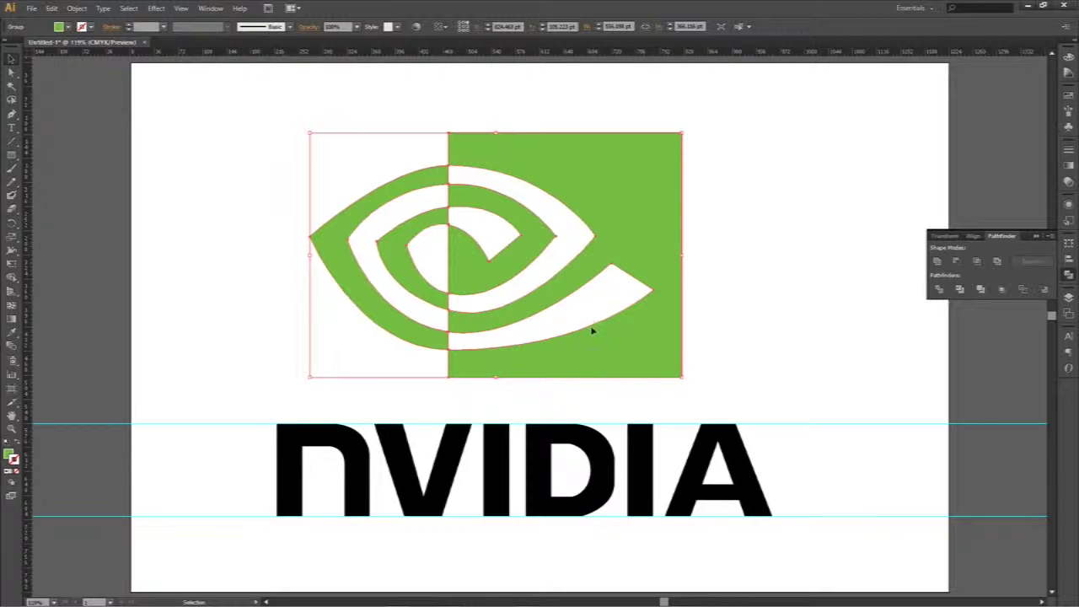
With Direct Selection, test-pull the two crescent paths and undo the moves
click(238, 221)
key(a)
drag(368, 206, 228, 206)
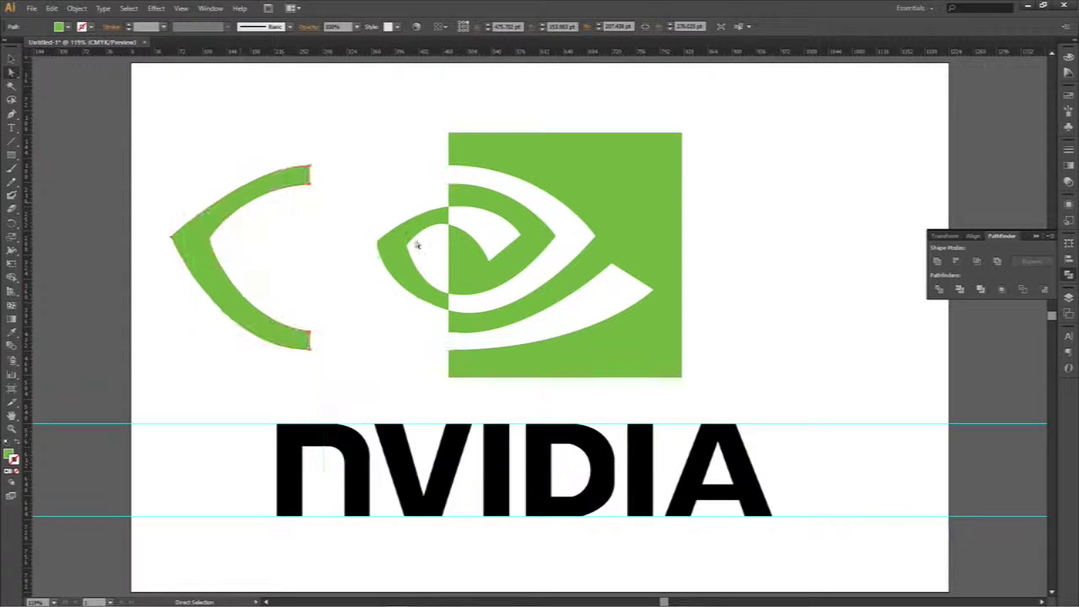
drag(390, 244, 319, 245)
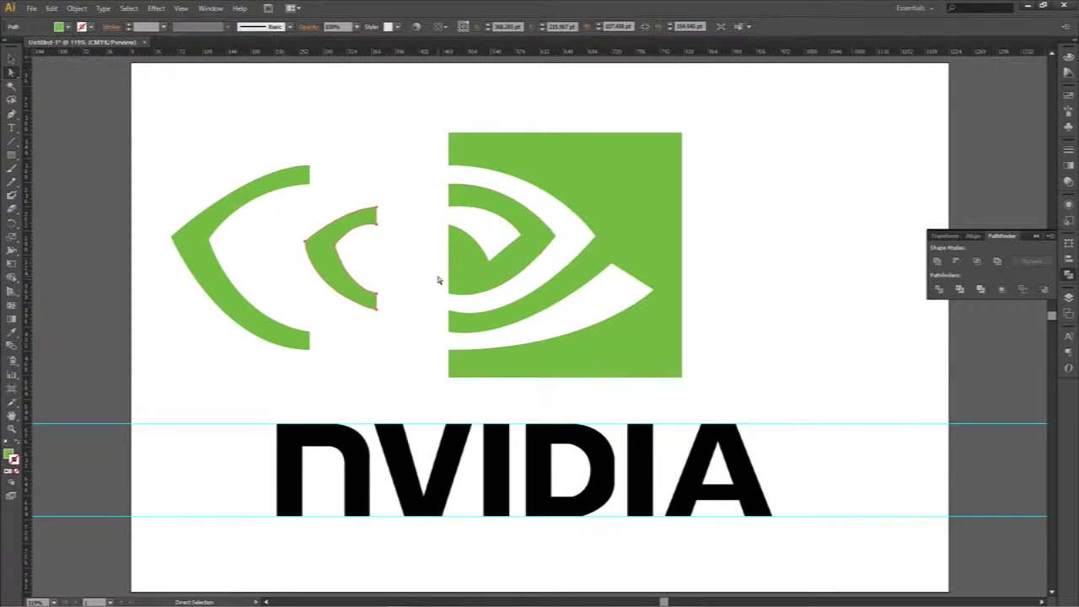
key(ctrl+z)
key(ctrl+z)
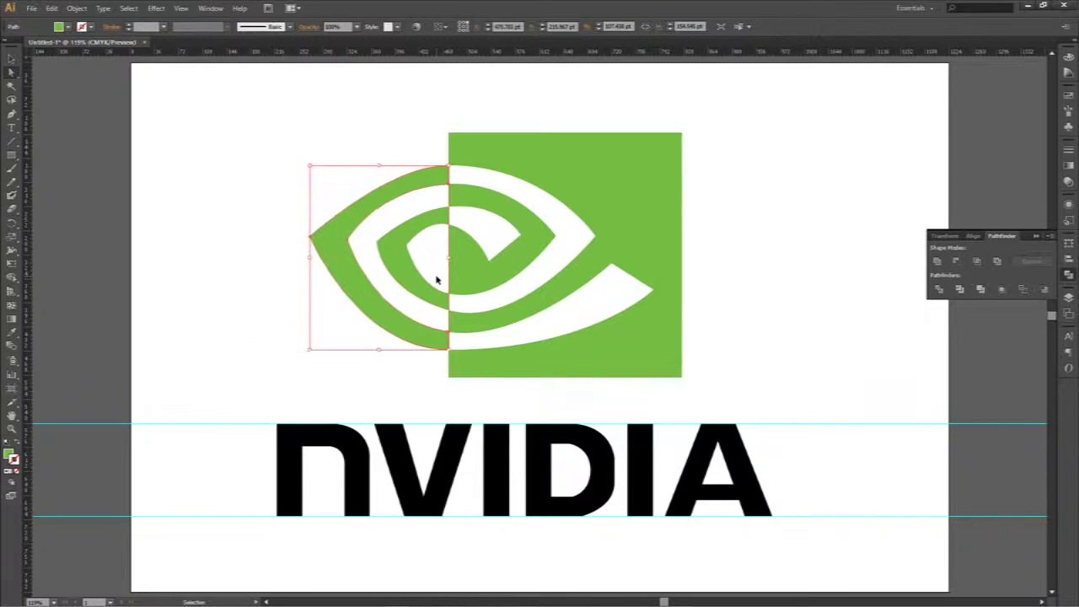
shift+click(617, 264)
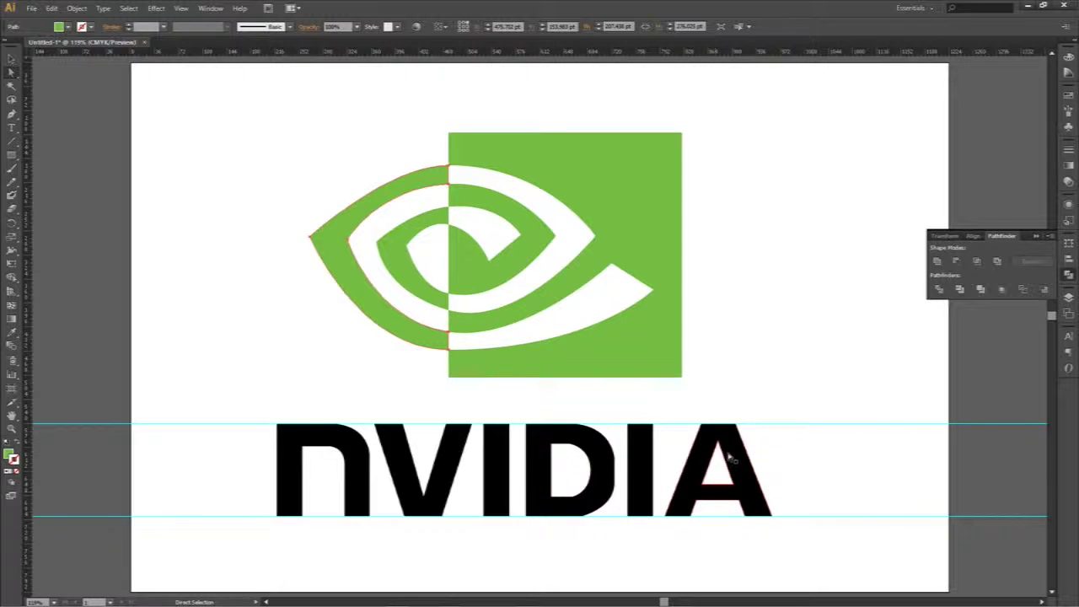
Select the whole eye logo and eyedropper the black fill from the NVIDIA text onto it
key(v)
drag(720, 133, 267, 374)
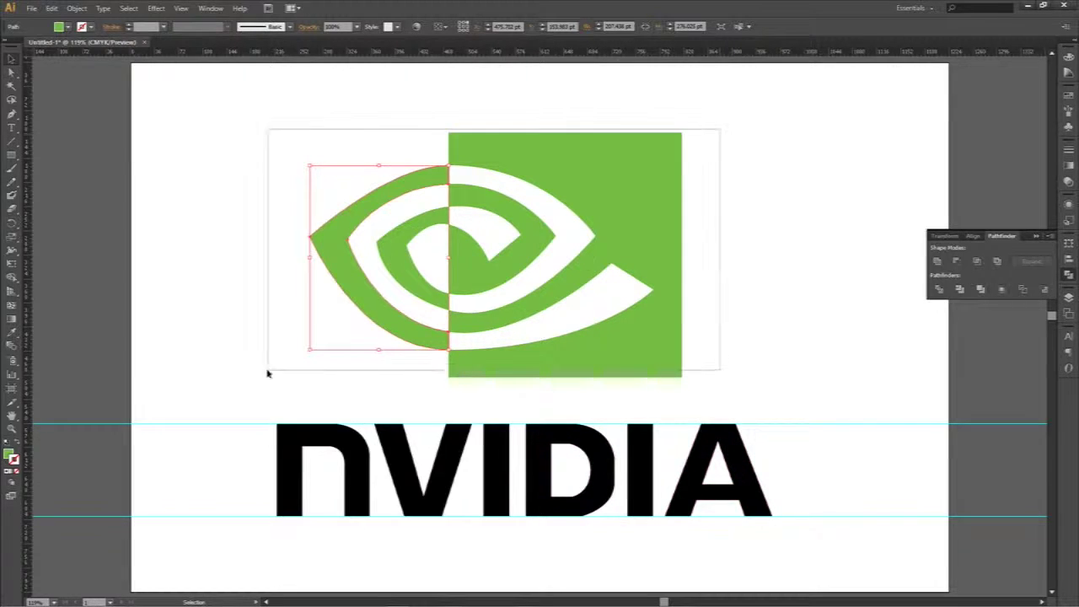
key(i)
click(519, 438)
key(v)
click(715, 306)
key(ctrl+minus)
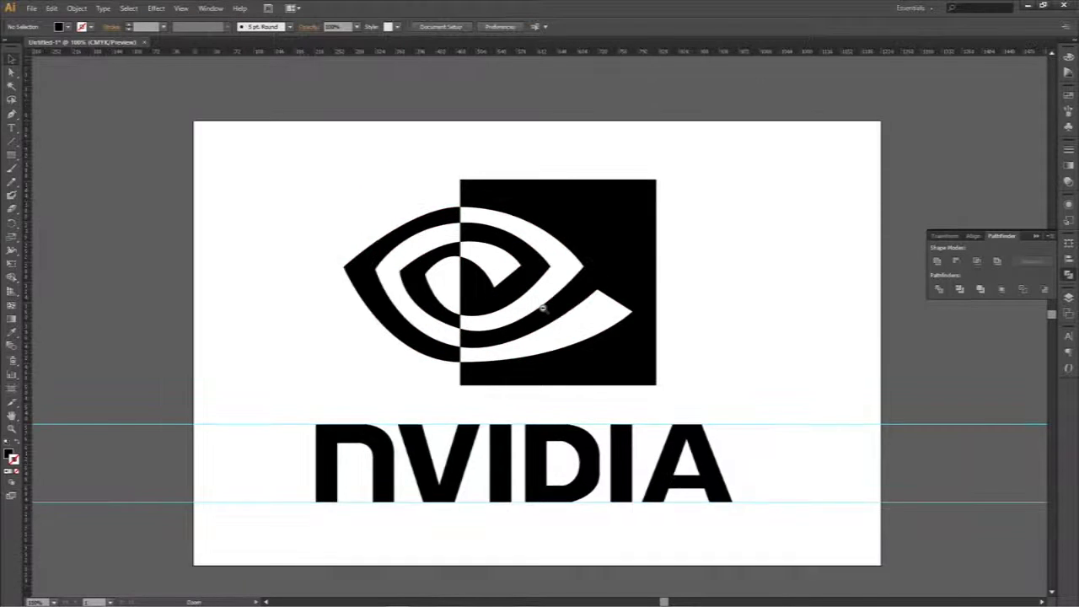
Select all artwork and scale it up around its centre in two passes, zooming out to 12.5%
key(ctrl+minus)
key(ctrl+minus)
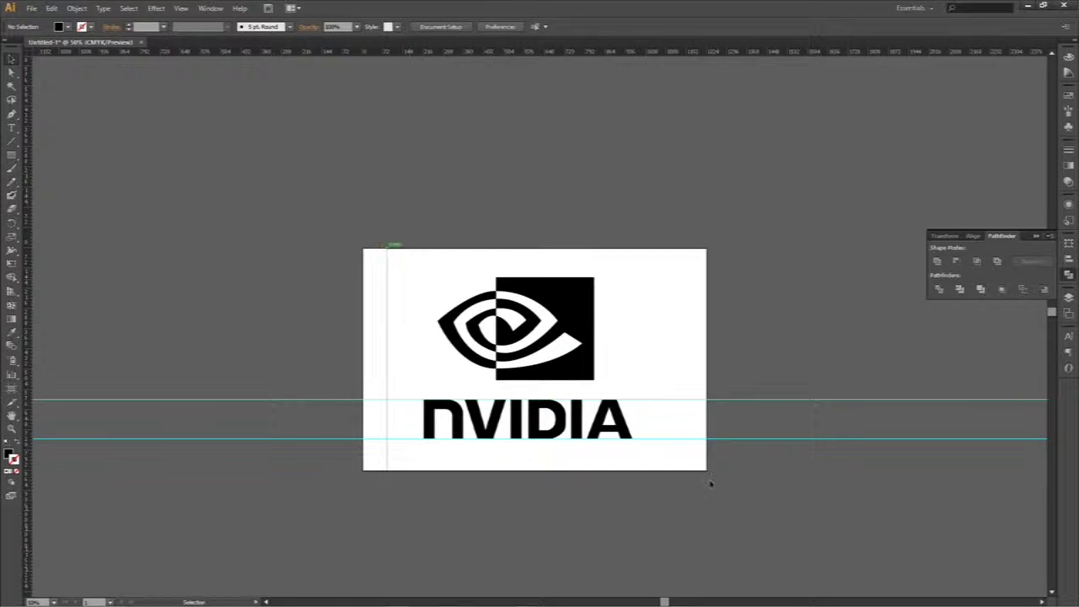
key(ctrl+a)
alt+shift+drag(423, 278, 255, 149)
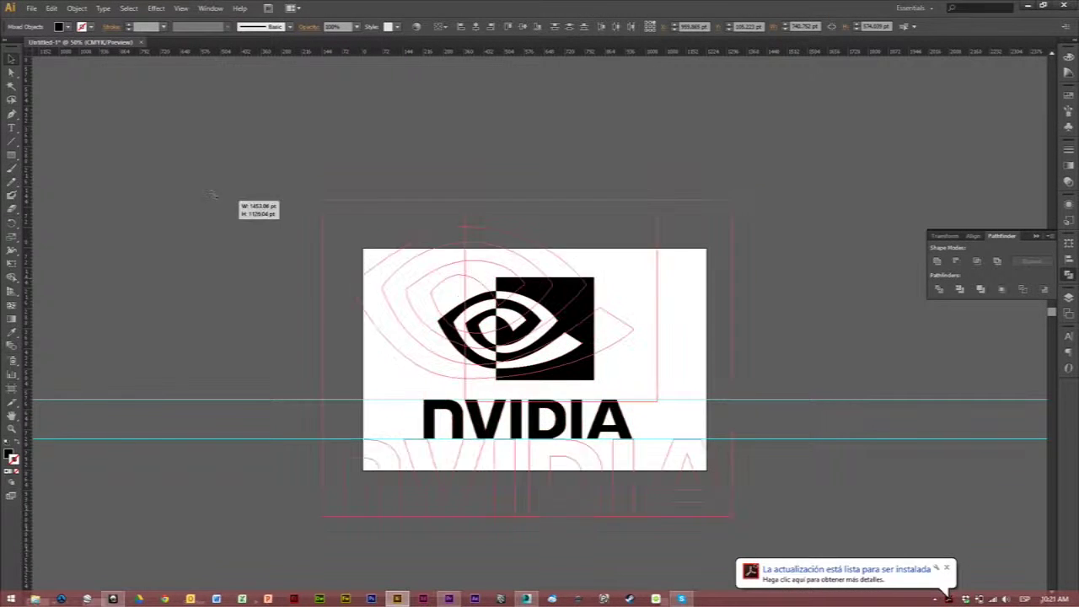
key(ctrl+minus)
key(ctrl+minus)
key(ctrl+minus)
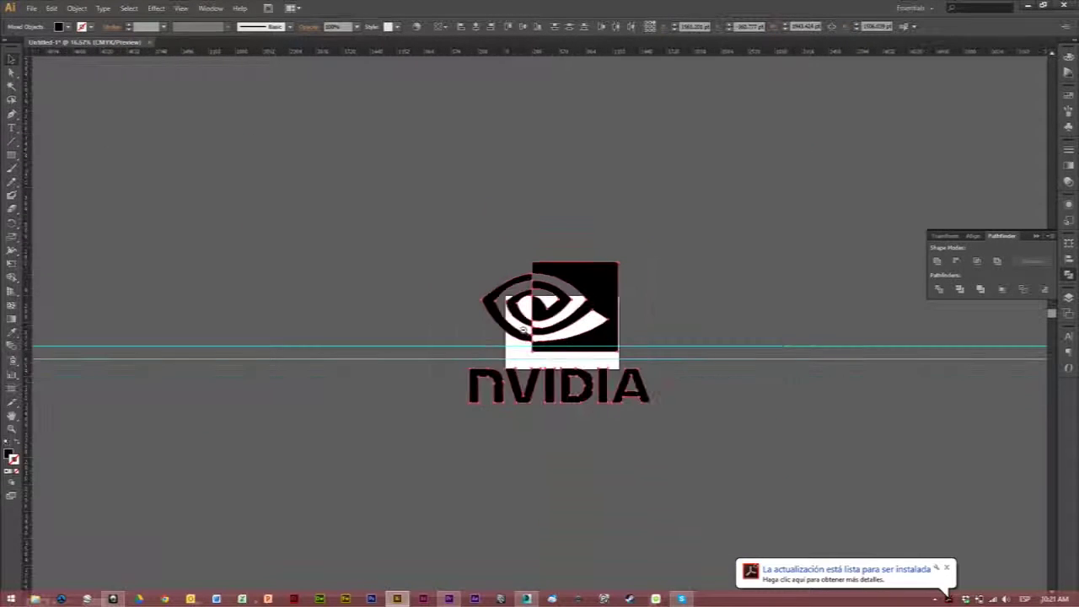
key(ctrl+minus)
alt+shift+drag(499, 274, 347, 179)
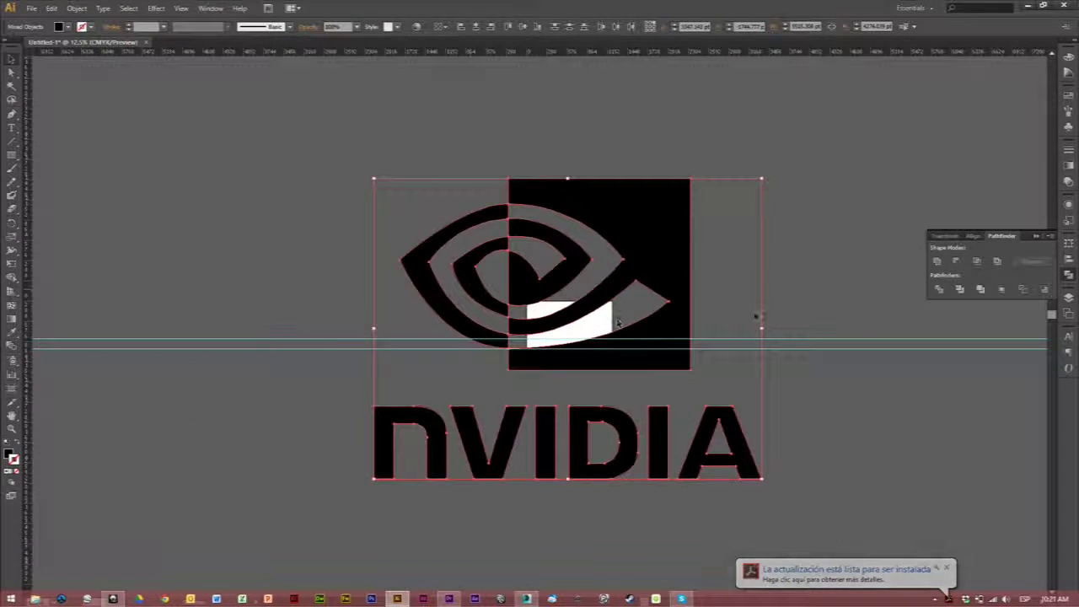
click(34, 9)
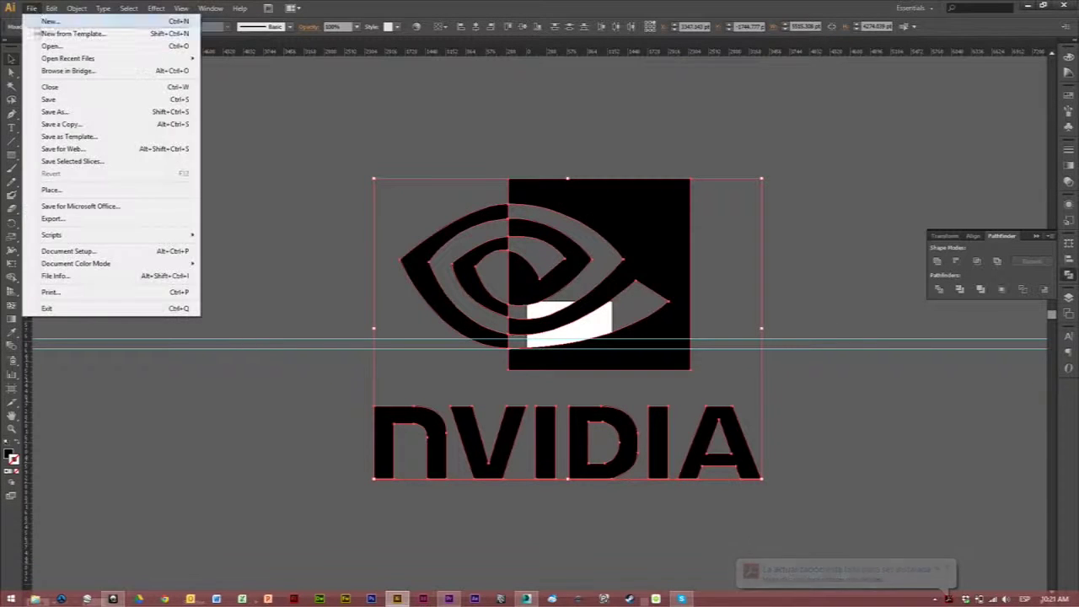
Save the document under the new name LogoEnvidiaVer3.ai
click(68, 116)
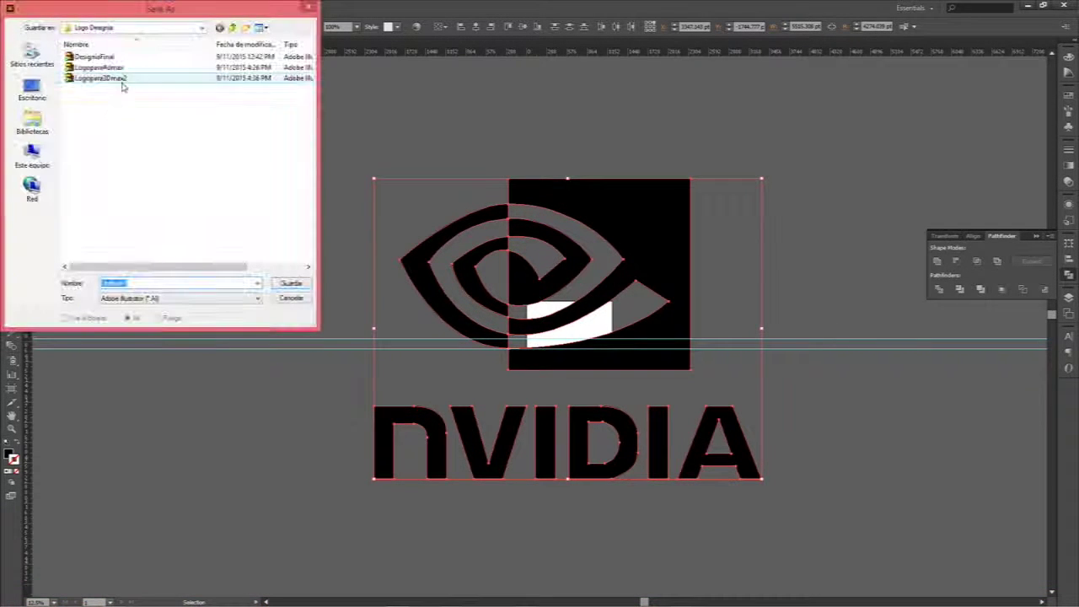
click(134, 283)
double_click(134, 283)
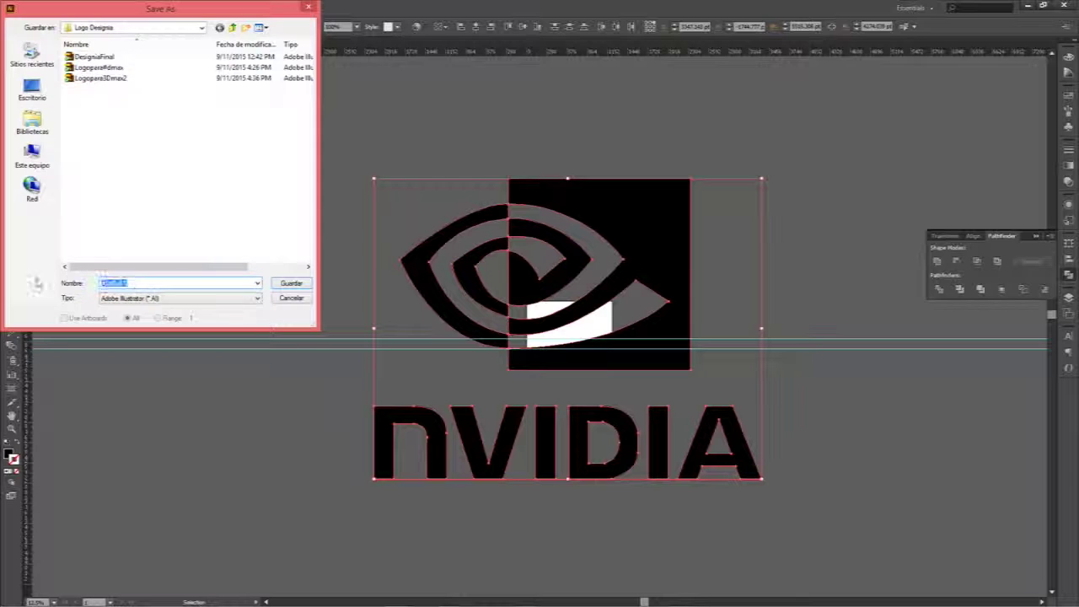
text(LogoEnvidiaVer3)
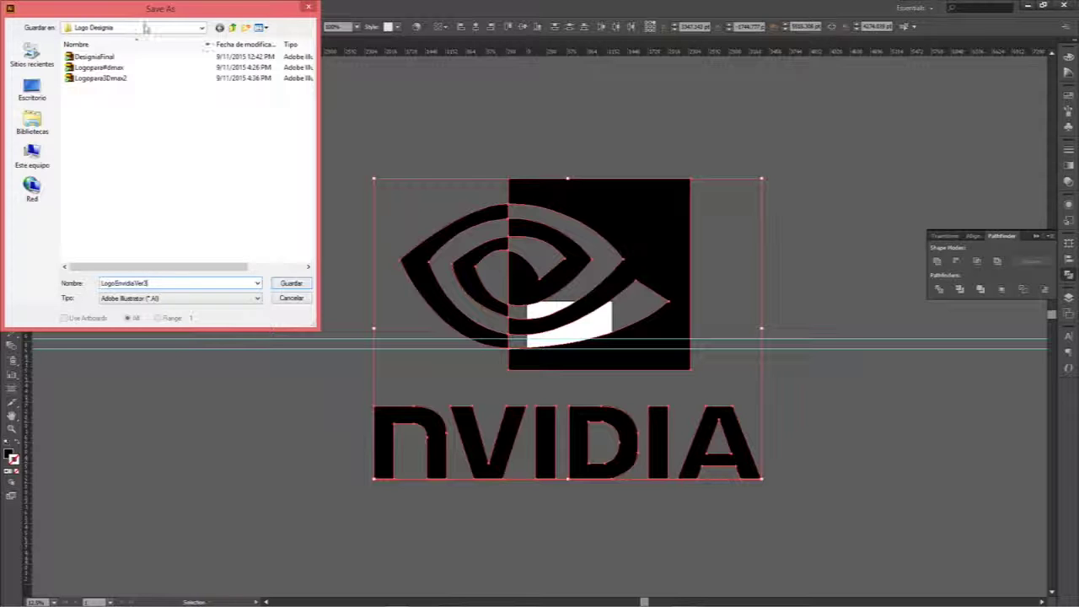
click(292, 284)
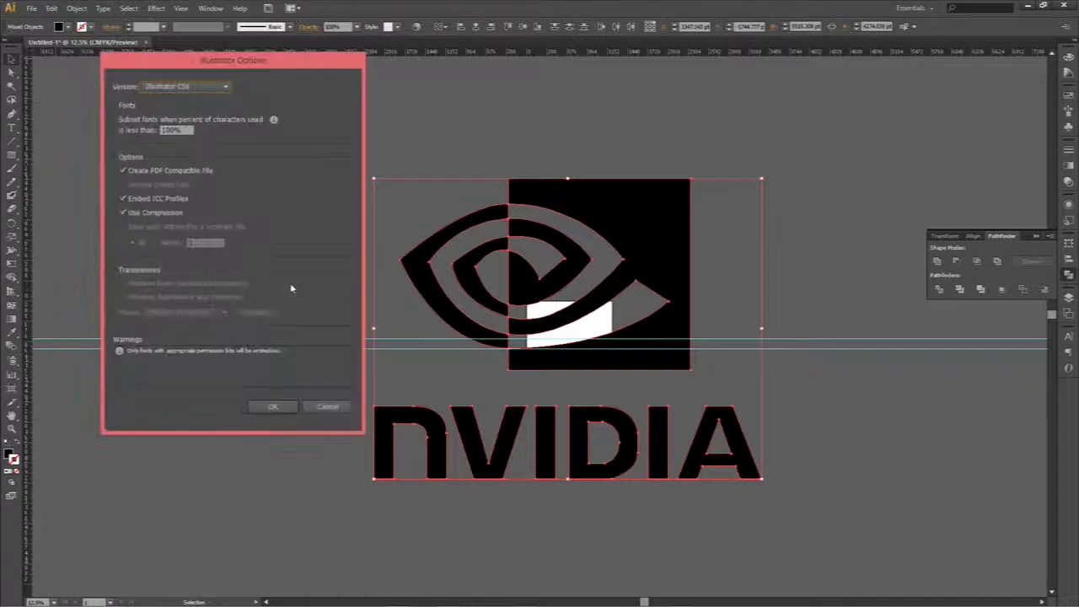
Choose the Illustrator 3 legacy format, accept the warning, and return to 3ds Max
click(209, 87)
click(194, 225)
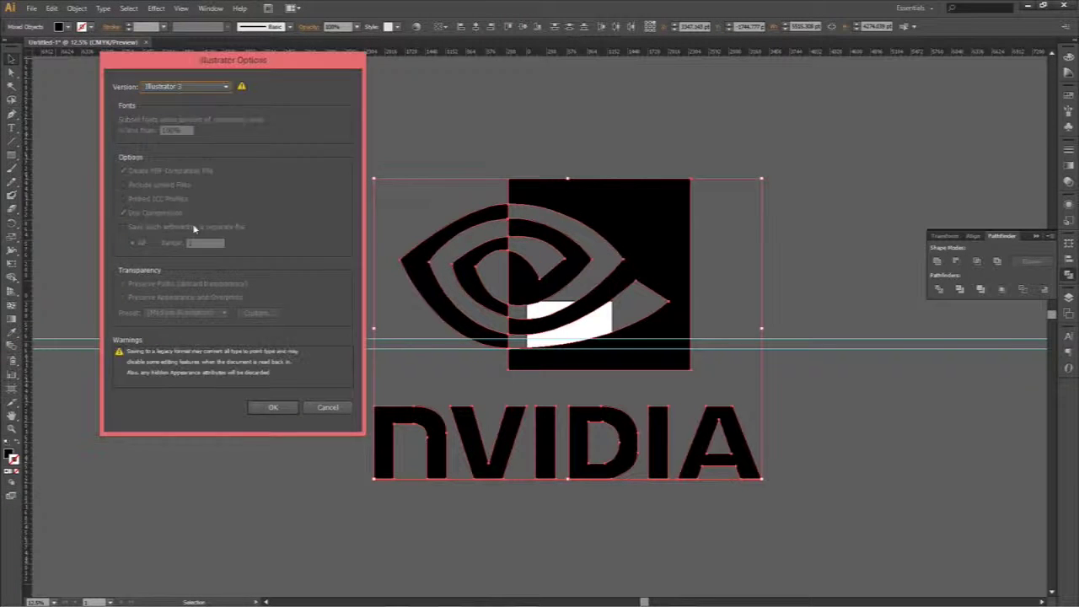
click(275, 408)
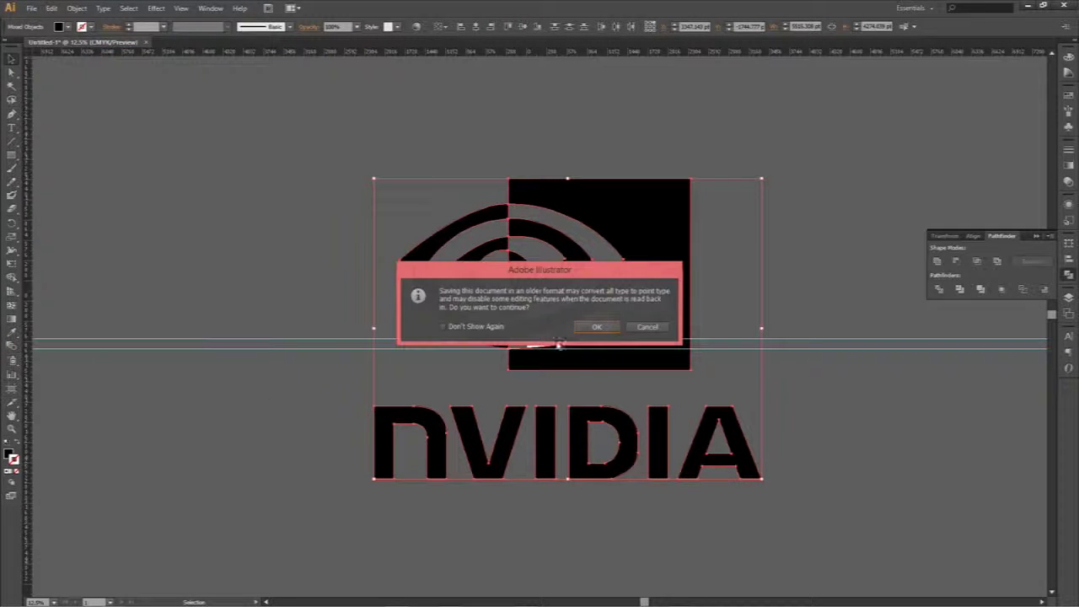
click(597, 328)
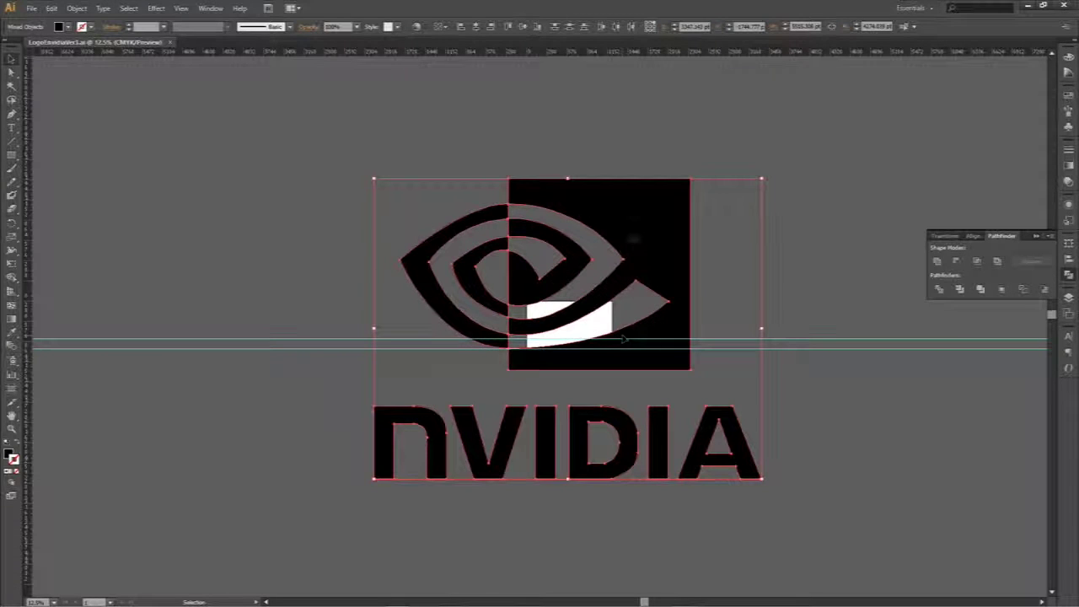
key(alt+Tab)
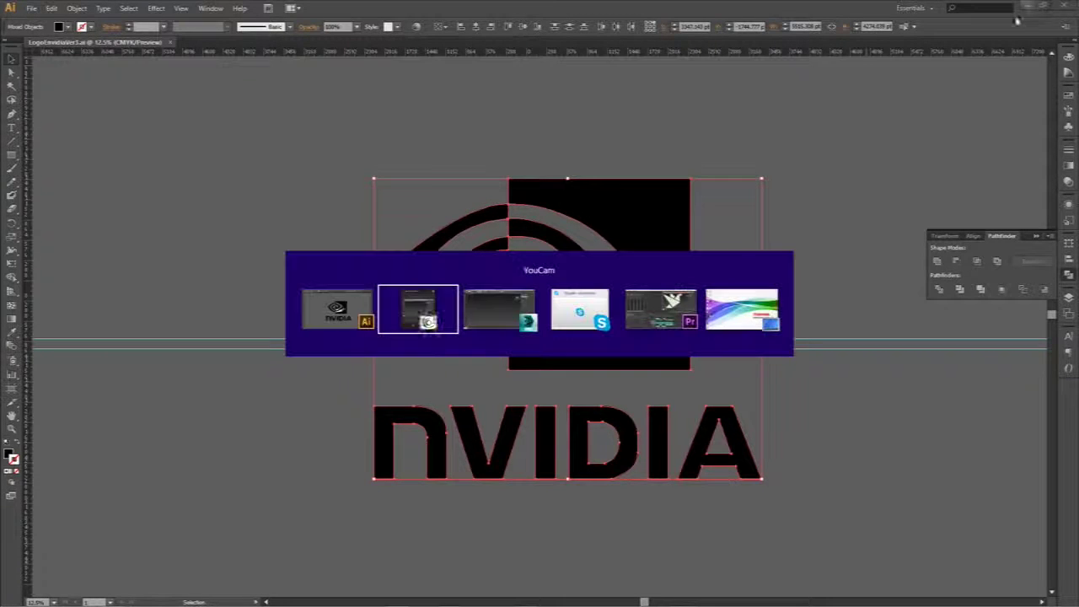
key(alt+Tab)
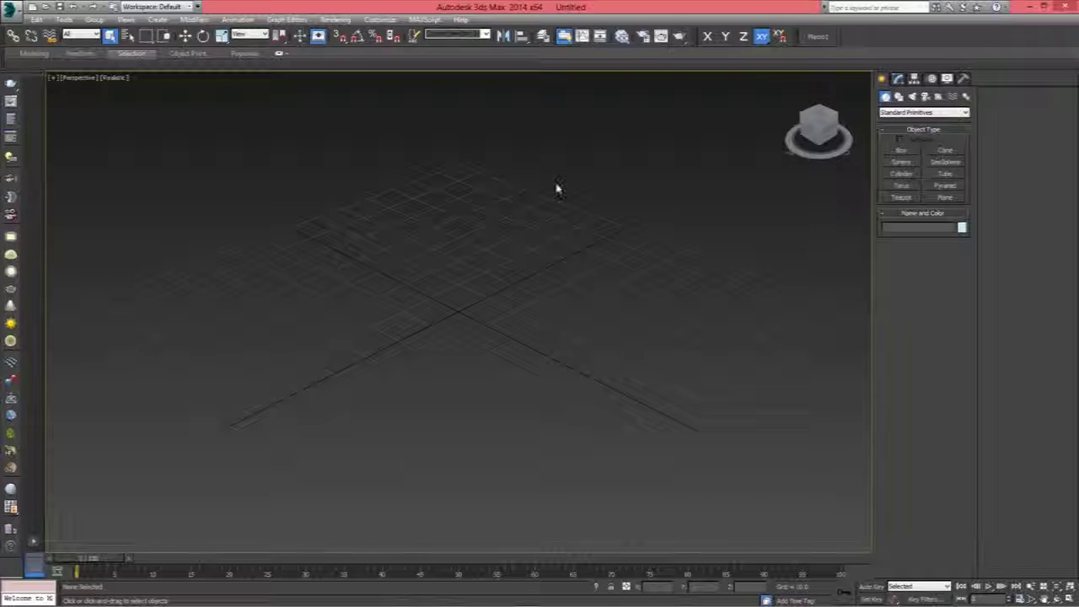
Import the LogoEnvidiaVer3 Illustrator file from the Logo Designia folder
click(18, 13)
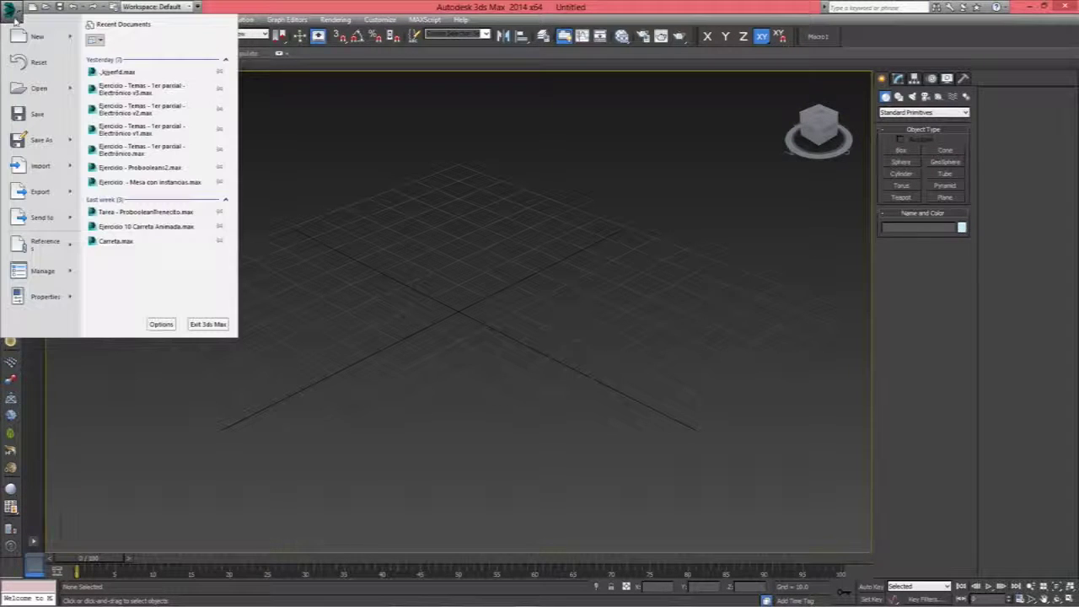
click(38, 166)
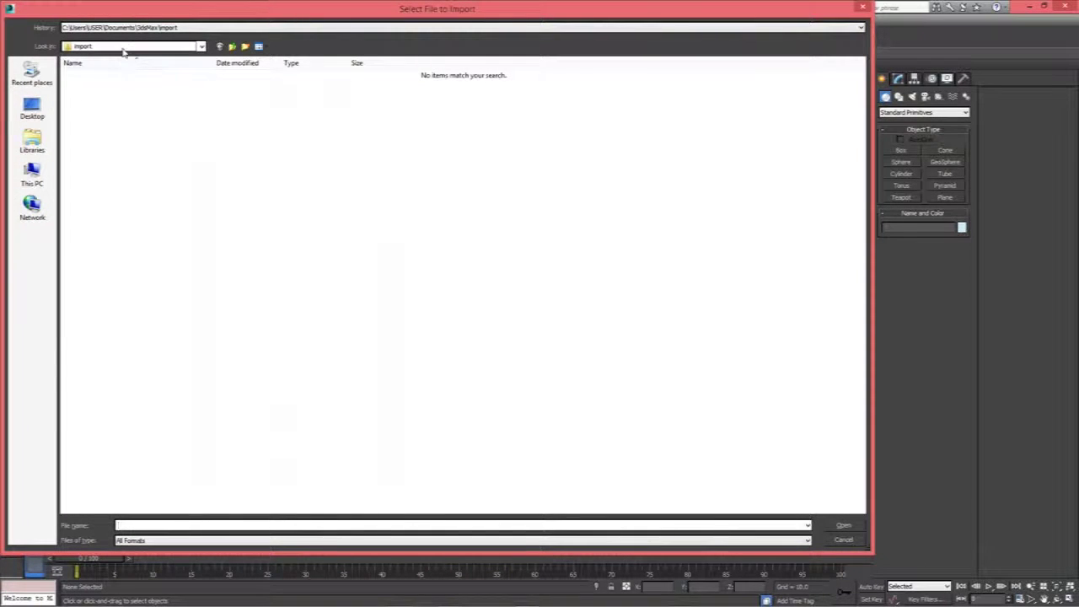
click(124, 47)
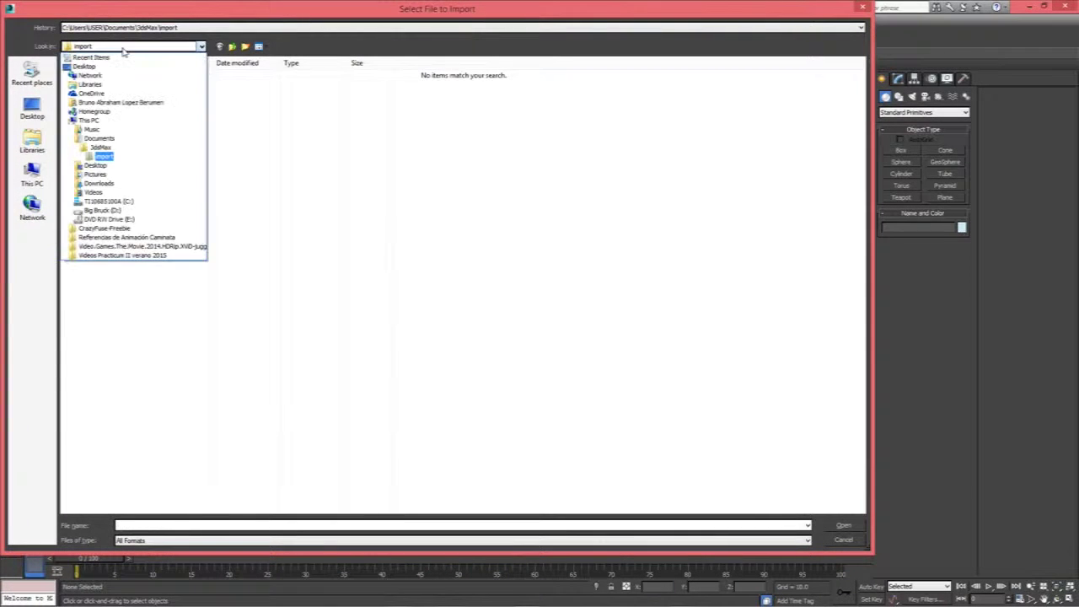
click(105, 102)
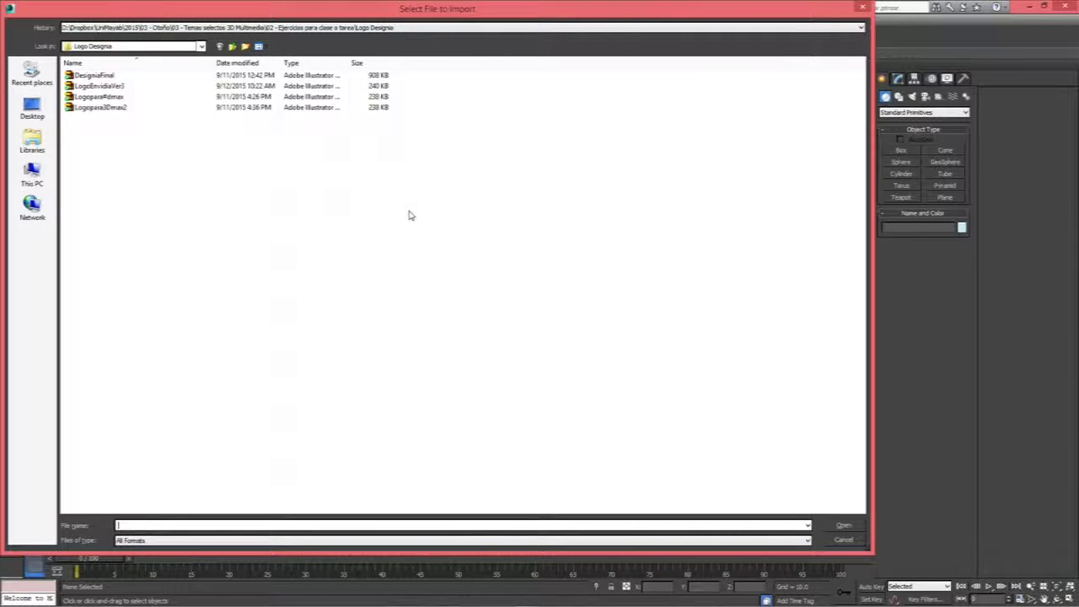
double_click(127, 88)
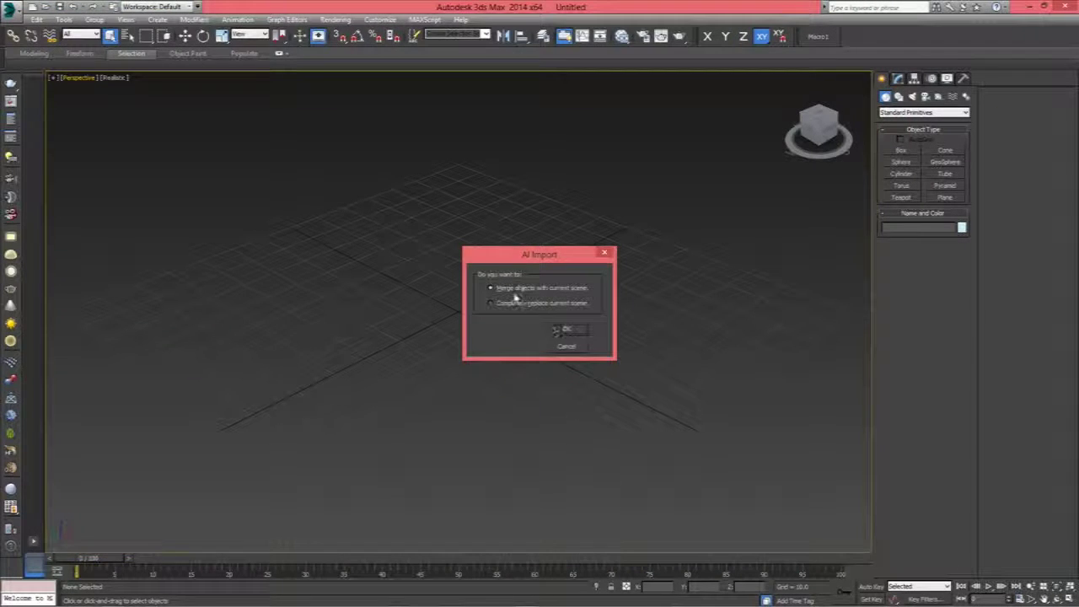
Merge the NVIDIA logo into the scene, importing its outlines as multiple separate objects
click(578, 332)
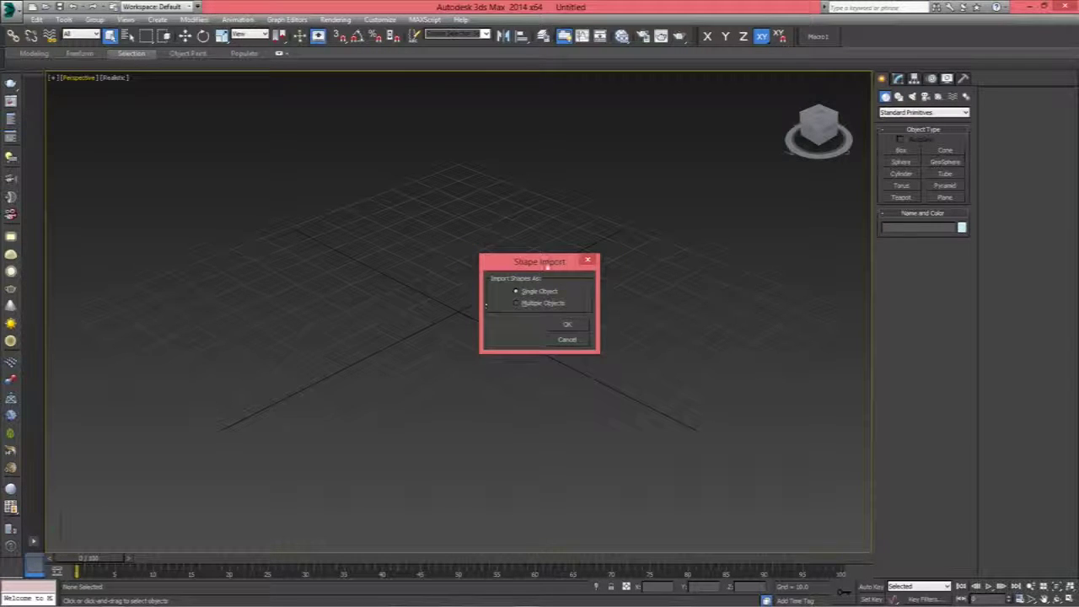
drag(546, 267, 479, 211)
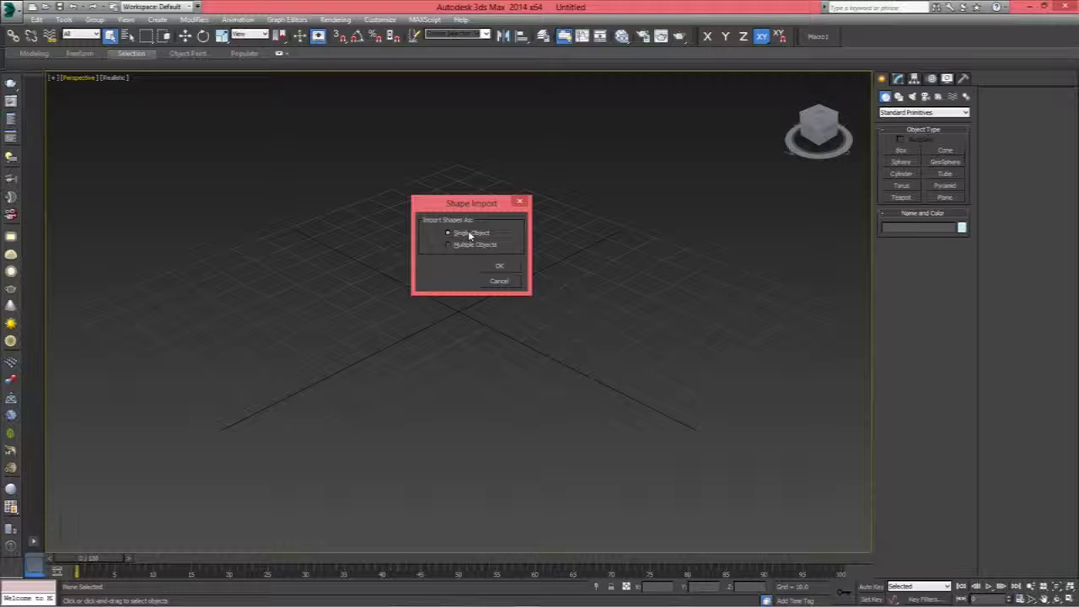
click(449, 244)
click(500, 268)
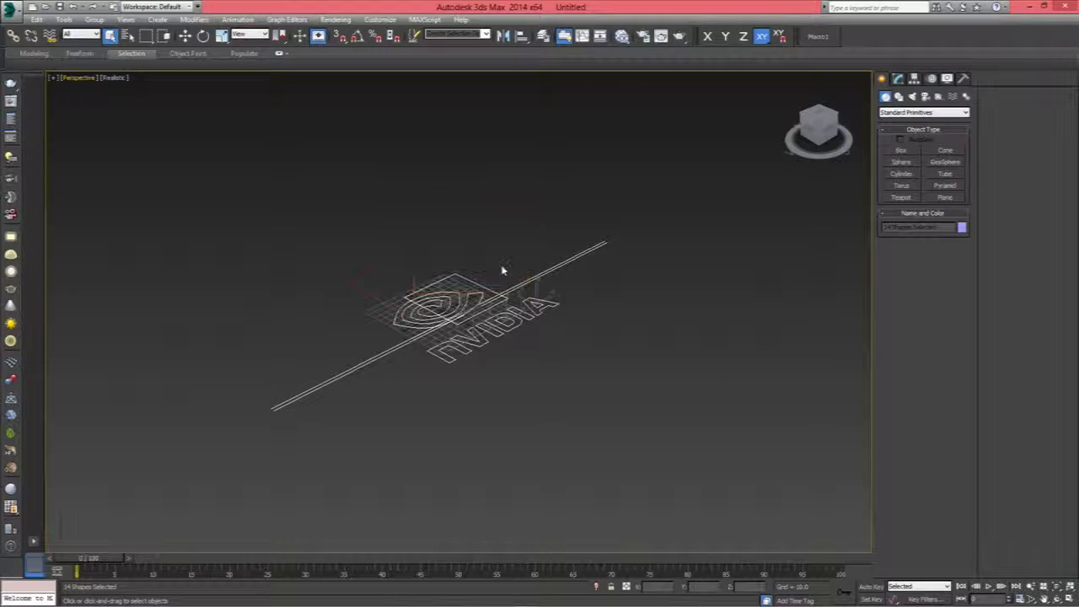
Delete the two stray guide lines from the imported logo
click(609, 293)
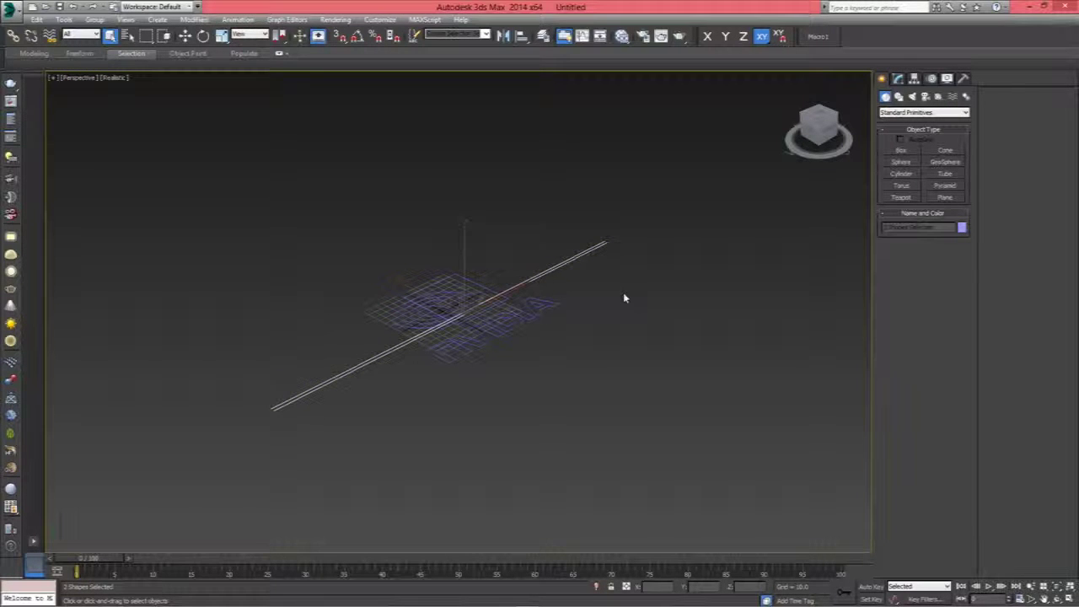
click(624, 298)
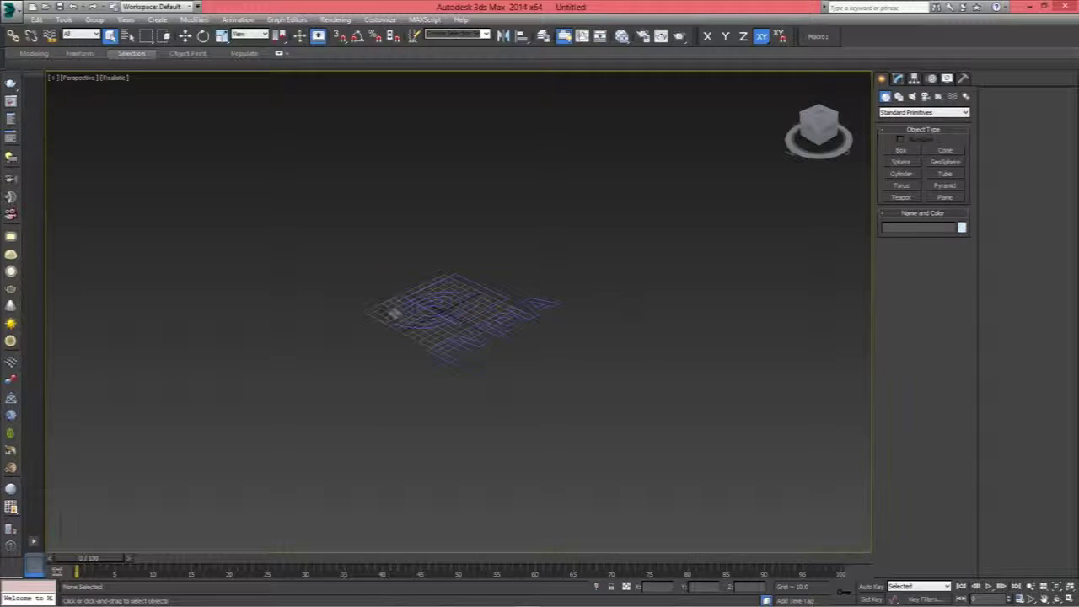
scroll(485, 322, up, 1)
scroll(468, 315, up, 4)
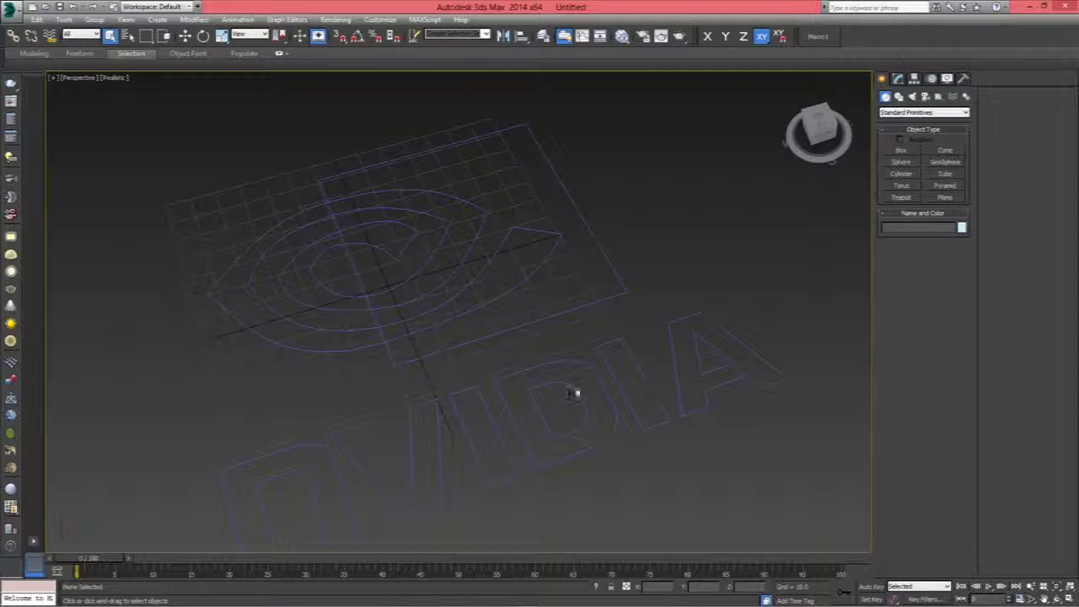
Select the D letter outline (Shape14) and show its Editable Spline in the Modify panel
click(574, 387)
key(w)
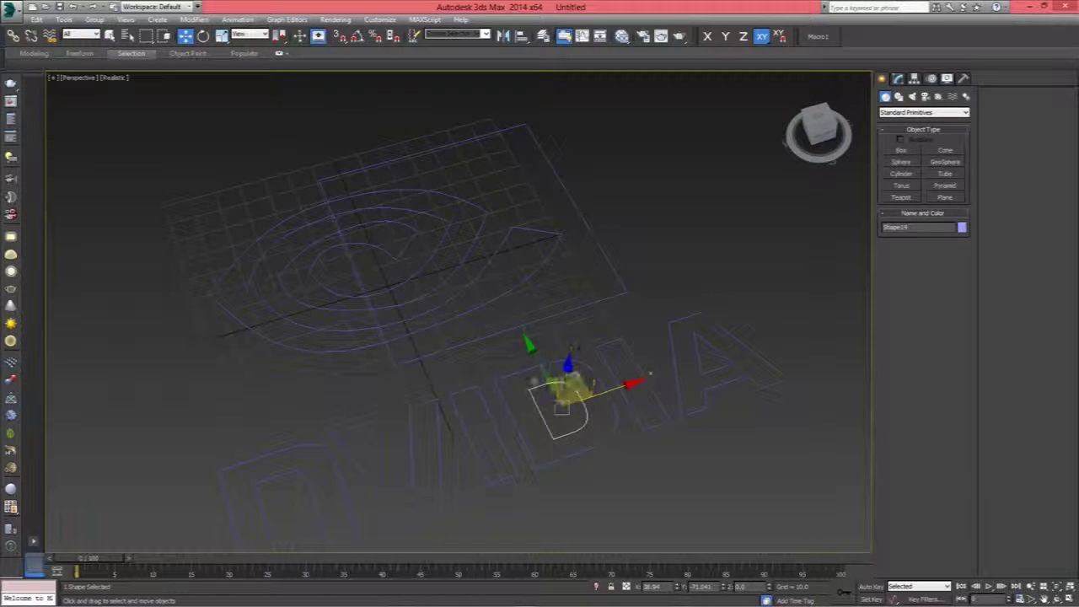
drag(623, 387, 634, 391)
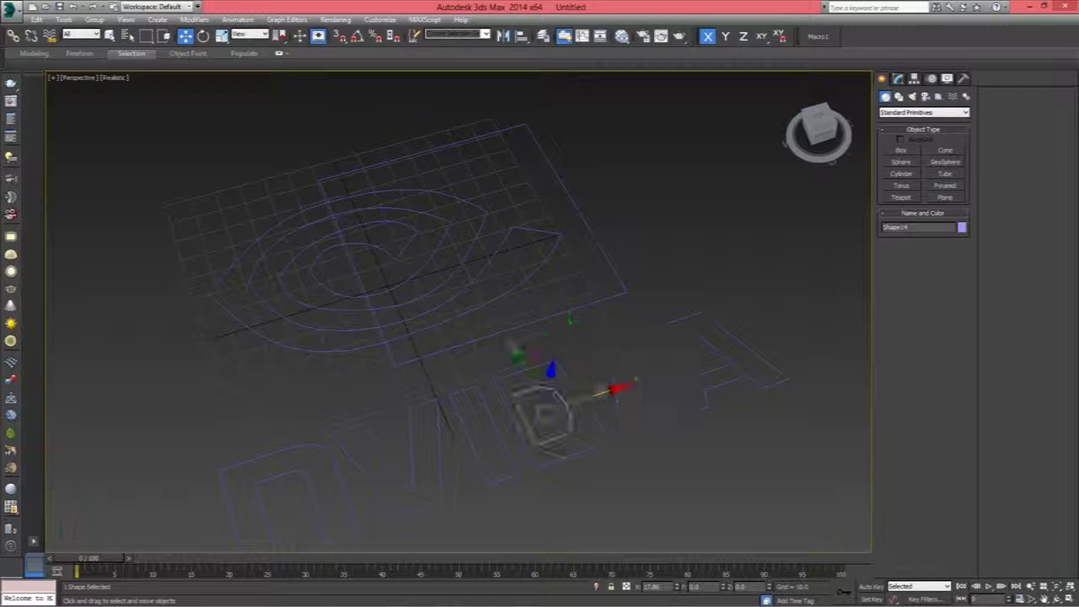
mouse_move(634, 390)
mouse_down()
mouse_move(788, 325)
mouse_move(746, 340)
mouse_up()
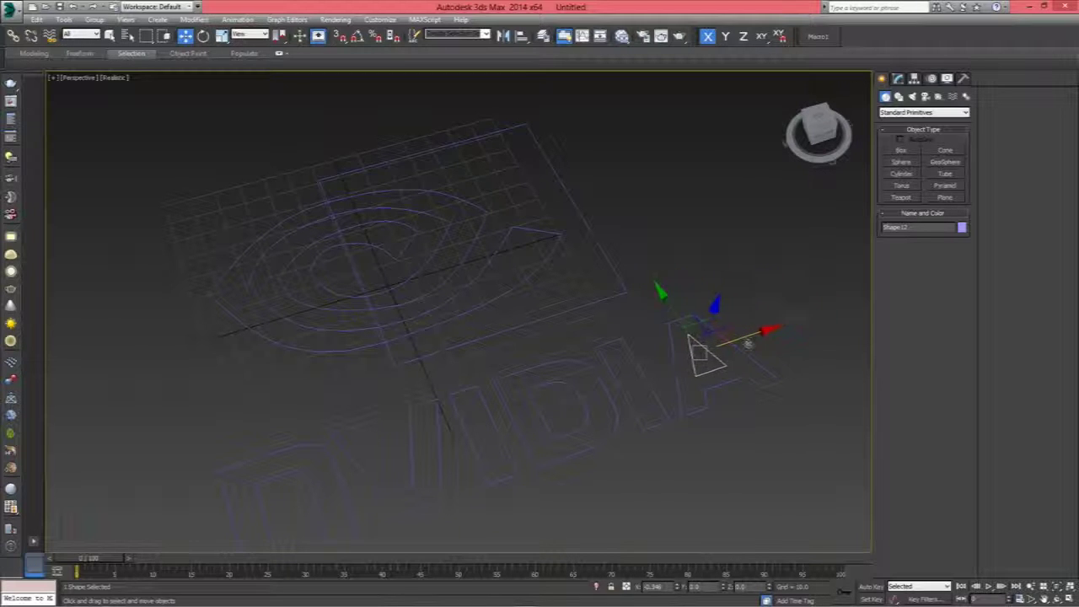
drag(749, 340, 750, 344)
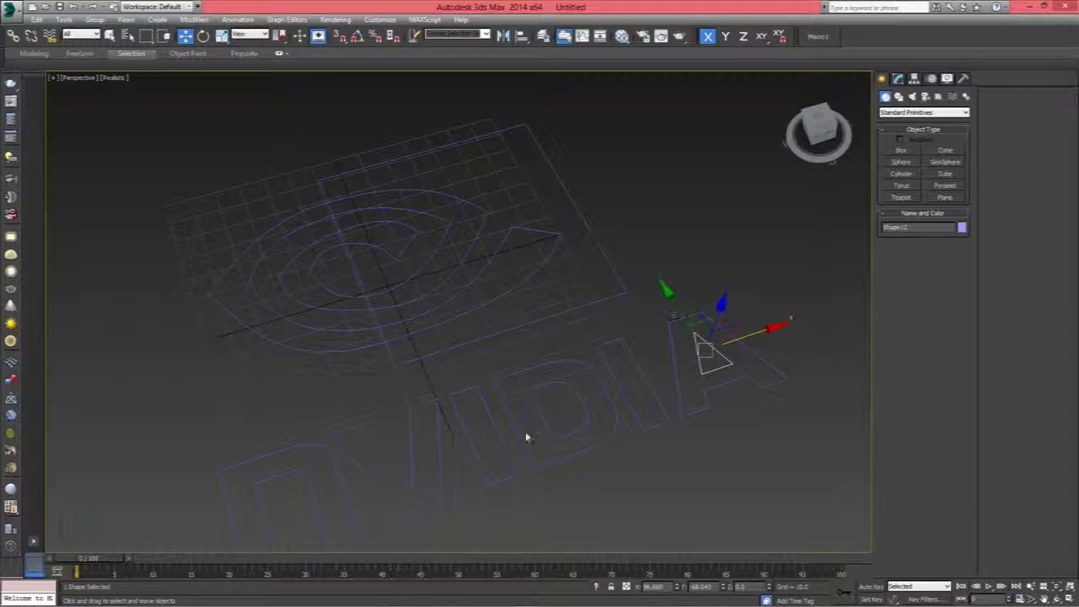
click(572, 385)
click(898, 78)
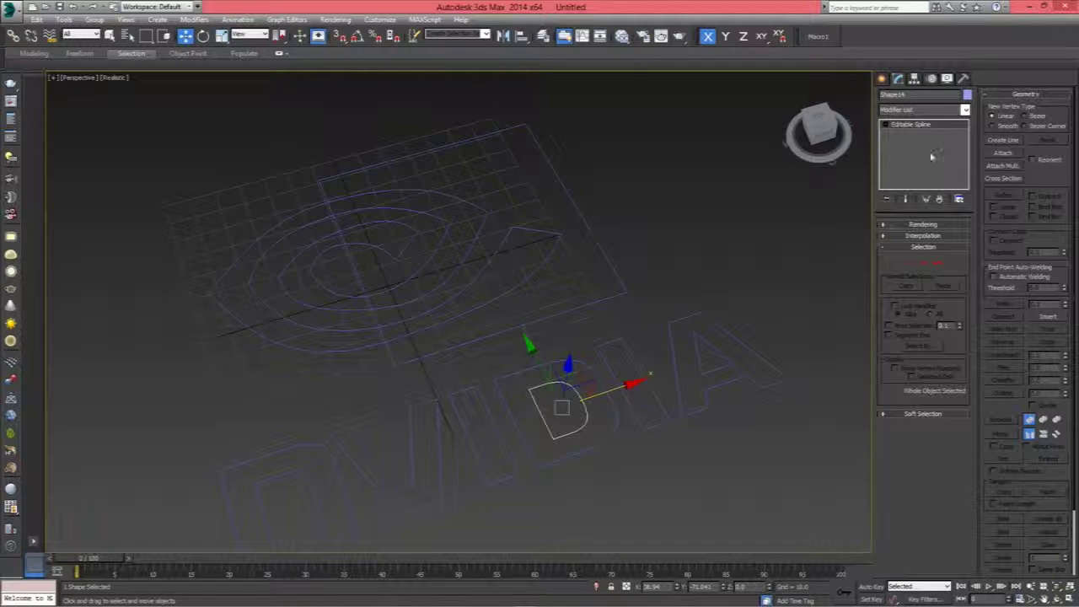
Give the D letter an Extrude modifier with Amount 20
click(963, 111)
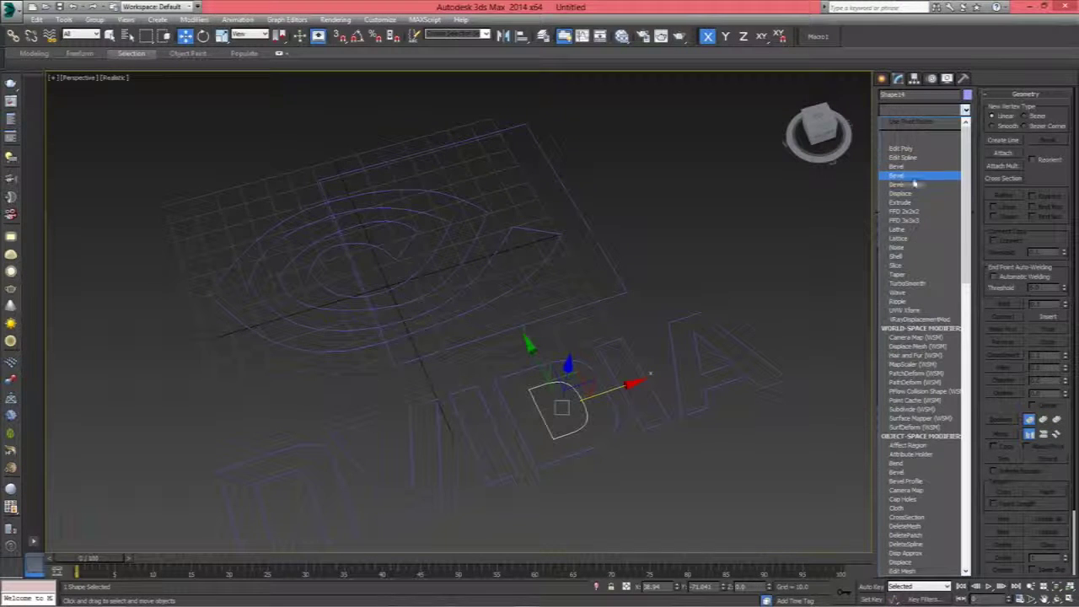
click(902, 202)
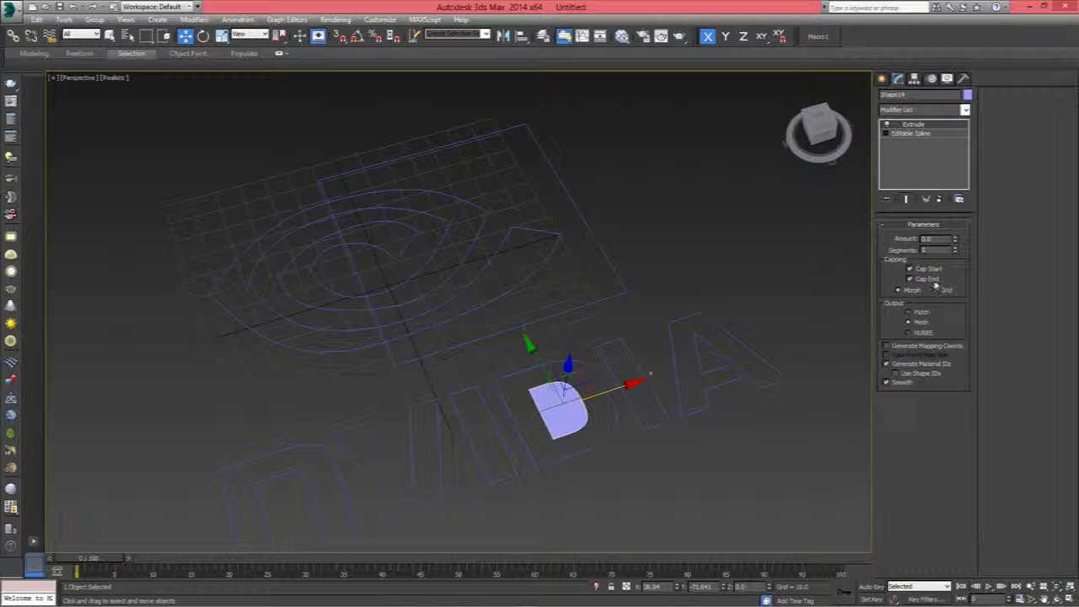
mouse_move(958, 244)
mouse_down()
mouse_move(951, 213)
mouse_move(951, 224)
mouse_up()
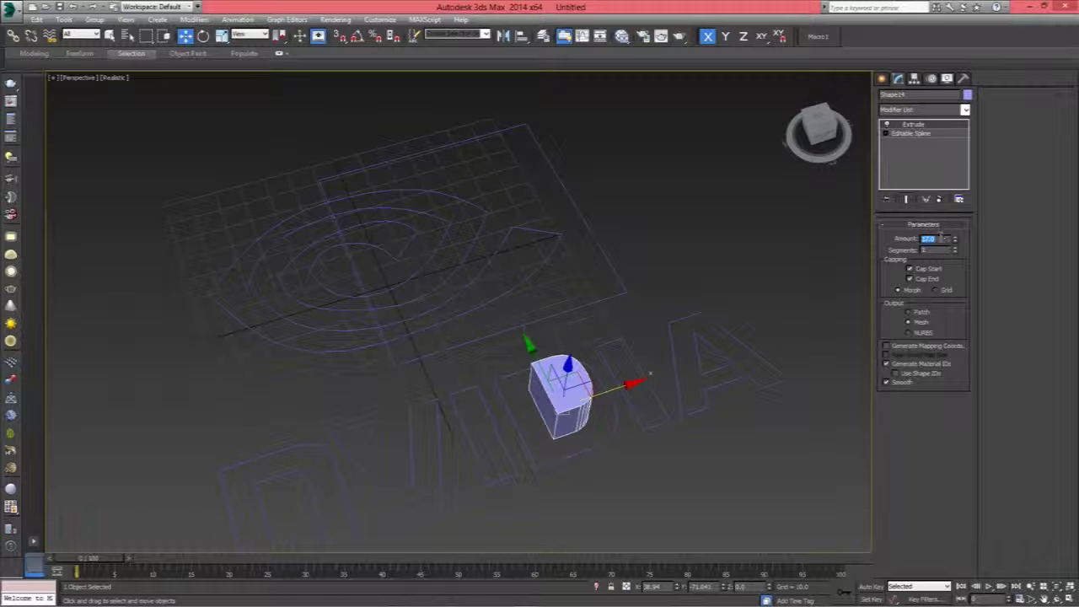
text(20)
key(Return)
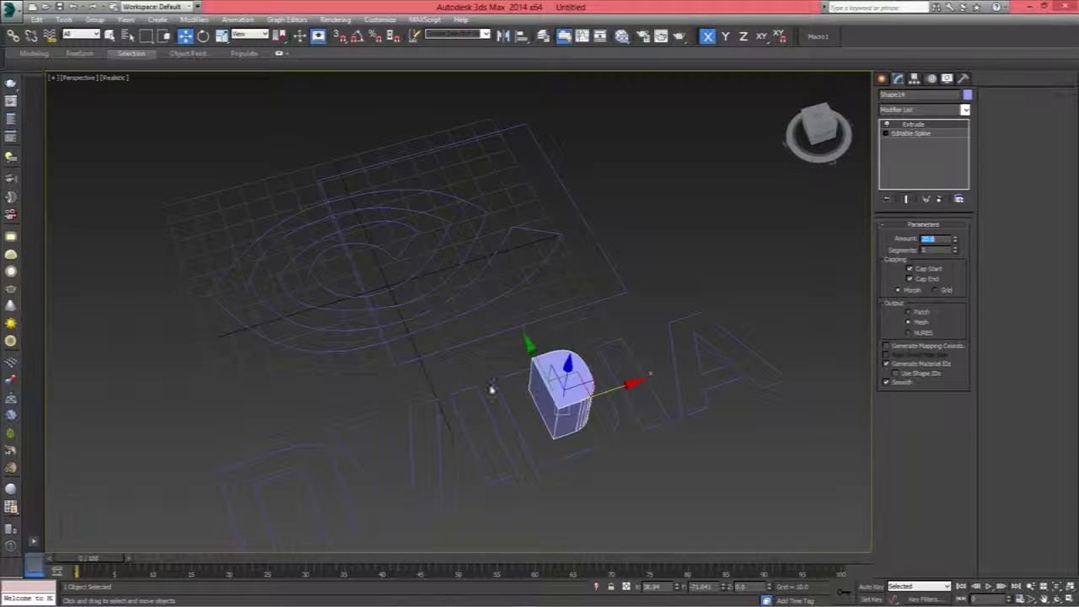
drag(257, 172, 509, 520)
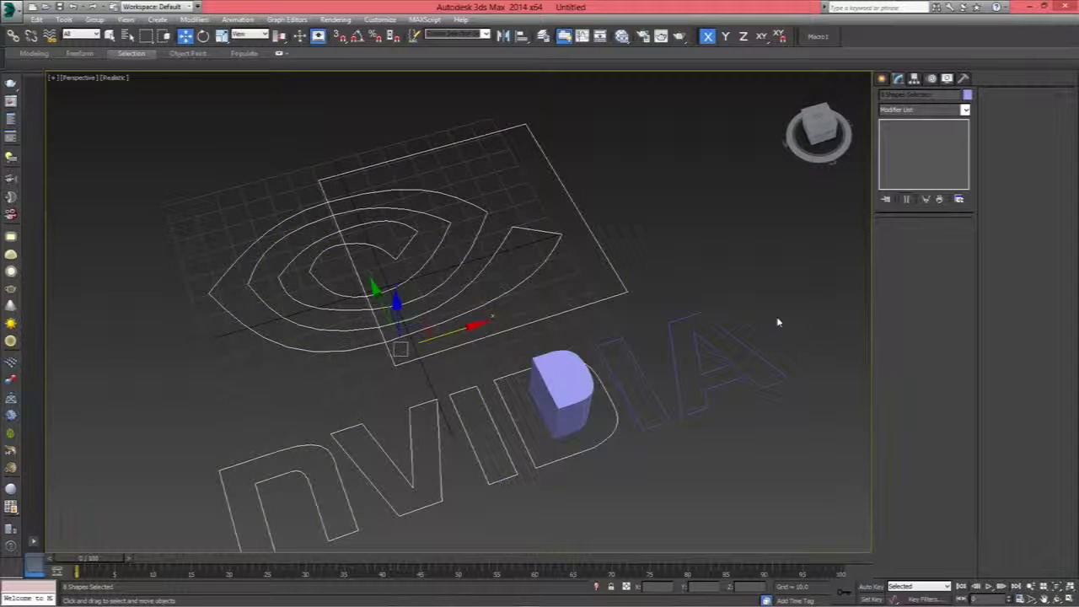
Apply a 20-unit Extrude to the remaining logo outlines, including the I and A letters
ctrl+drag(730, 313, 643, 431)
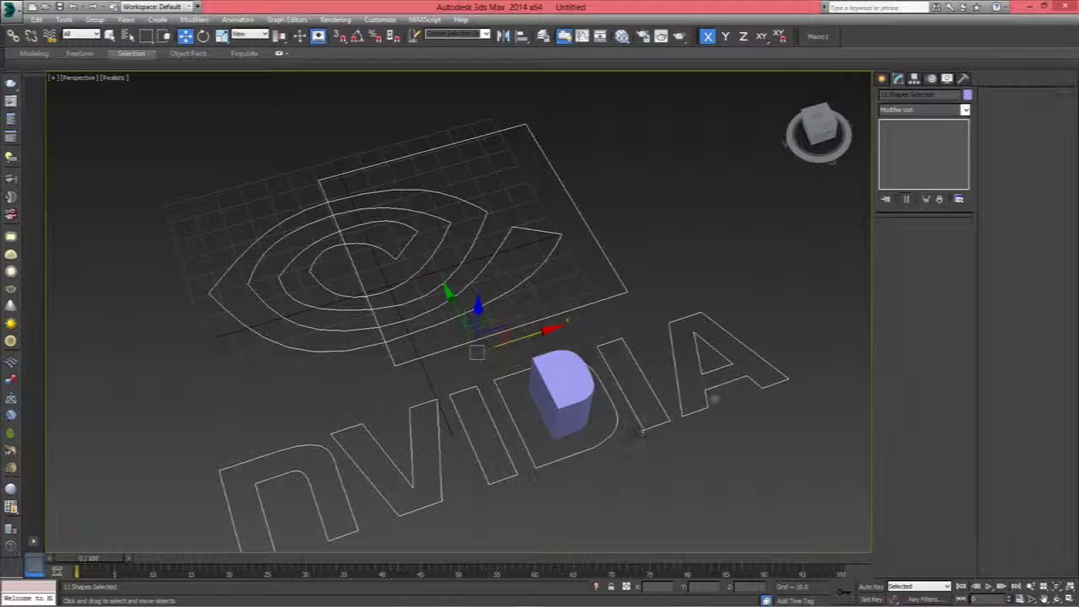
click(936, 111)
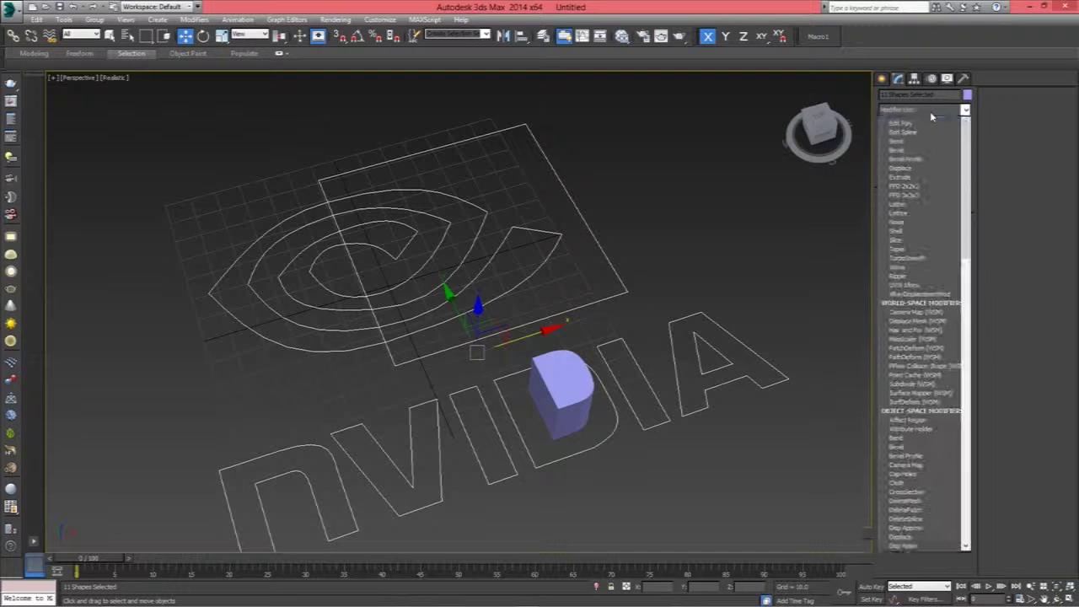
click(910, 202)
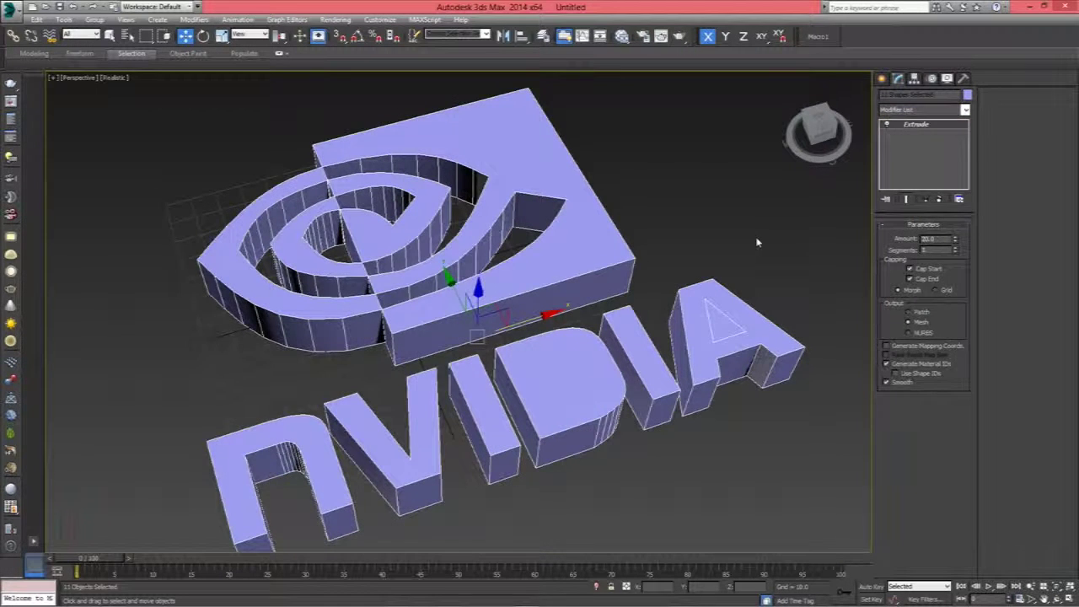
click(757, 242)
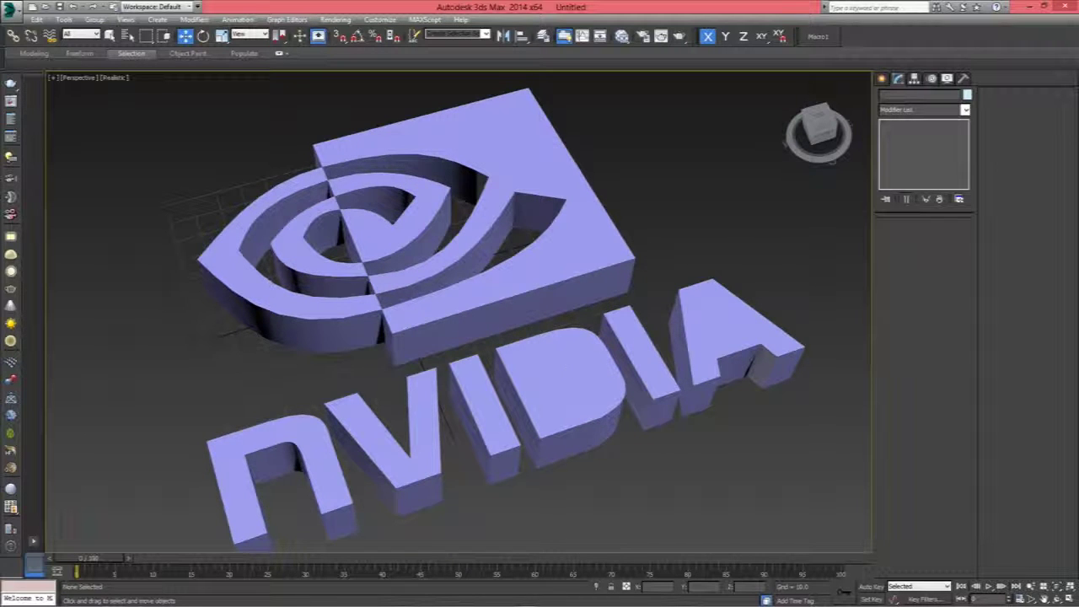
click(563, 367)
click(715, 323)
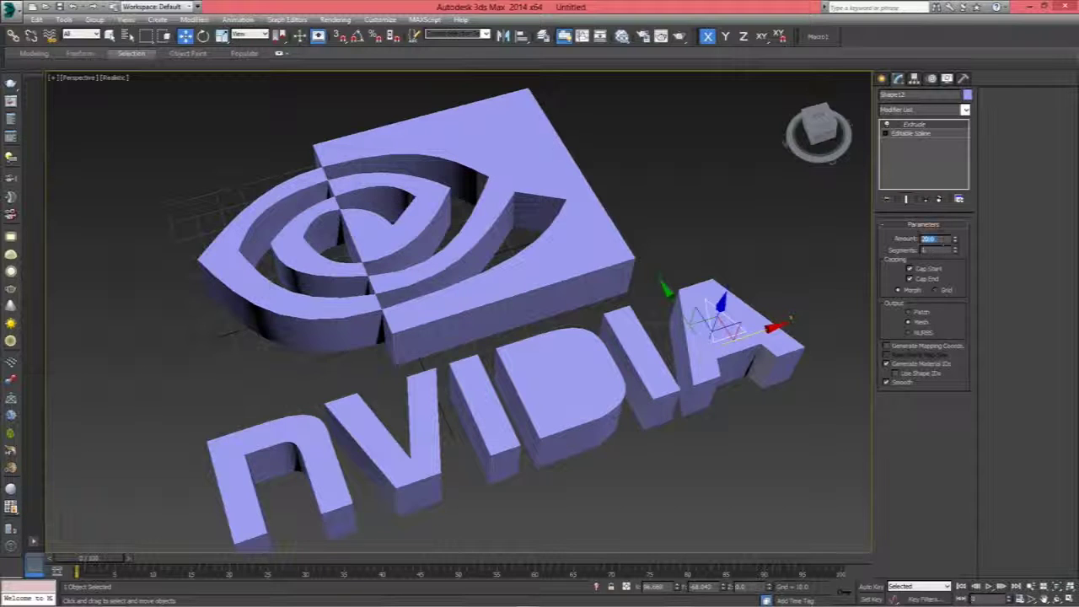
Make the small slab's Extrude unique, raise it to about 30.5, and sink it into the A
click(955, 248)
click(779, 270)
right_click(907, 127)
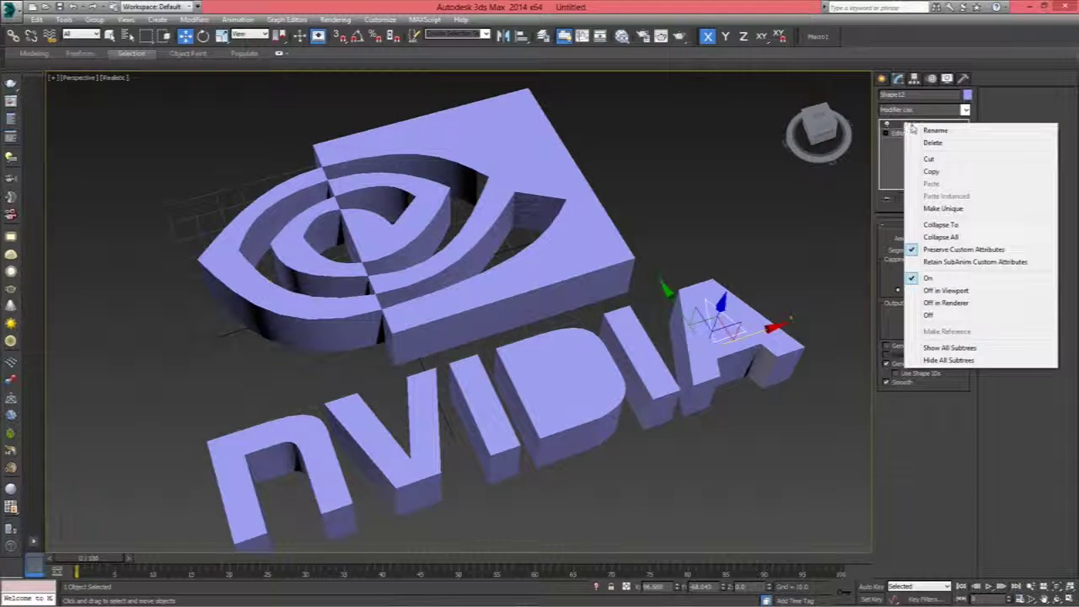
click(943, 209)
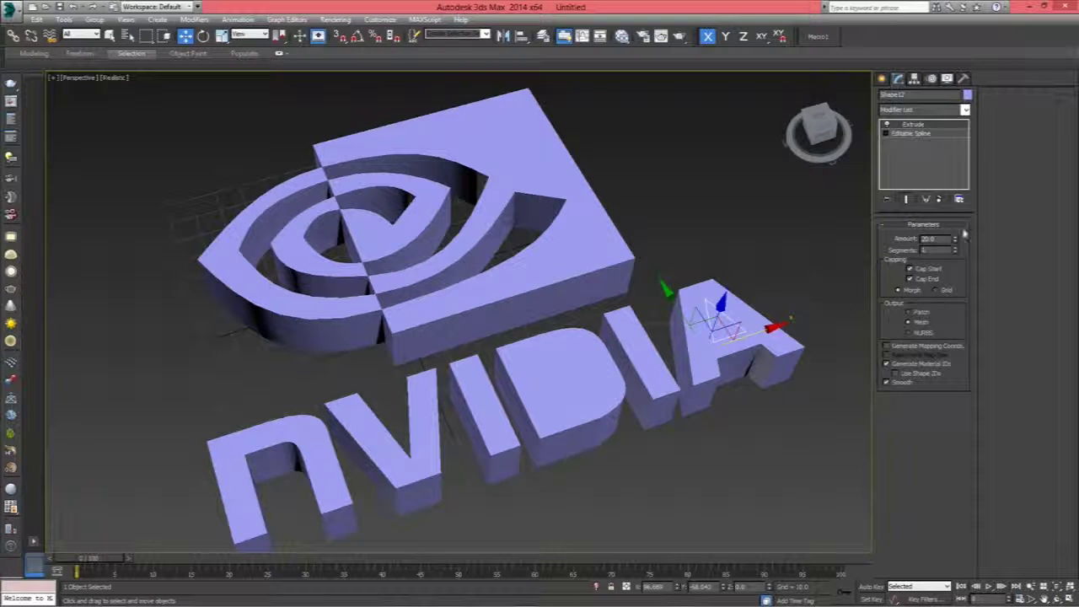
drag(956, 241, 956, 221)
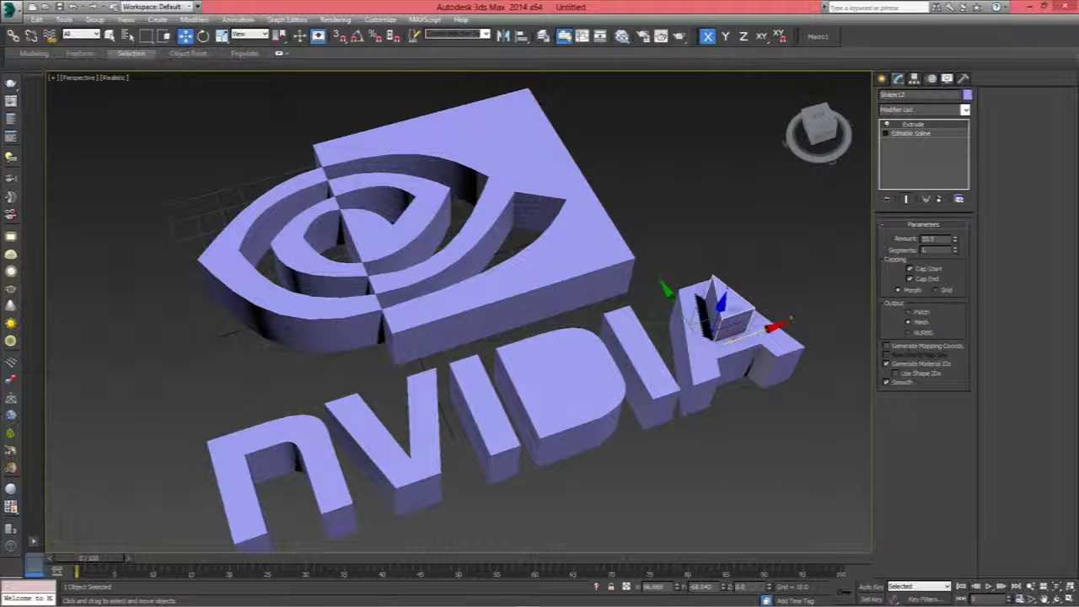
drag(721, 303, 717, 314)
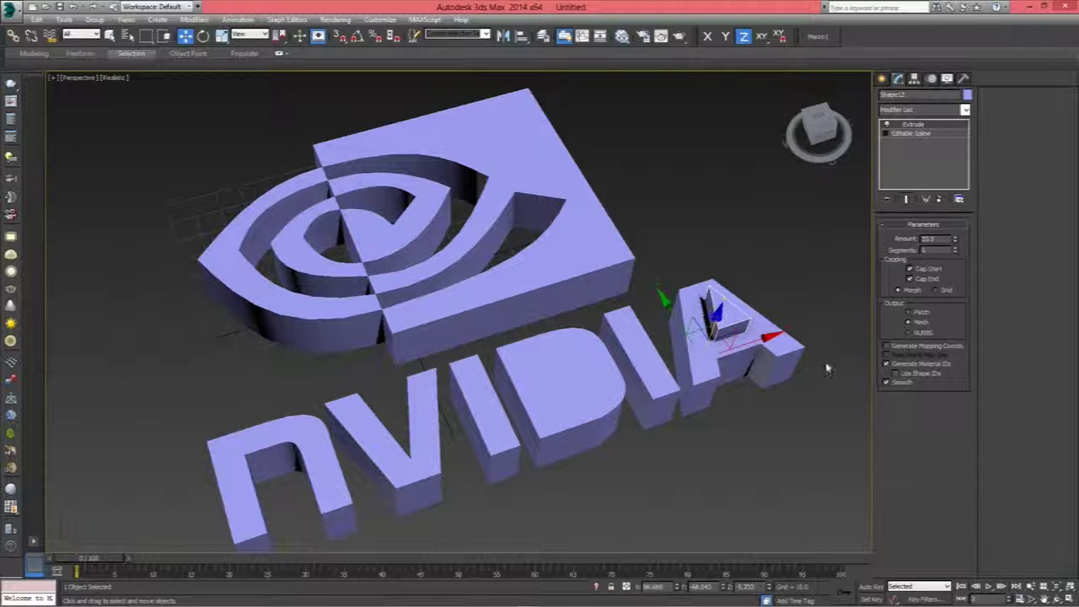
Subtract the slab from the letter A with a ProBoolean compound object
click(782, 358)
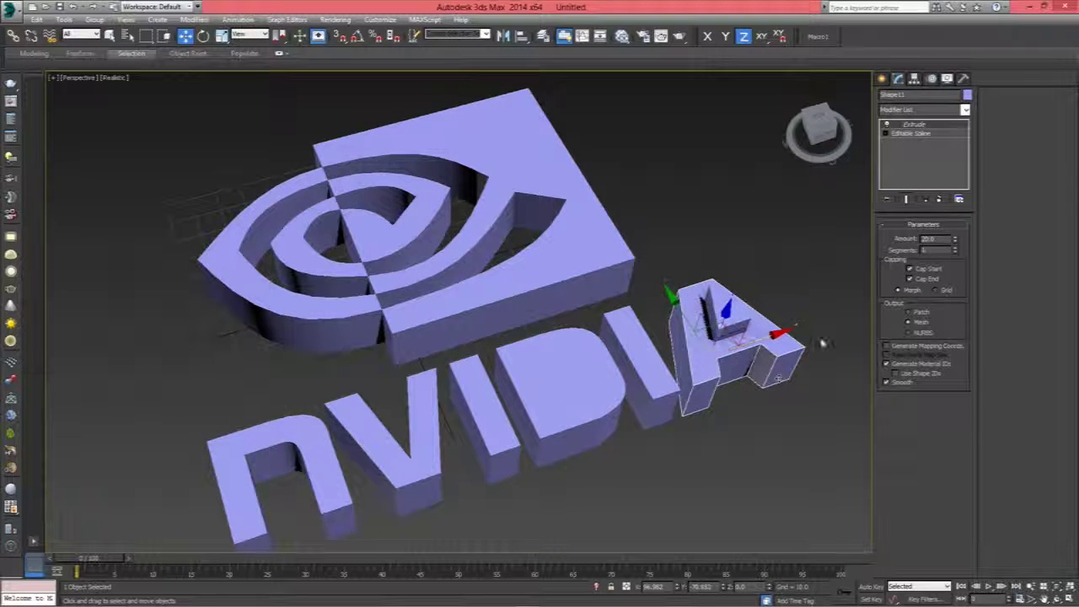
click(883, 79)
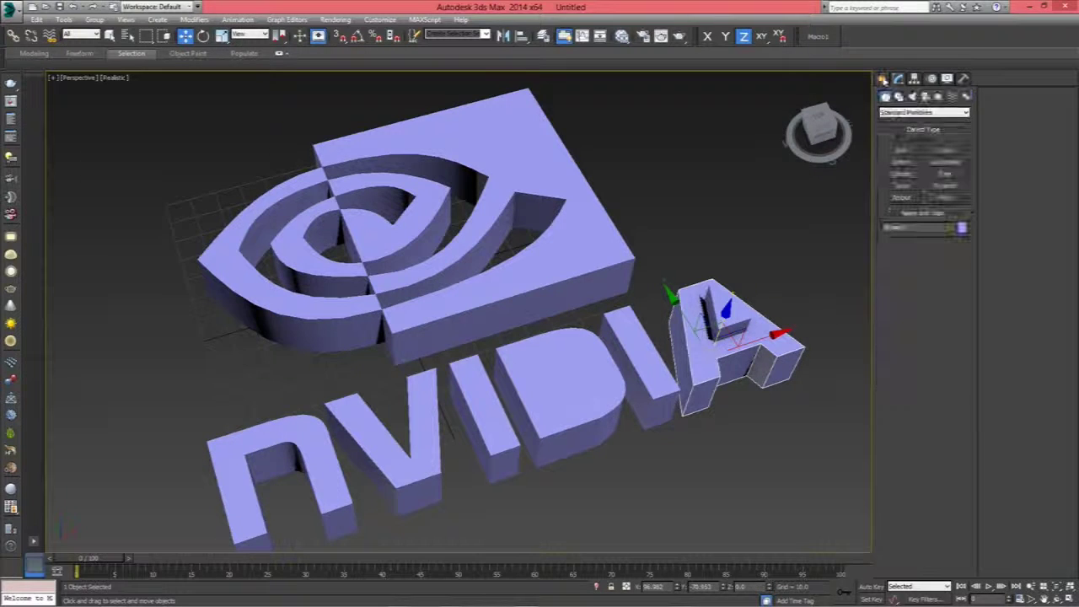
click(923, 113)
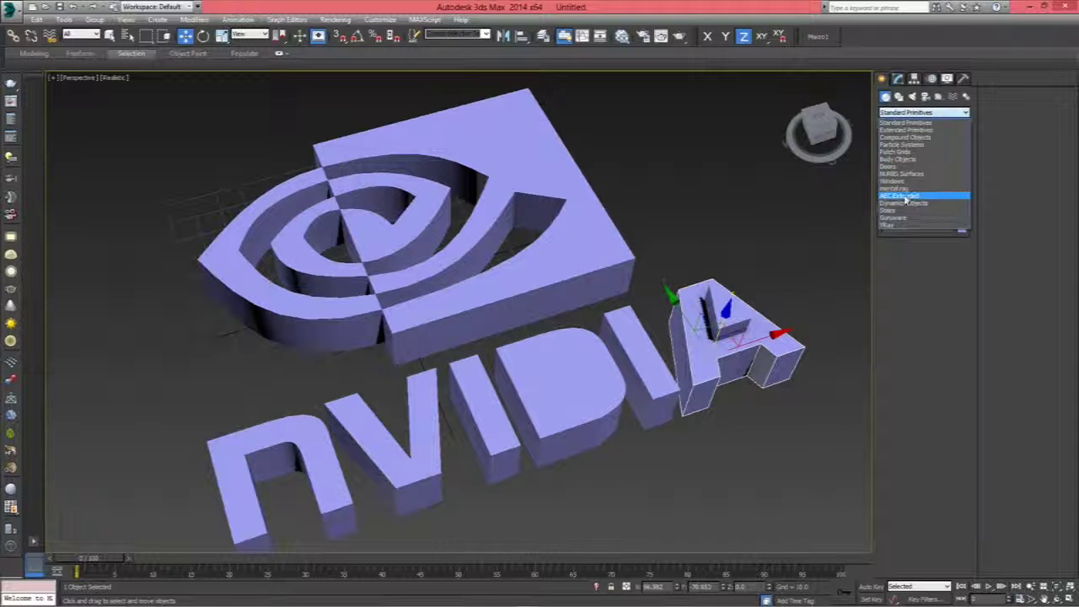
click(912, 138)
click(901, 209)
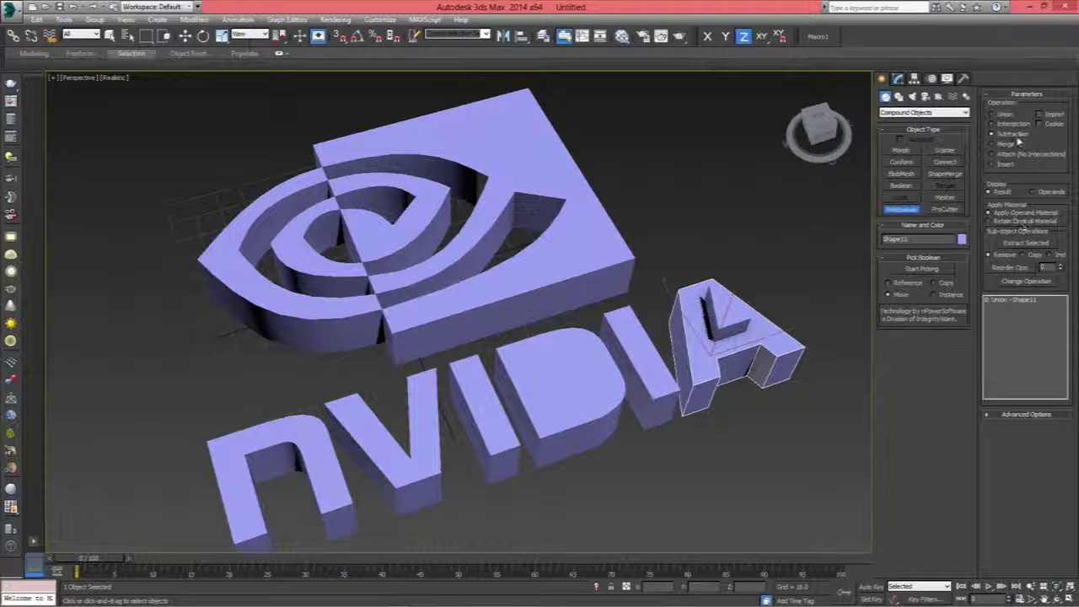
click(923, 269)
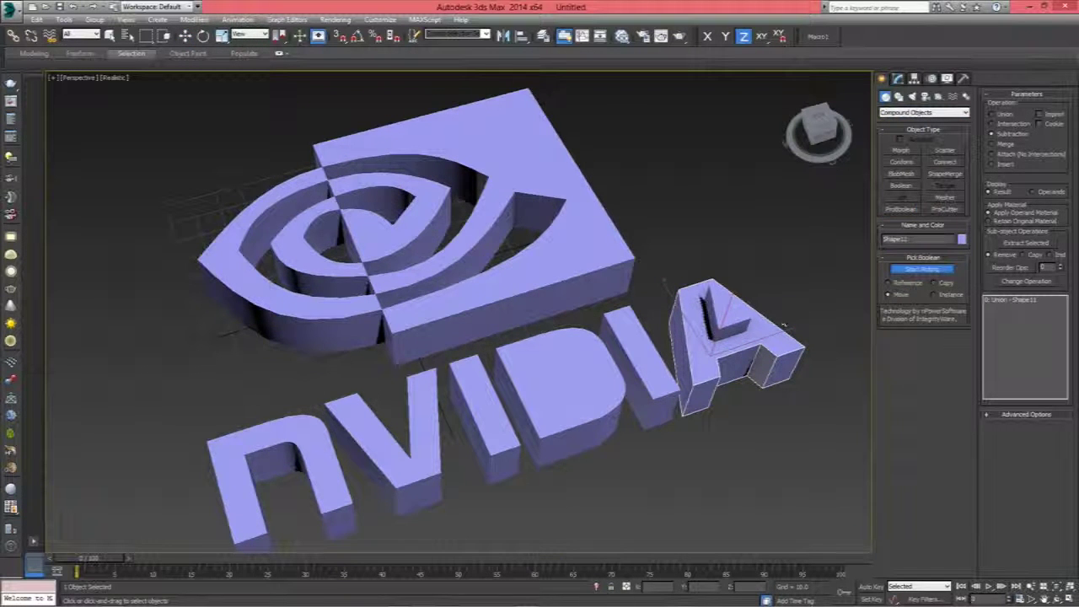
click(732, 335)
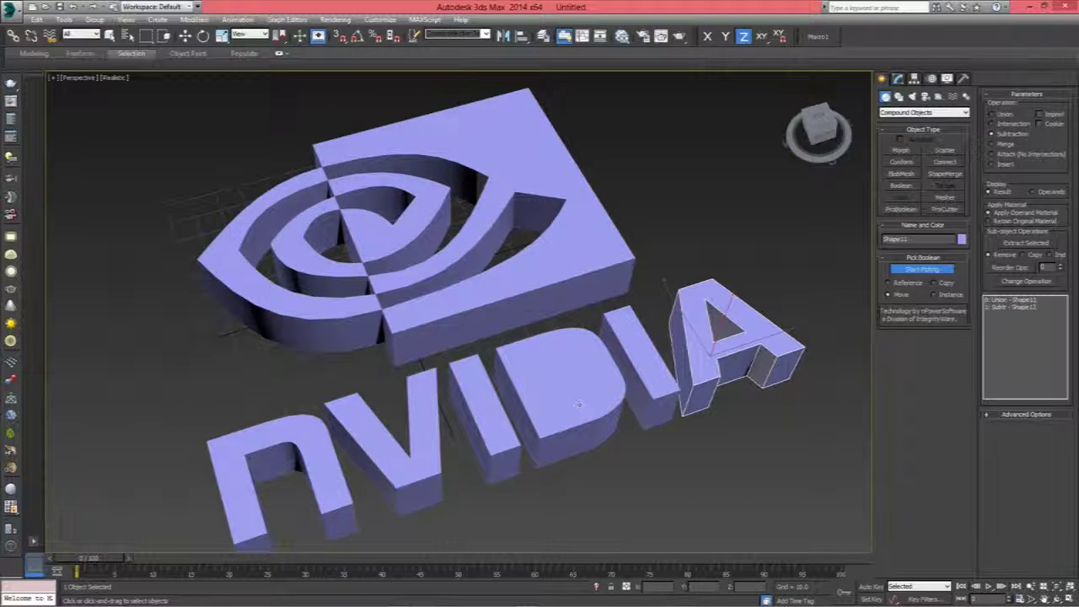
click(561, 383)
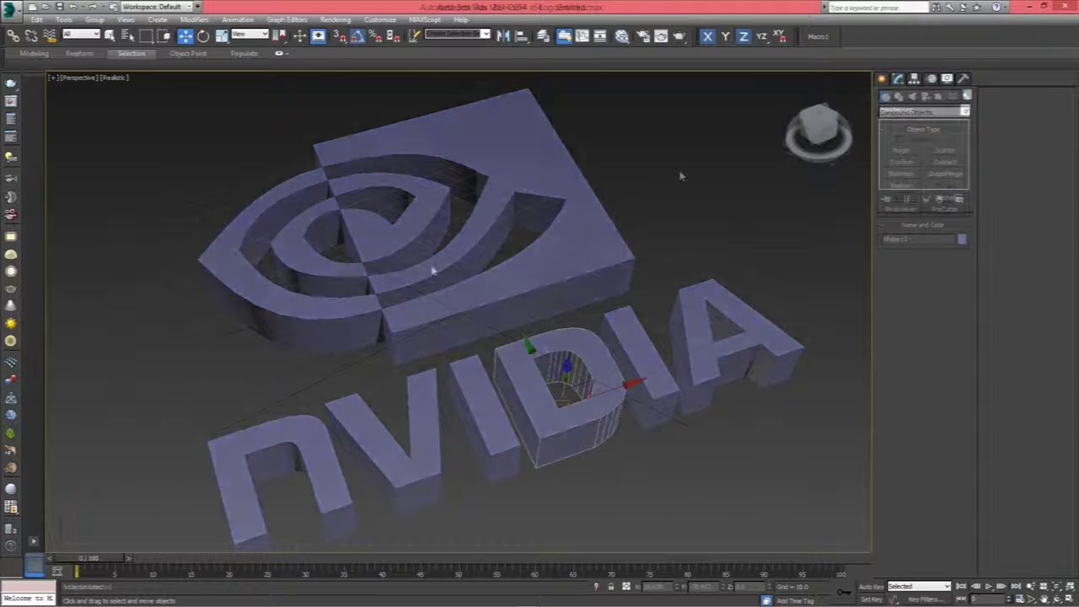
In Illustrator, deselect the abstract figure artwork, then return to 3ds Max
key(alt+Tab)
key(alt+Tab)
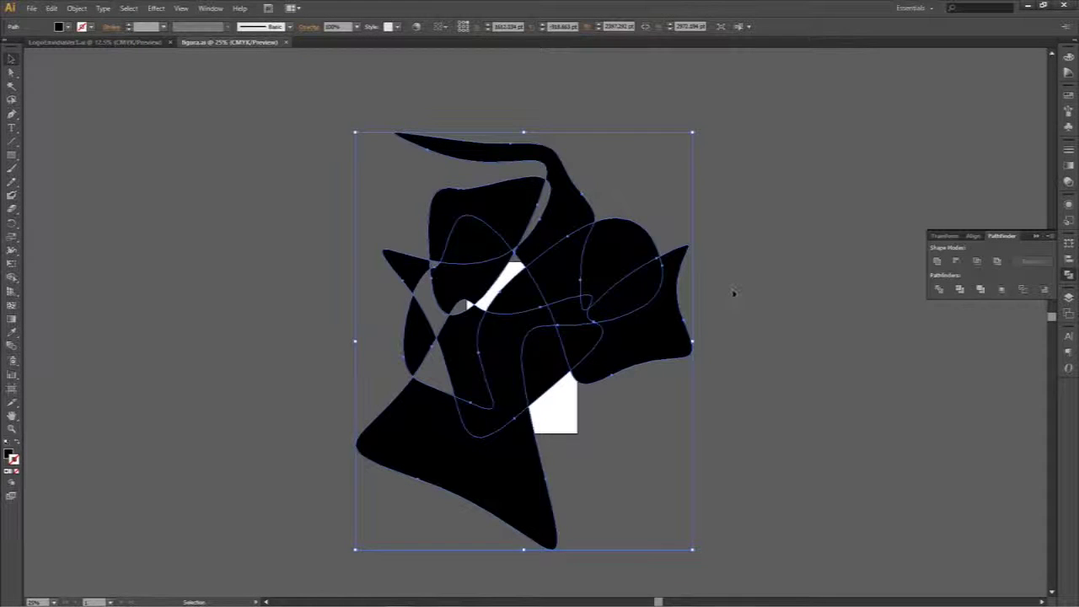
click(735, 296)
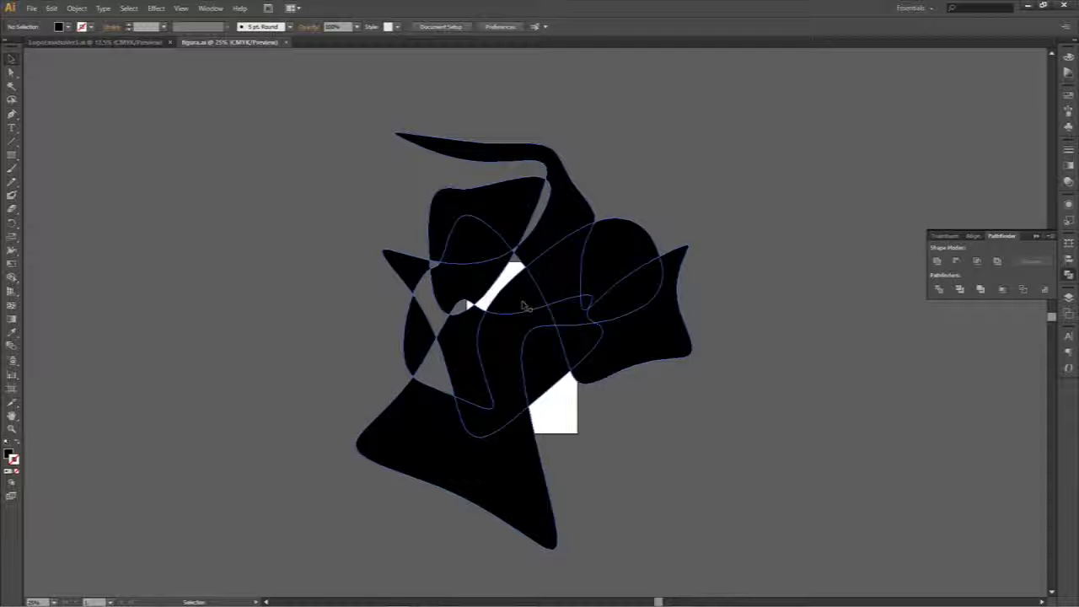
key(alt+Tab)
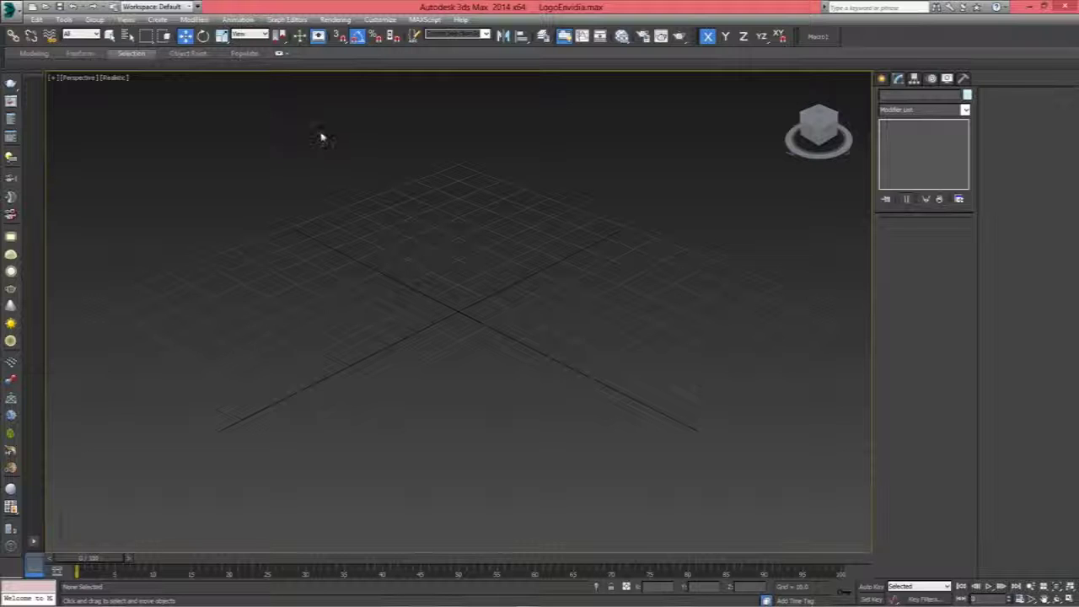
Import the abstract figure's Illustrator file, merged into the current scene as a shape
click(11, 10)
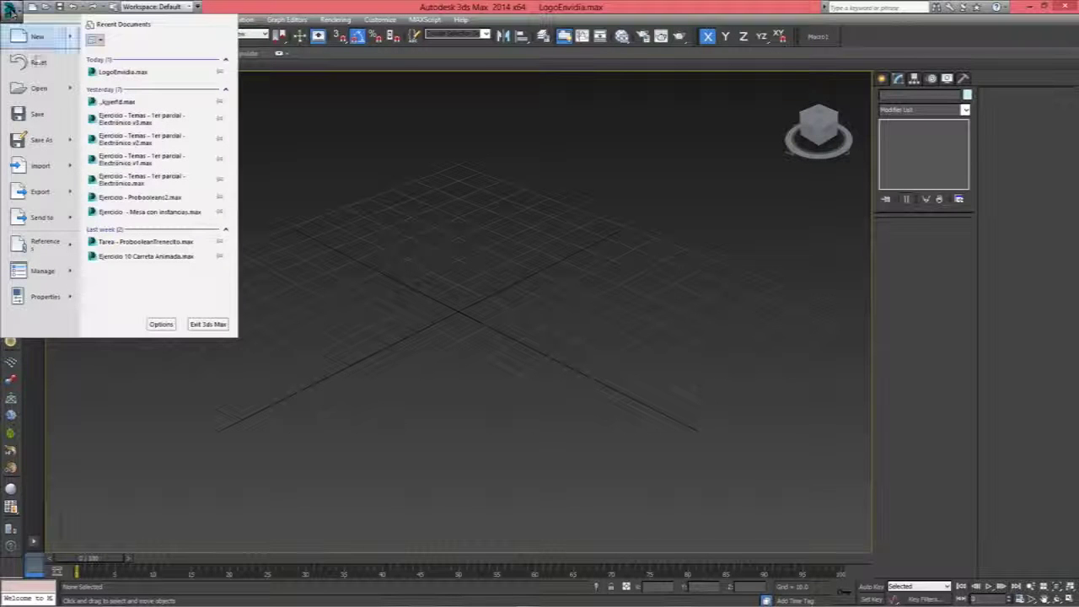
click(41, 165)
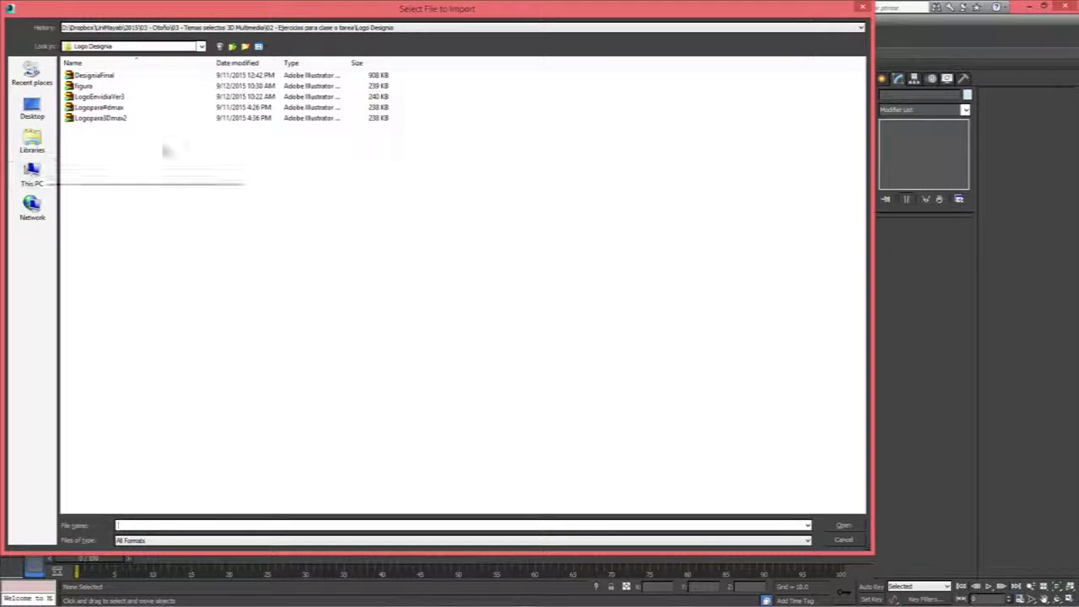
double_click(99, 88)
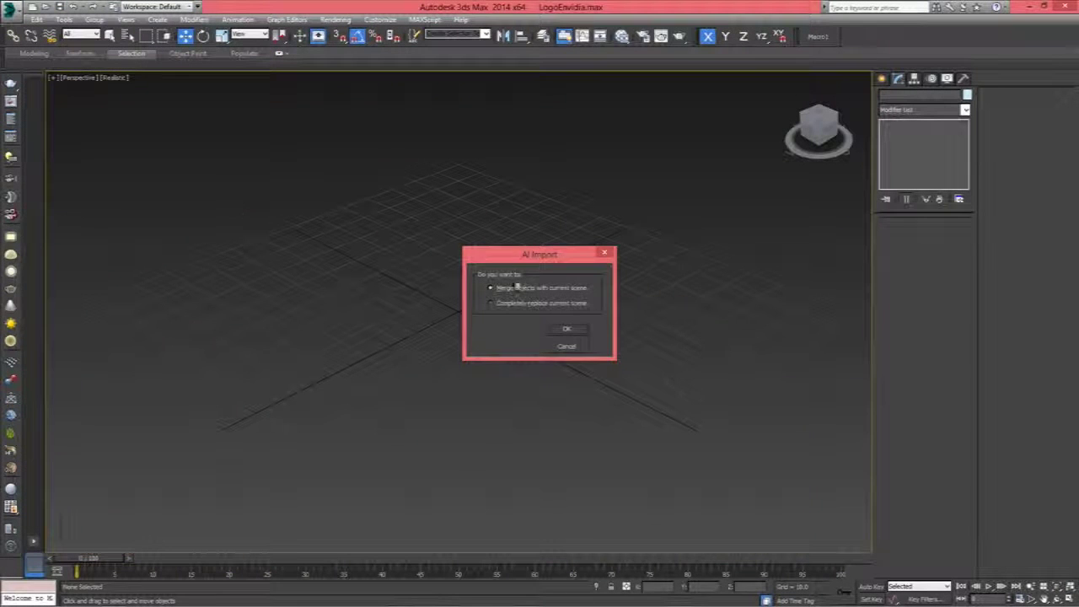
click(568, 330)
click(569, 336)
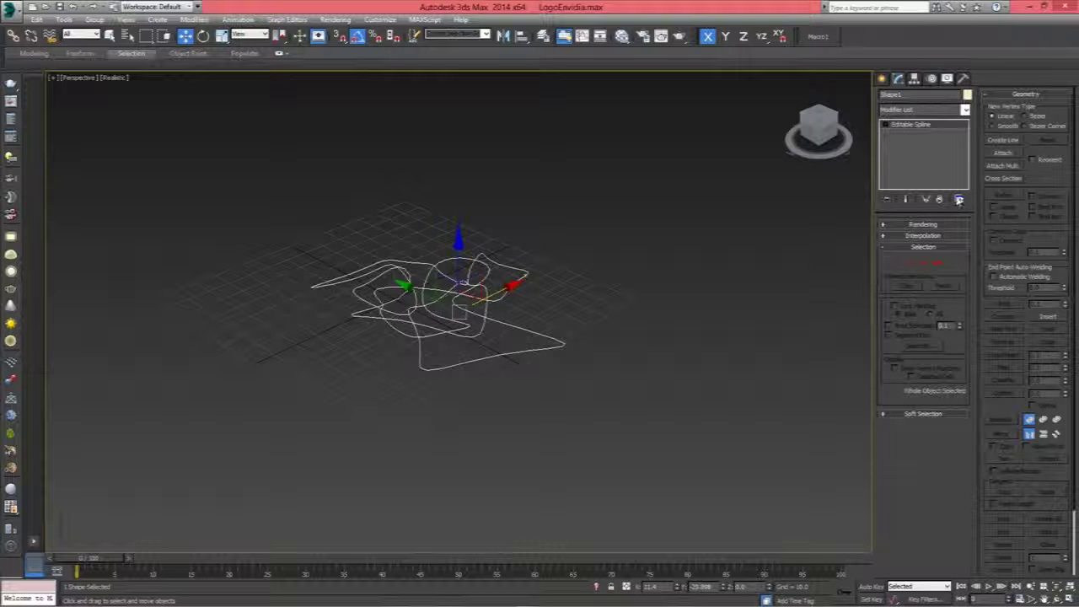
click(966, 110)
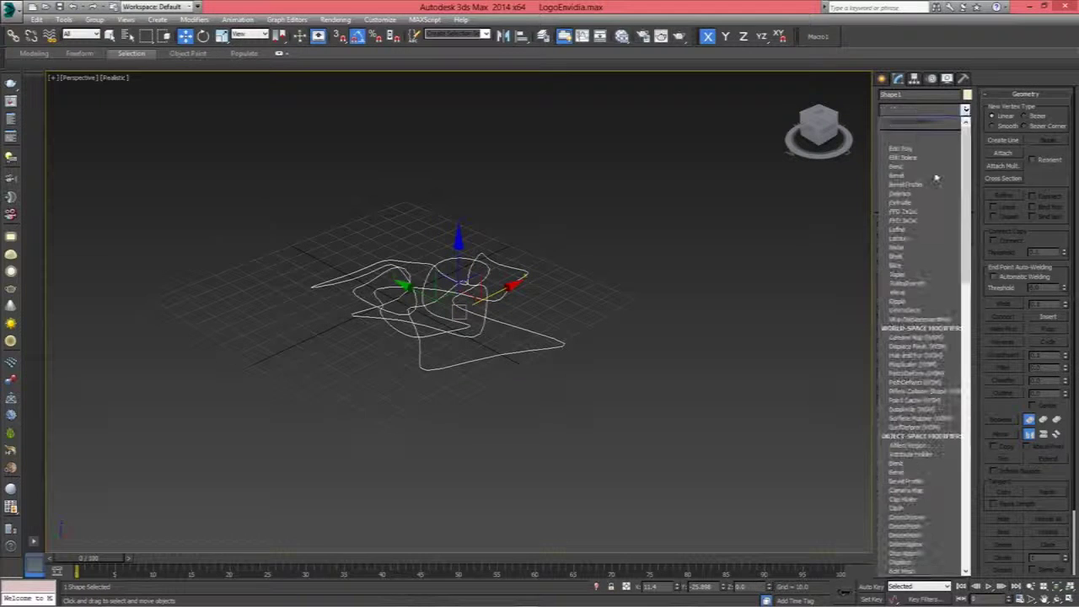
Extrude the figure shape 20 units and orbit around to inspect its open walls
click(914, 205)
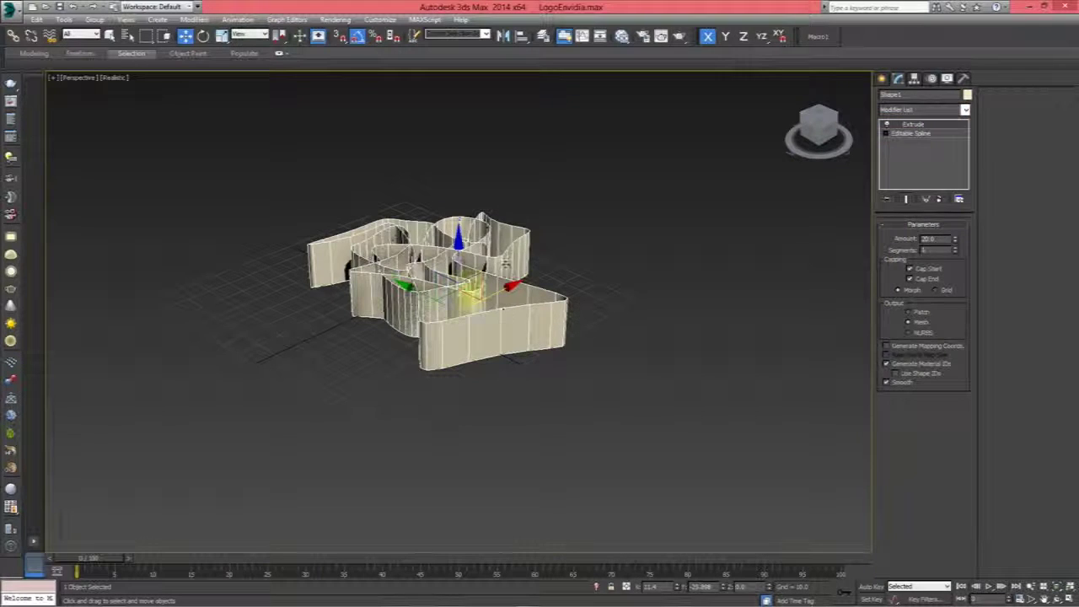
click(543, 262)
scroll(494, 339, up, 2)
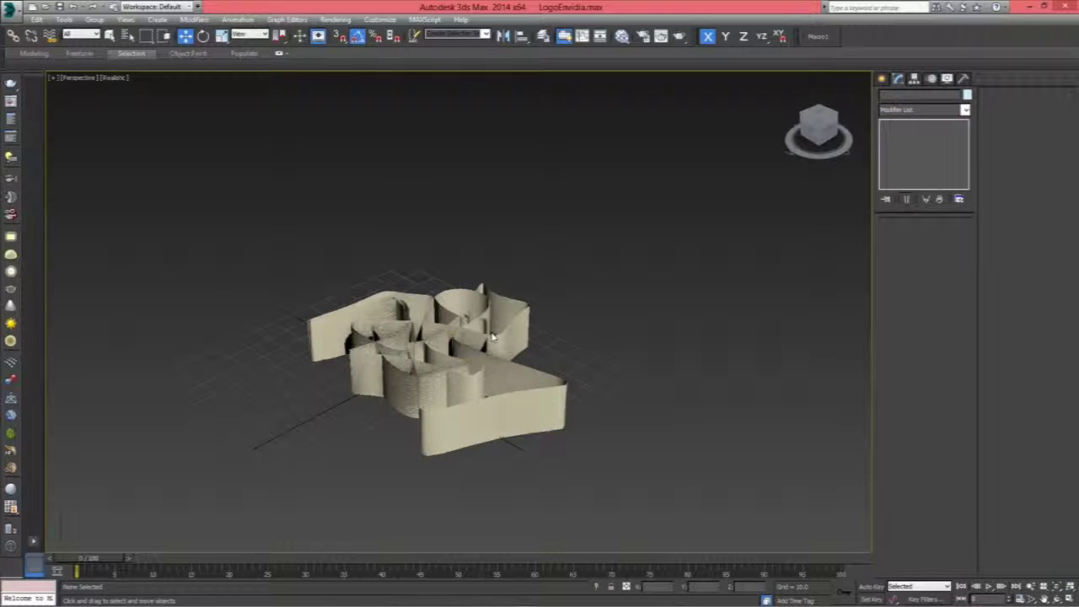
scroll(498, 337, up, 3)
mouse_move(497, 337)
alt+middle_down()
mouse_move(504, 354)
mouse_move(509, 312)
alt+middle_up()
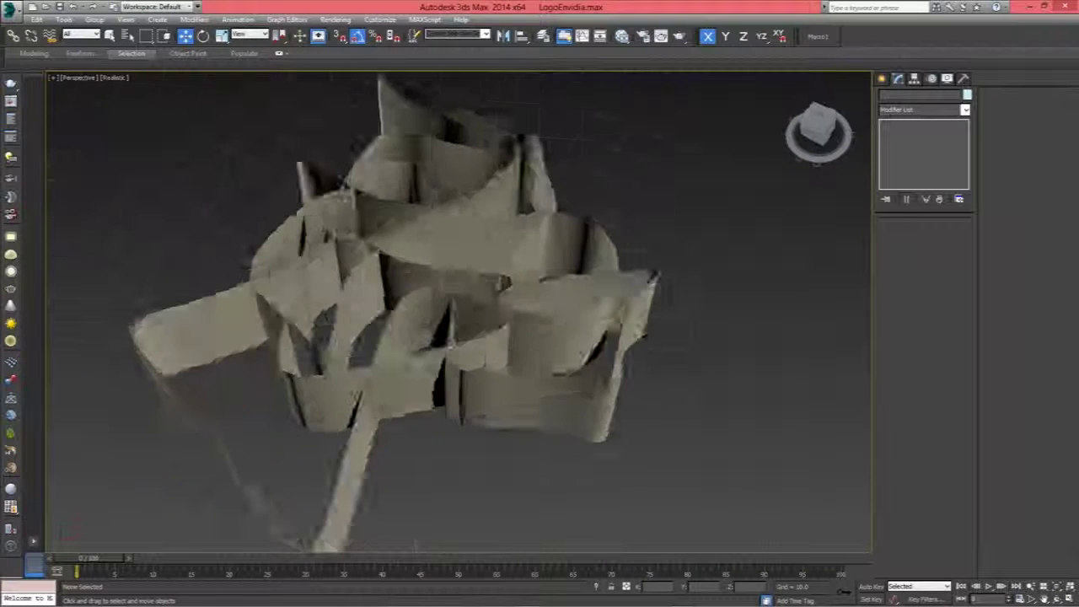
mouse_move(508, 314)
alt+middle_down()
mouse_move(512, 354)
mouse_move(496, 354)
mouse_move(560, 269)
alt+middle_up()
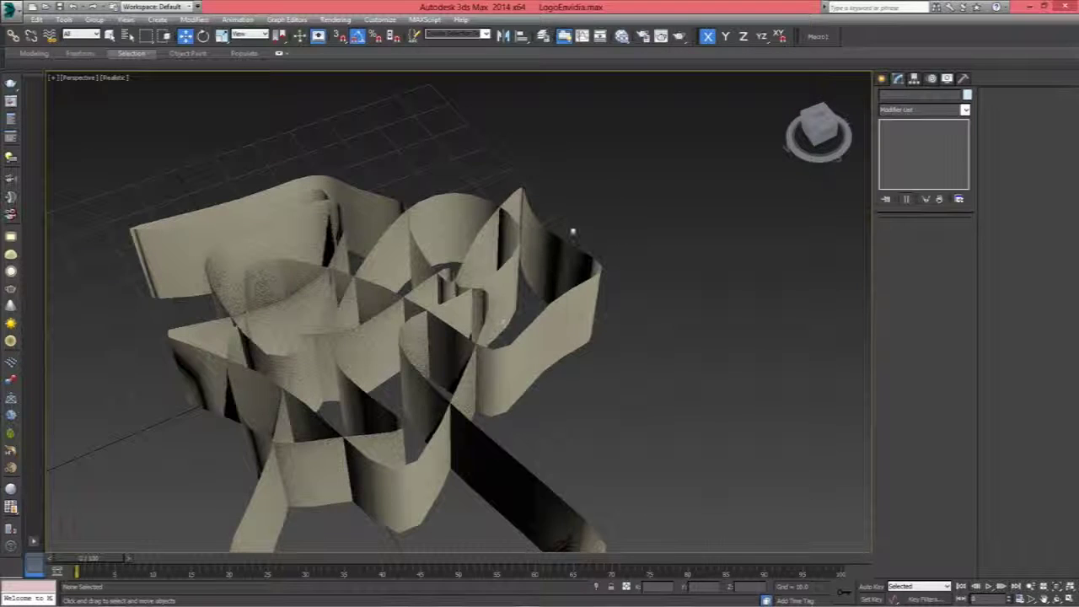
mouse_move(544, 412)
alt+middle_down()
mouse_move(532, 399)
mouse_move(556, 293)
alt+middle_up()
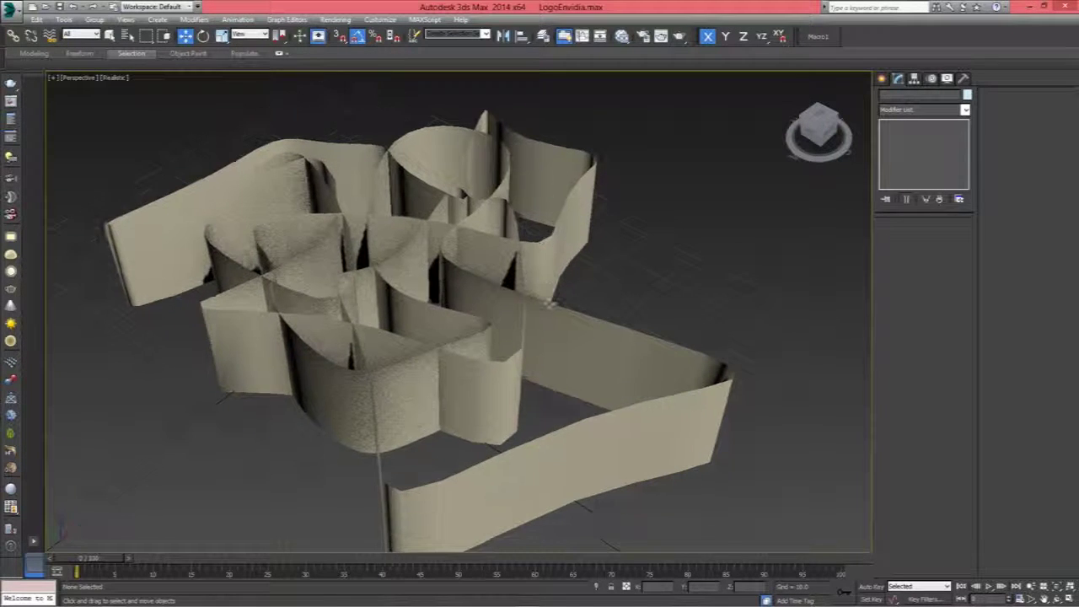
scroll(549, 302, down, 3)
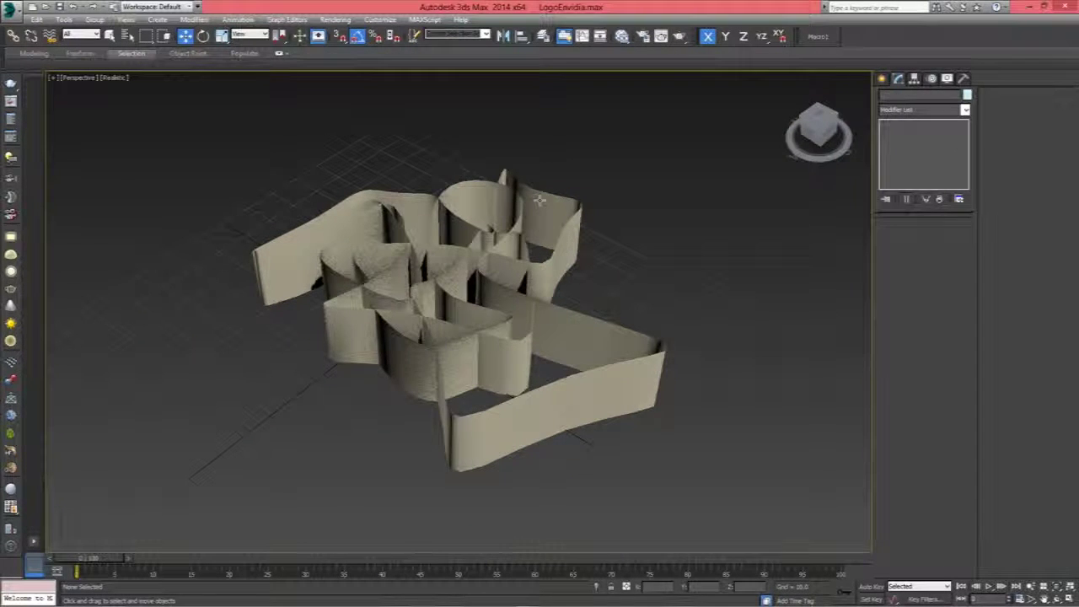
click(483, 280)
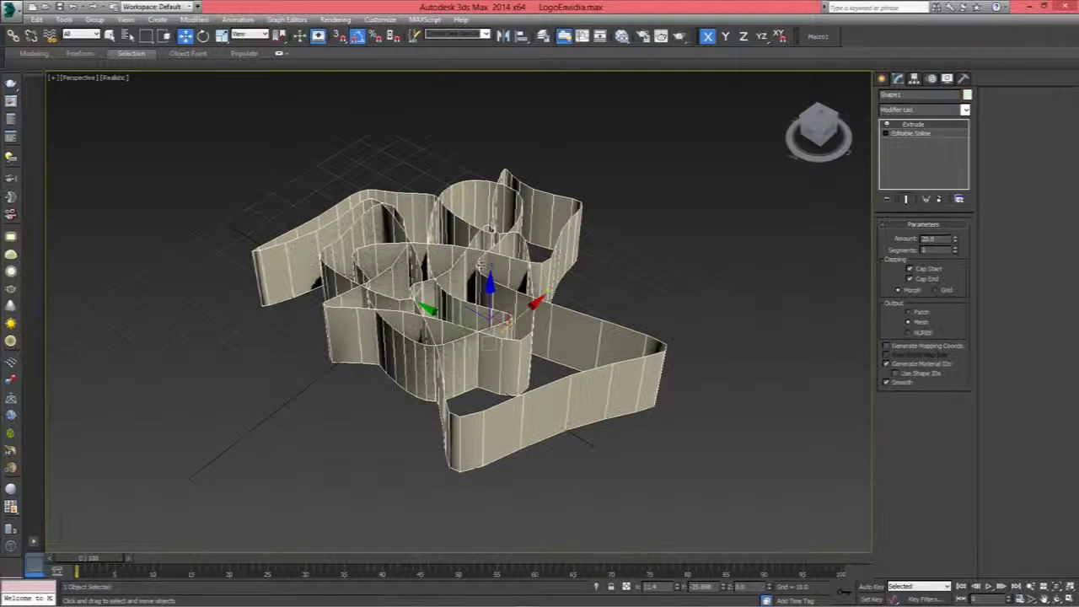
click(936, 110)
key(c)
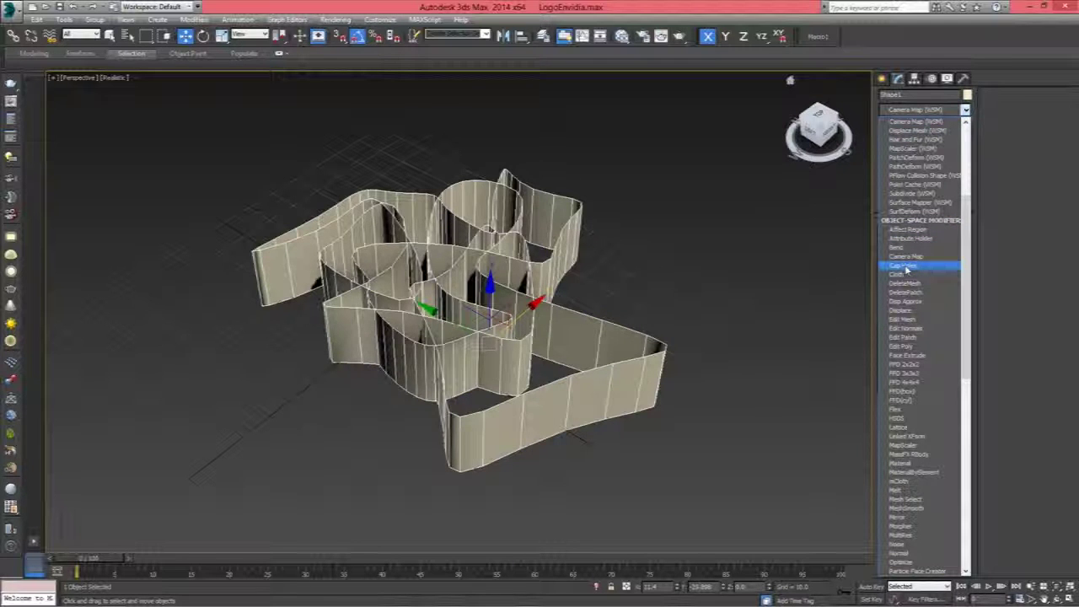
Add a Cap Holes modifier to close the extruded figure's open tops
click(907, 268)
mouse_move(580, 288)
alt+middle_down()
mouse_move(567, 266)
mouse_move(623, 282)
mouse_move(620, 272)
alt+middle_up()
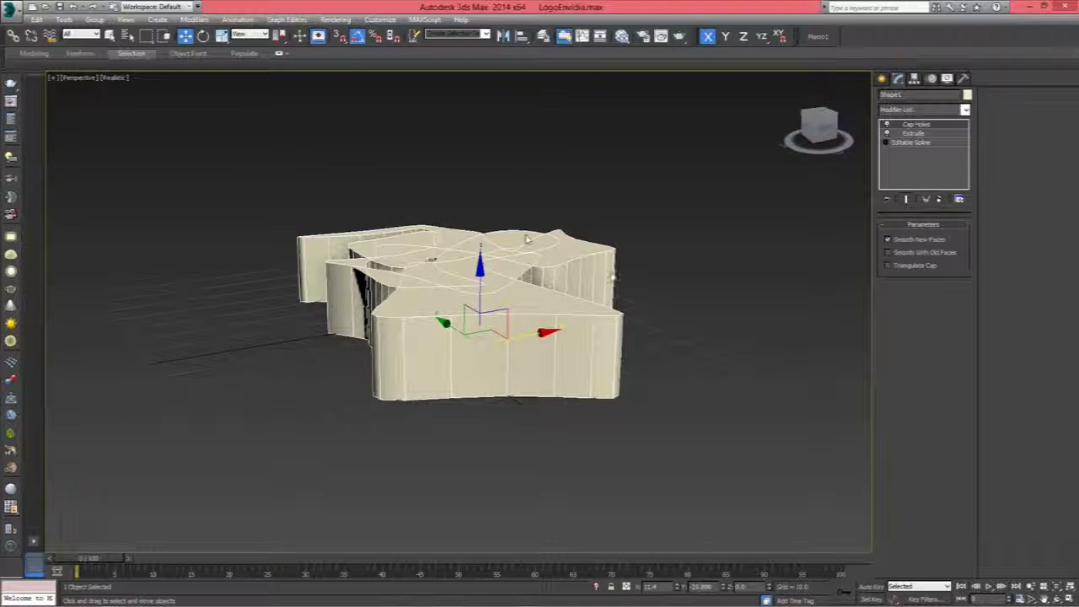